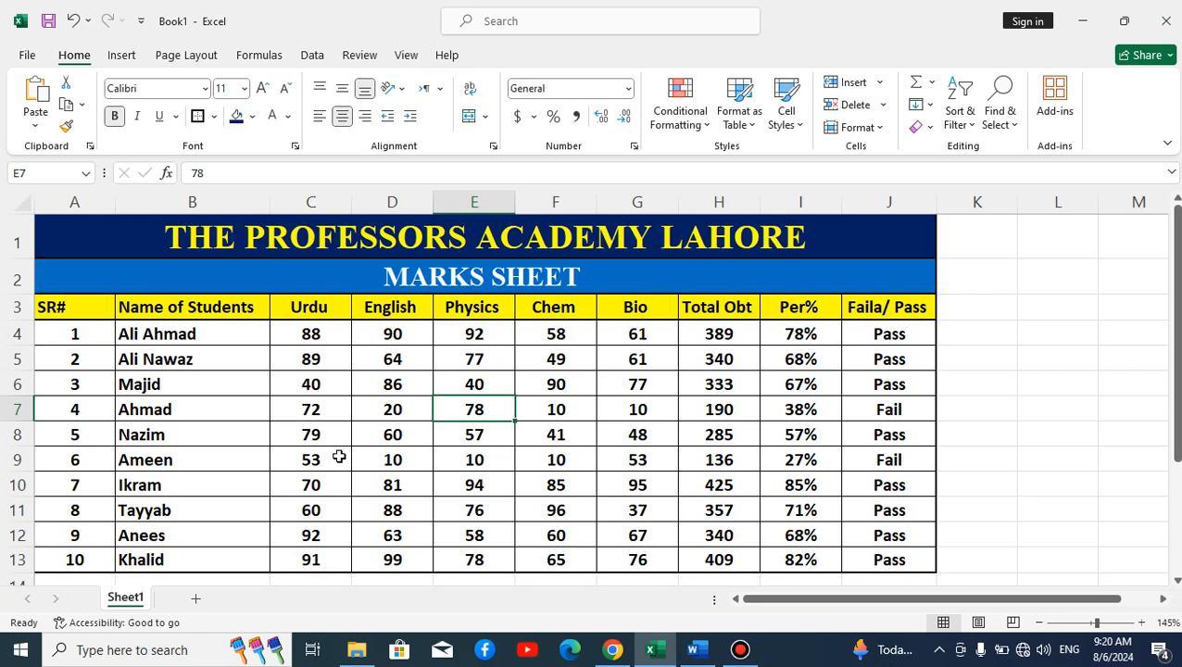
Step: Insert a blank Sheet2 next to the completed marks sheet on Sheet1
click(194, 599)
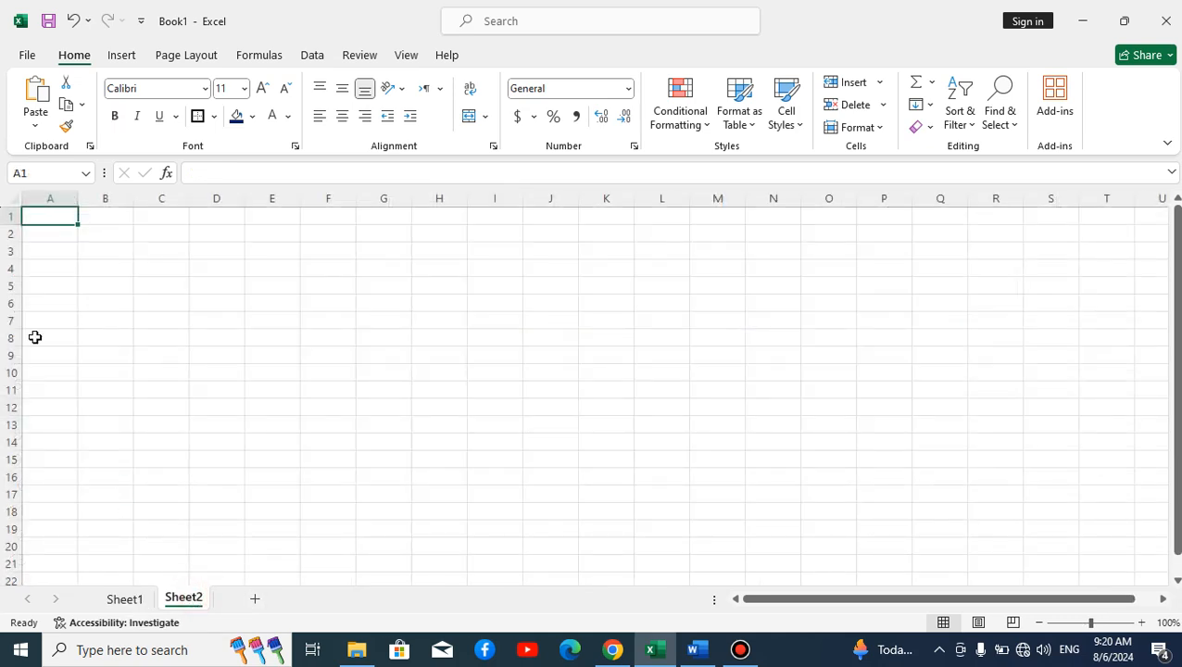
Step: Enter SR# in A3 and NAME OF STUDENTS in B3, then autofit column B
click(40, 252)
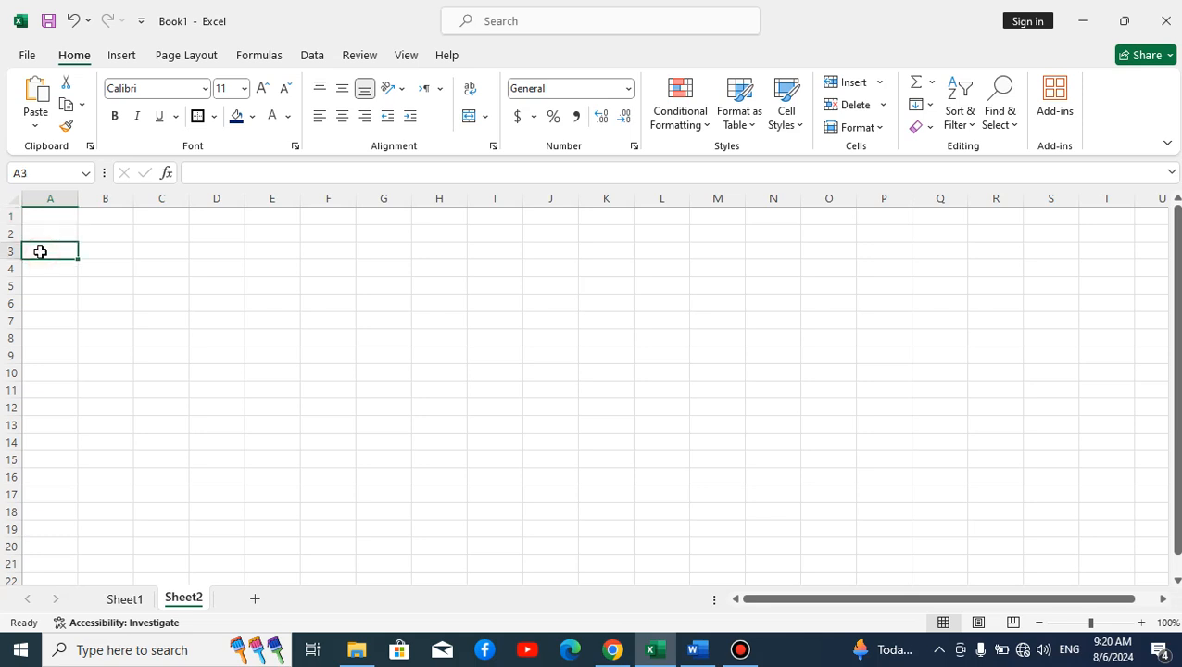
text(SR#)
key(Tab)
text(NAME OF SR)
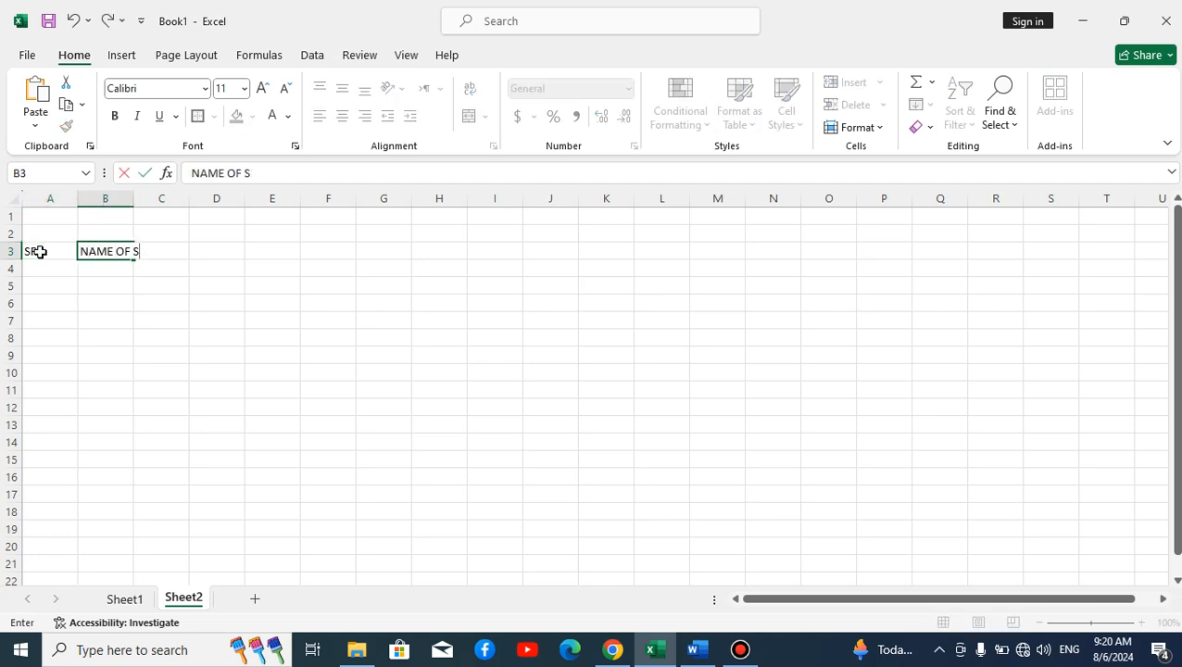
key(BackSpace)
text(TUDENTS)
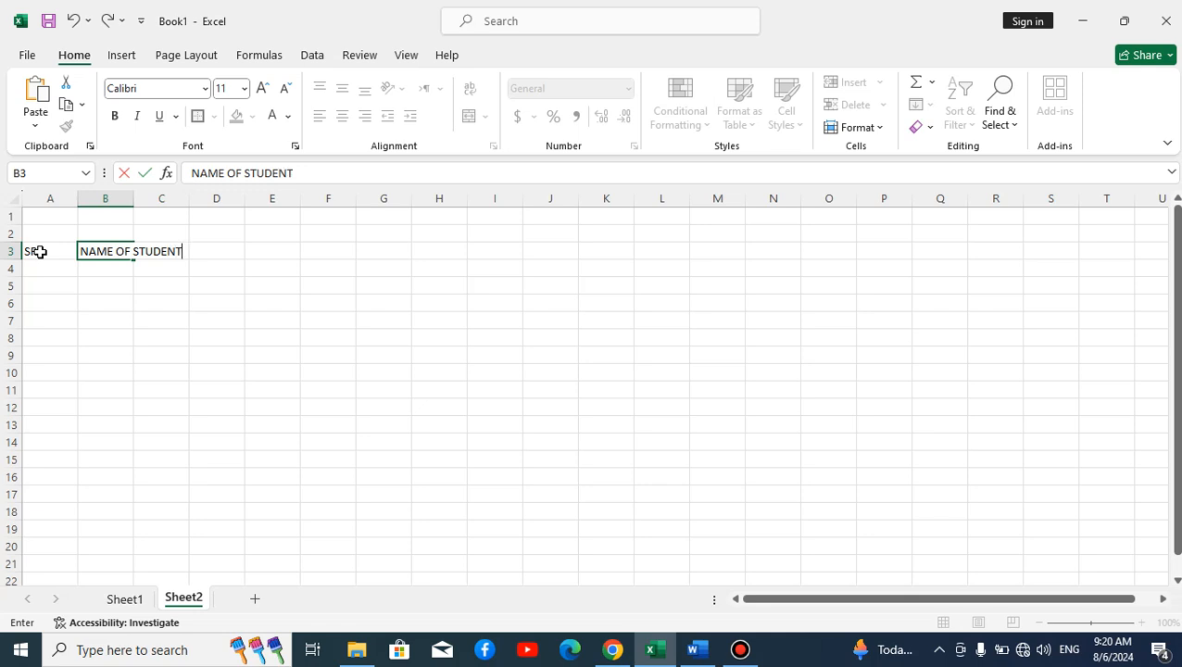
click(195, 299)
double_click(135, 198)
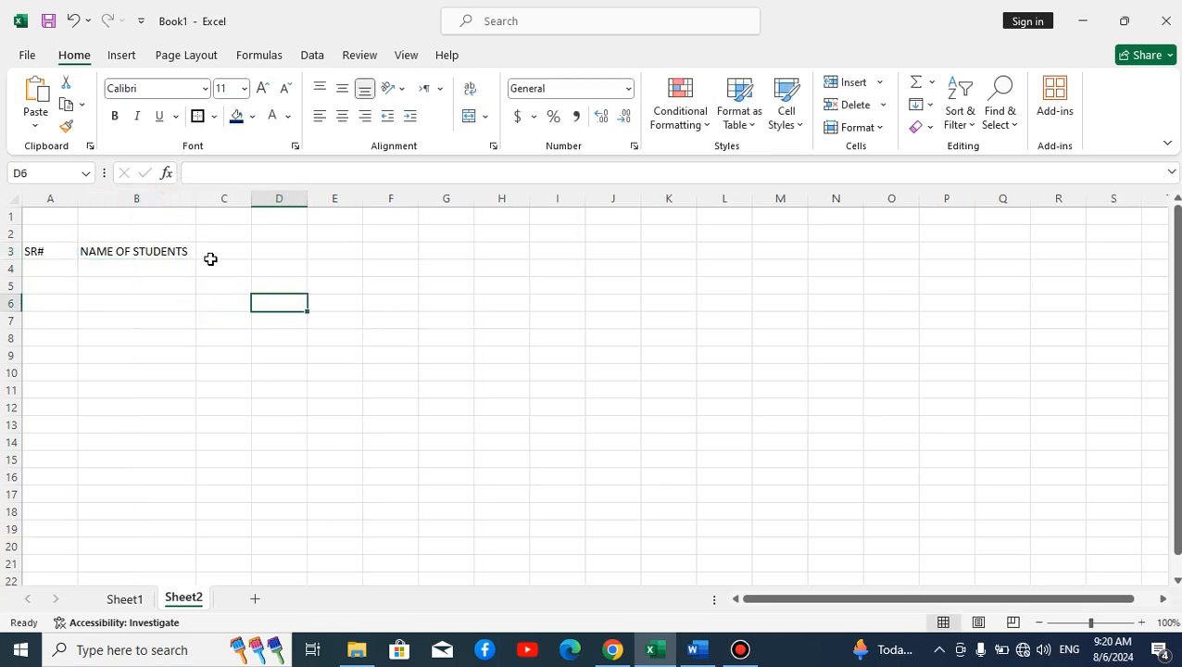
Step: Enter the headings ROLL#, URDU and ENGLISH in C3:E3
click(207, 255)
text(R)
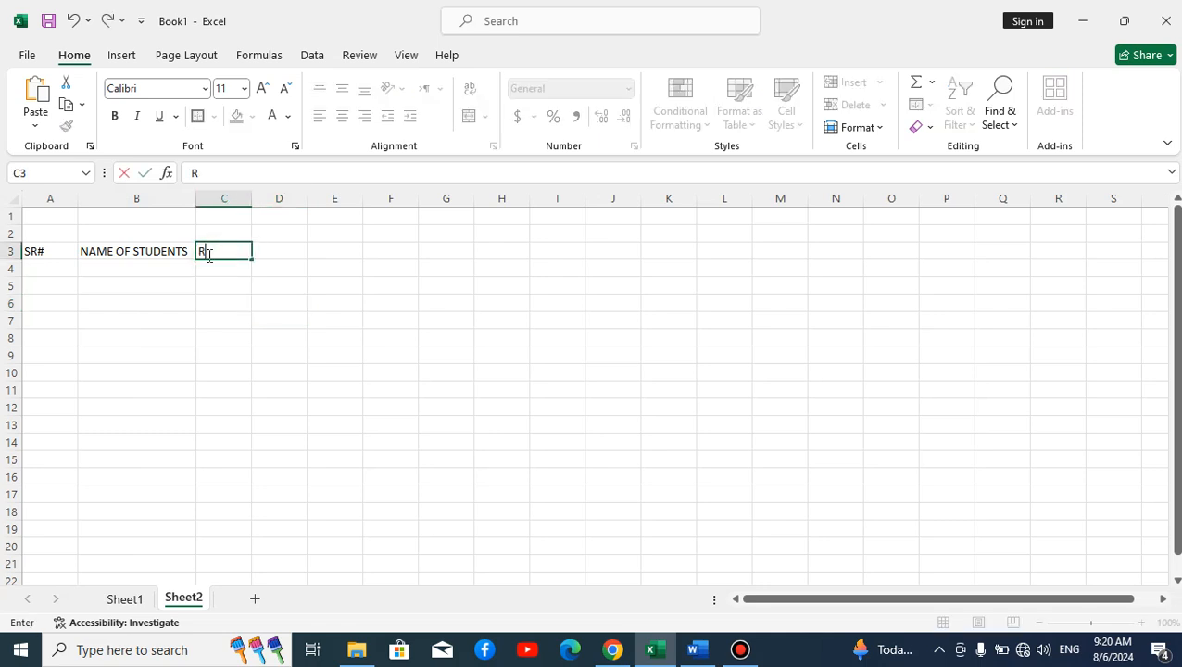
text(OLL%)
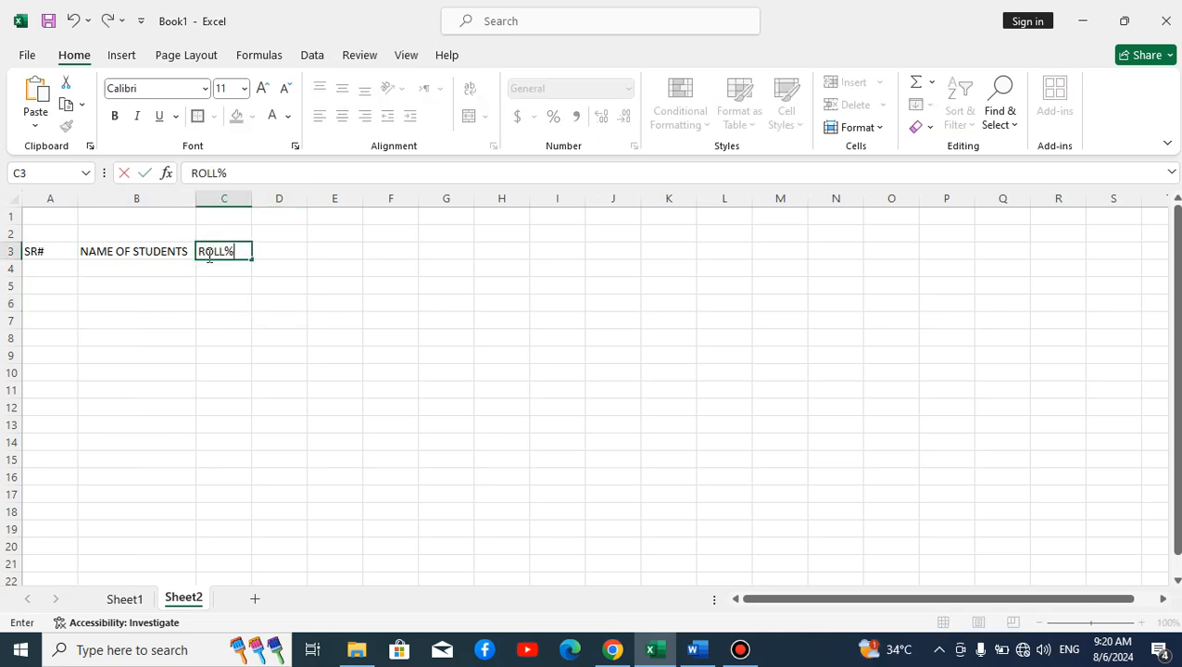
key(BackSpace)
key(Tab)
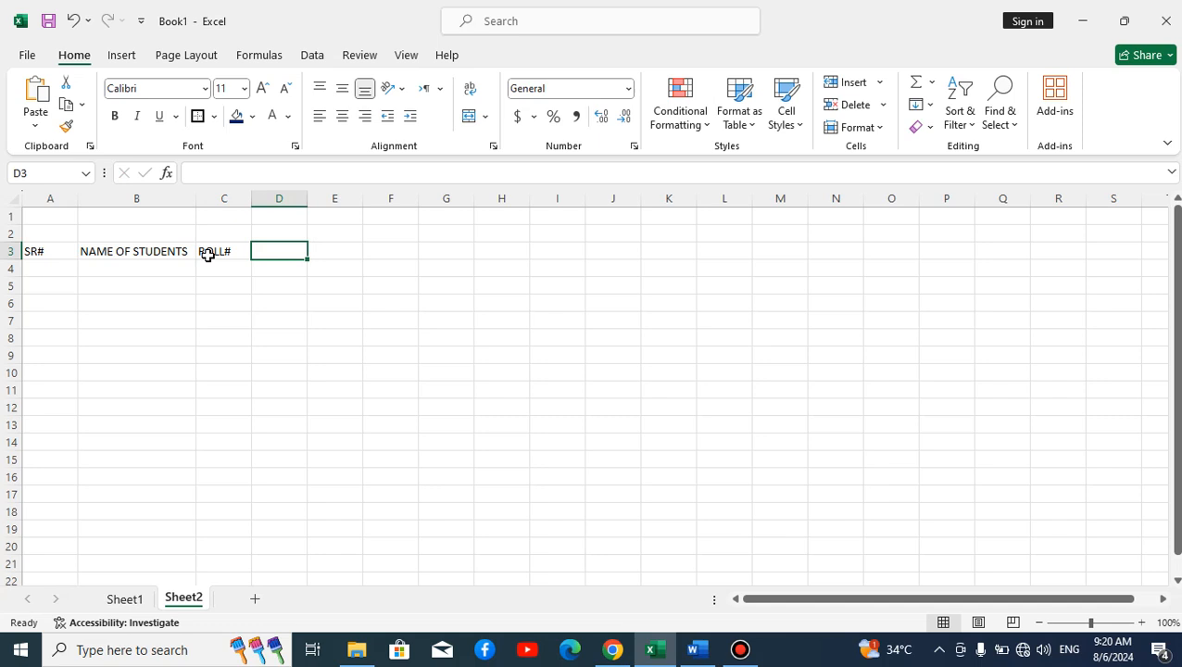
text(URDU)
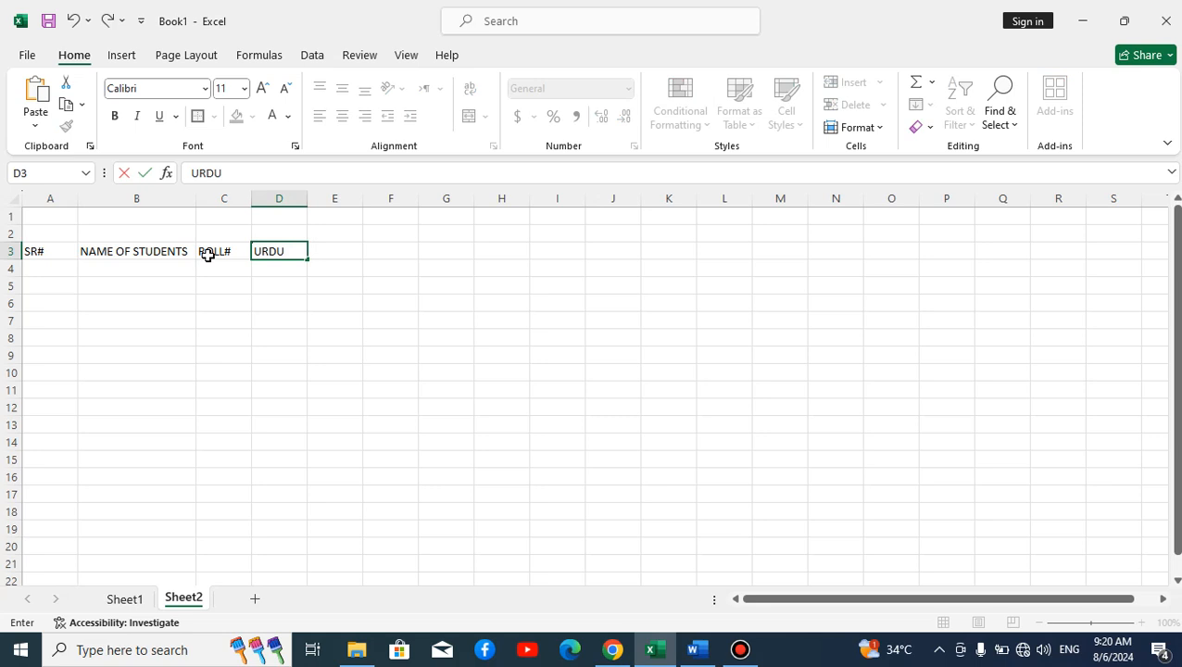
key(Tab)
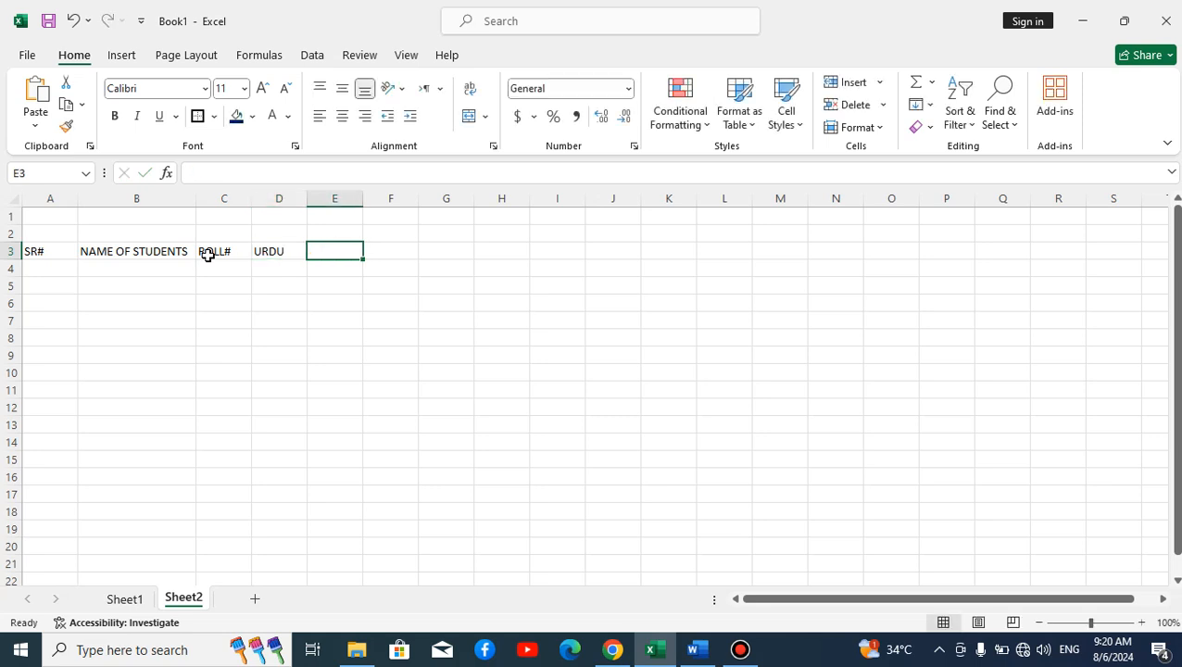
text(ENG)
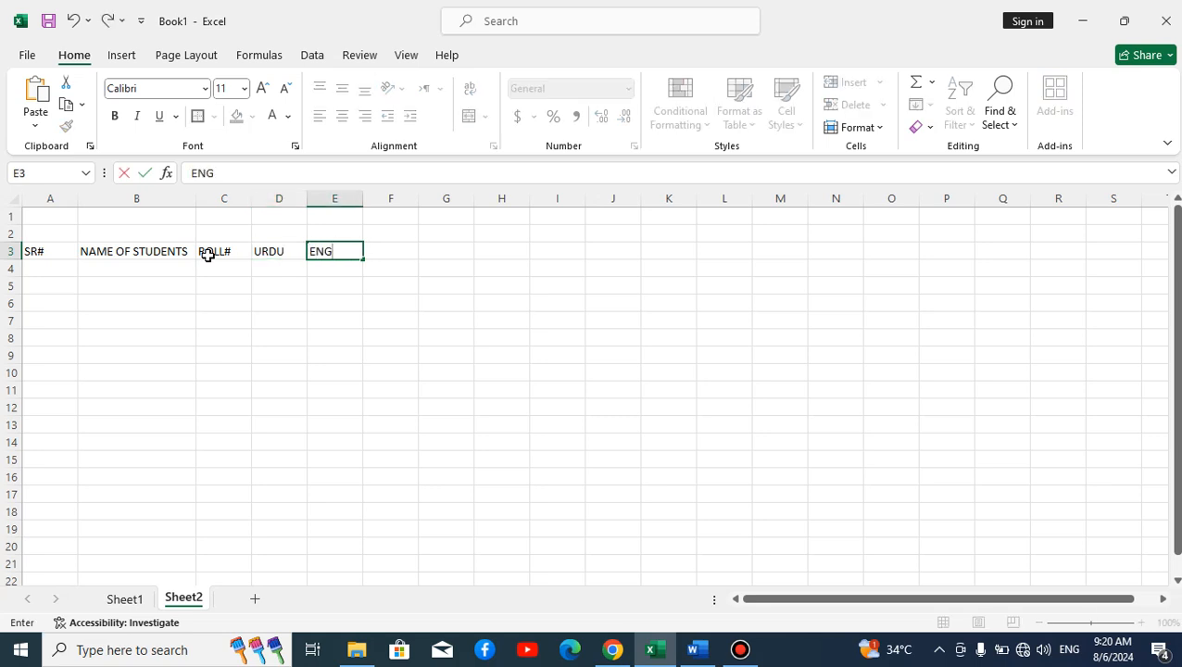
text(LISG)
key(BackSpace)
text(H)
key(Tab)
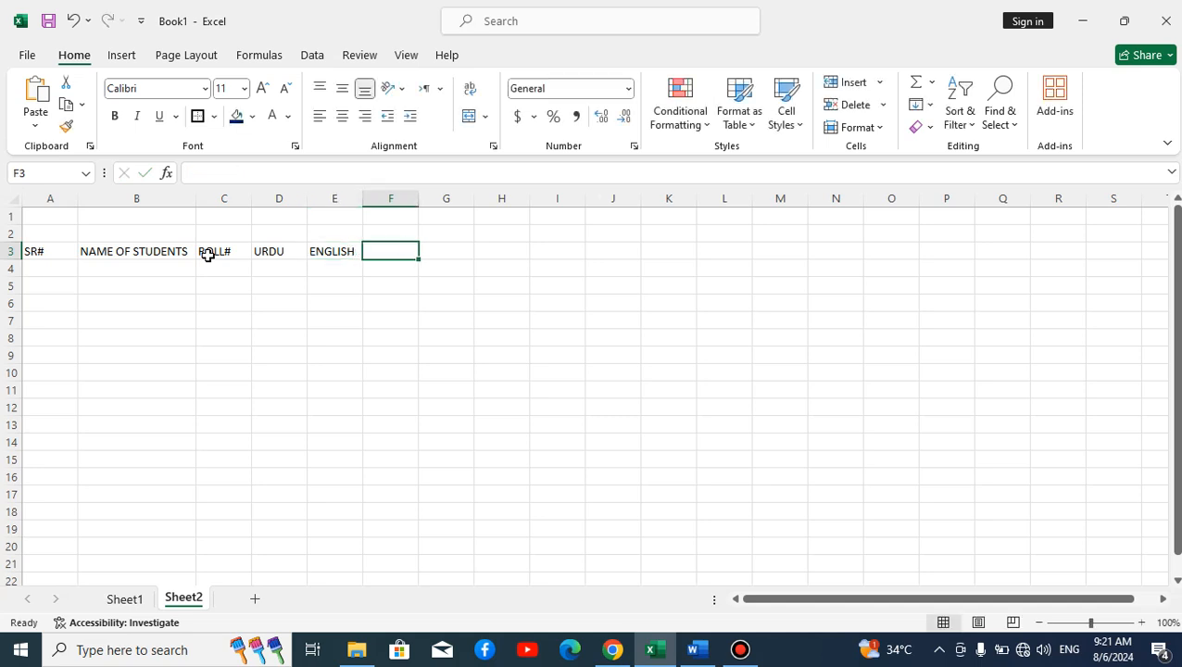
Step: Enter PHYSICS, CHEMISTRY and BIOLOGY in F3:H3, then autofit column G
text(PHYSICS)
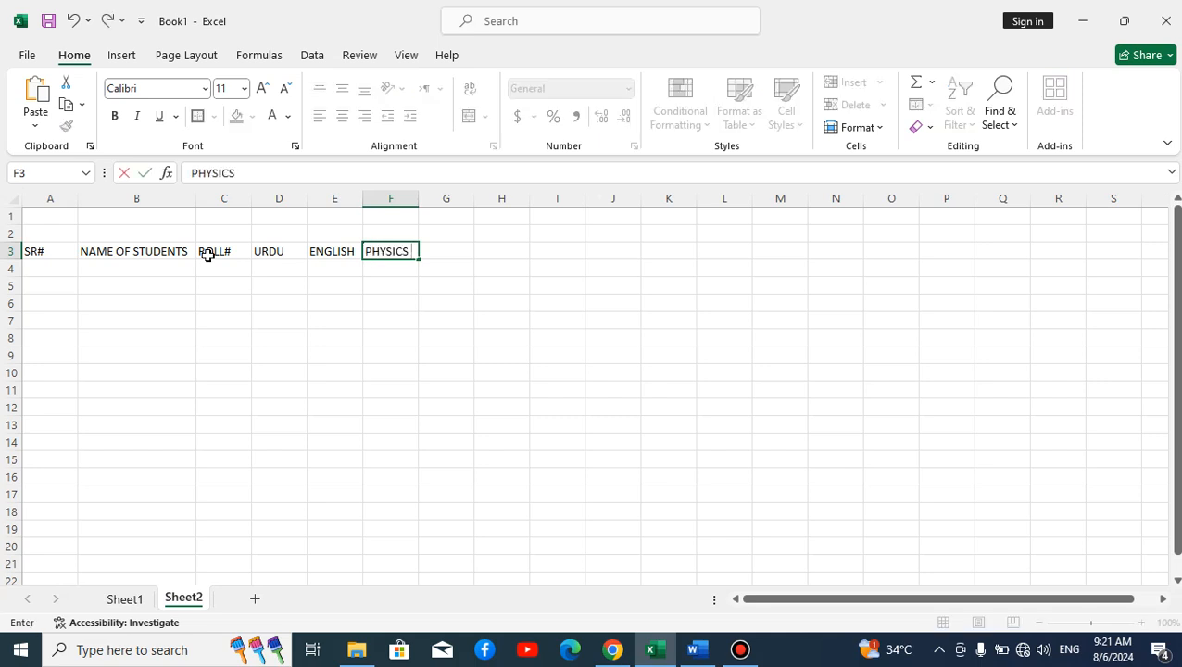
key(Tab)
text(CHEM)
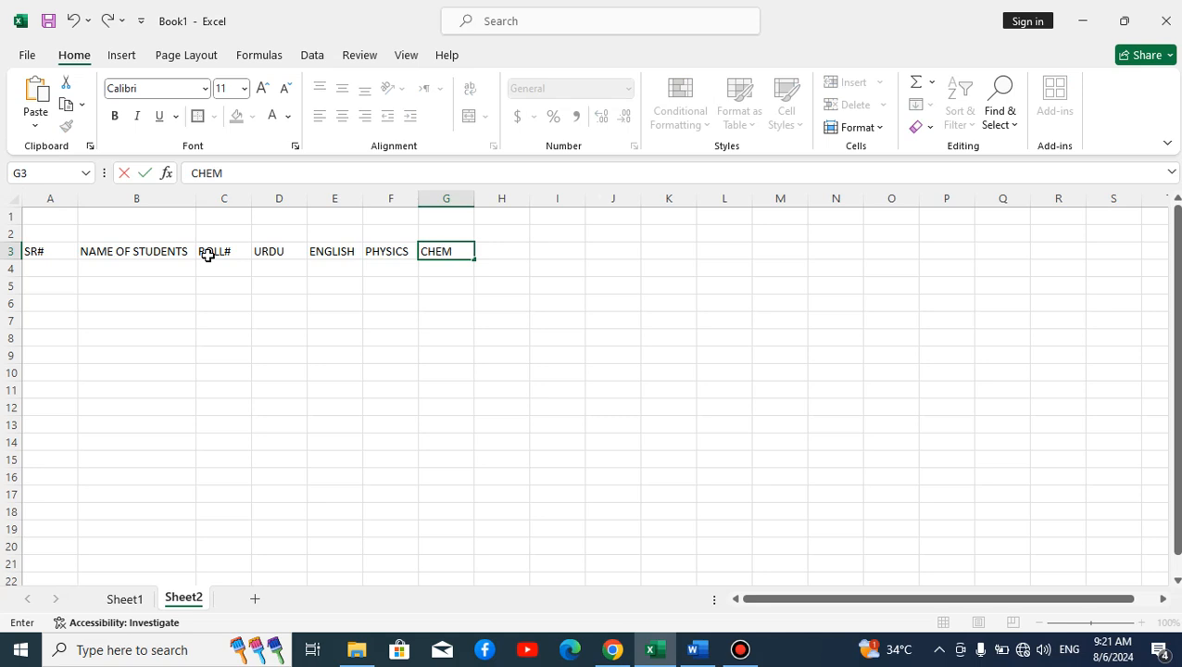
text(ISTRY)
key(Tab)
text(BIOLOGY)
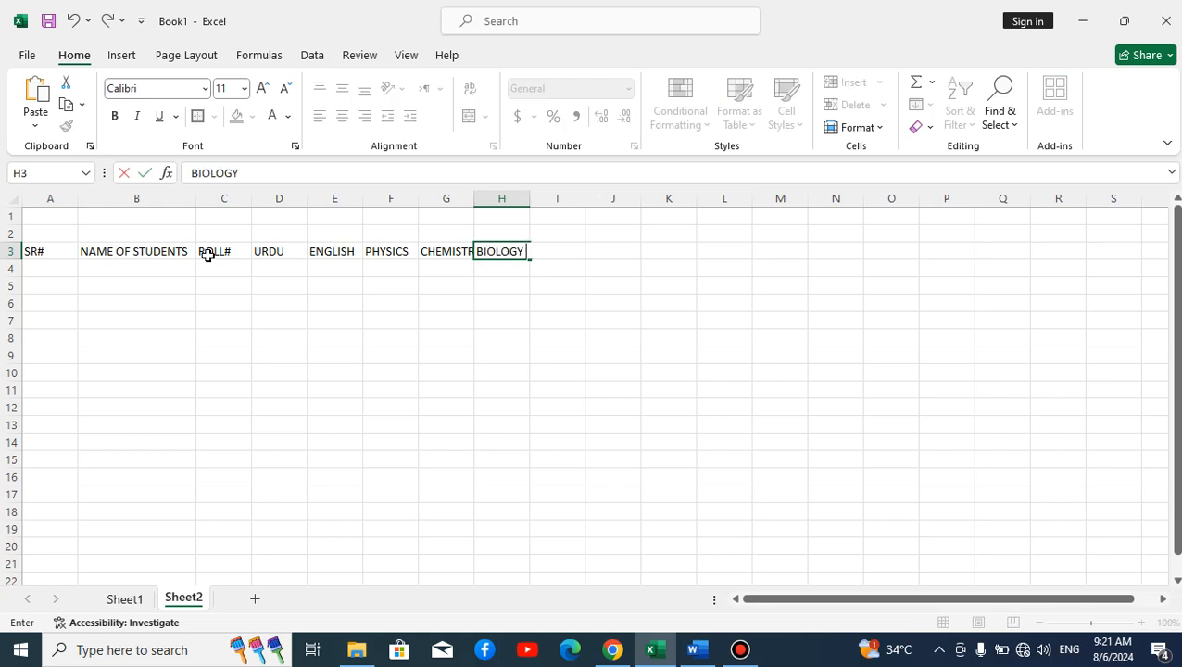
click(301, 322)
double_click(468, 200)
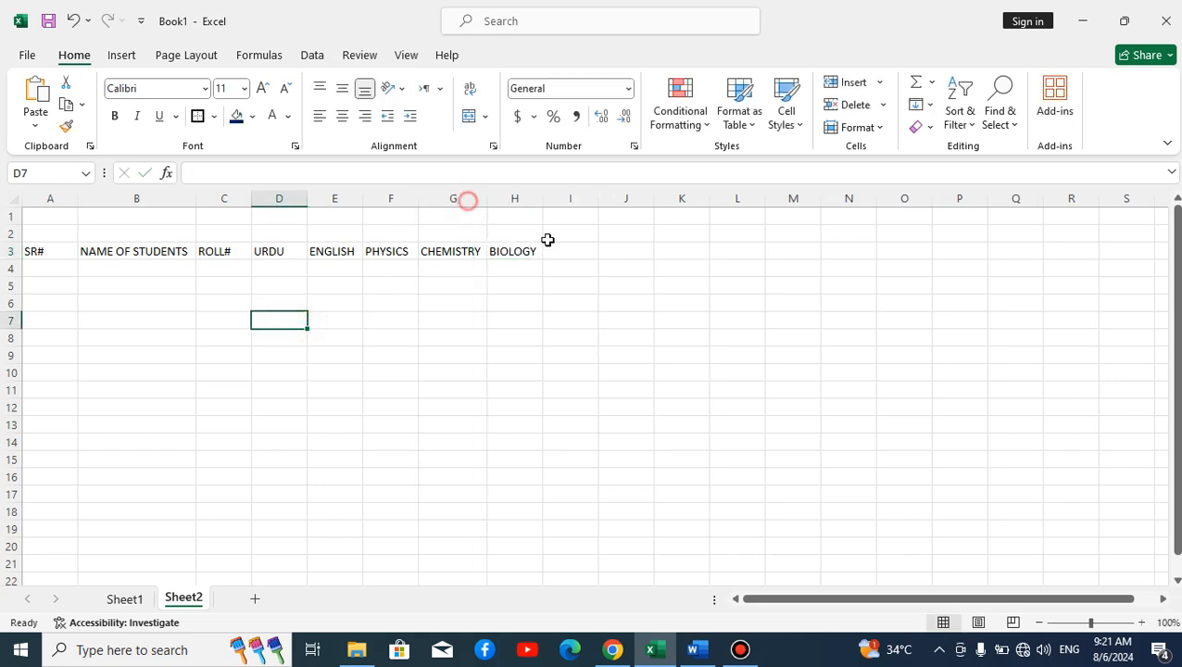
Step: Enter TOTAL OTB., PER% and FAIL/PASS in I3:K3, autofitting columns I and K
click(555, 249)
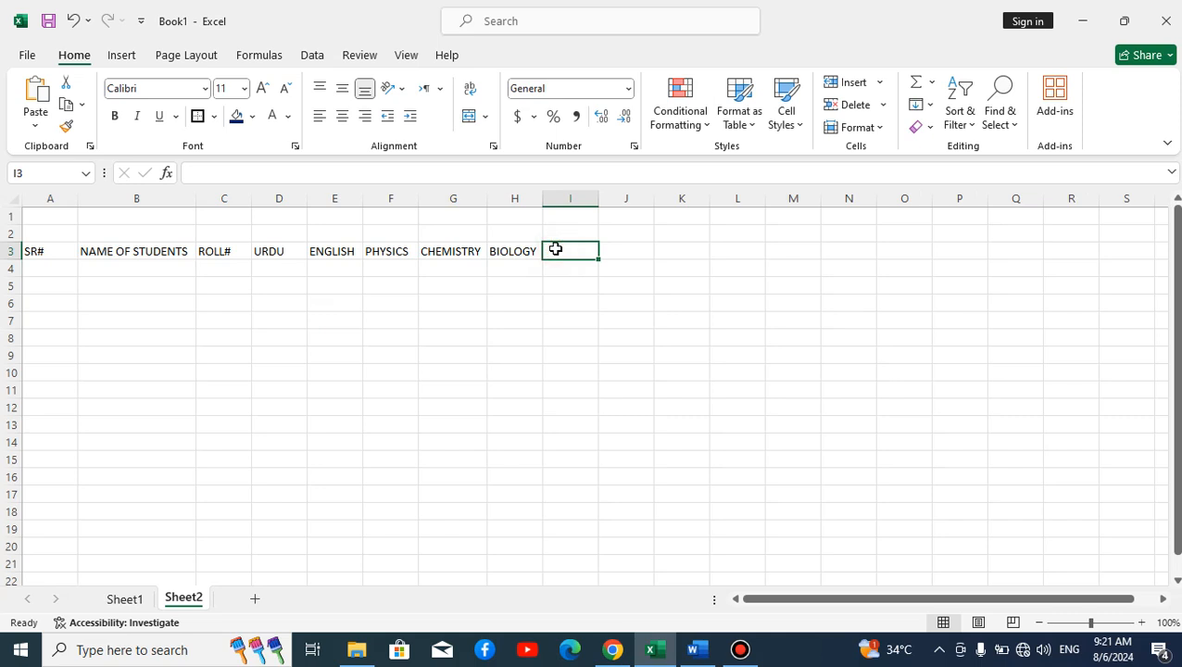
text(TOTAL OTN=)
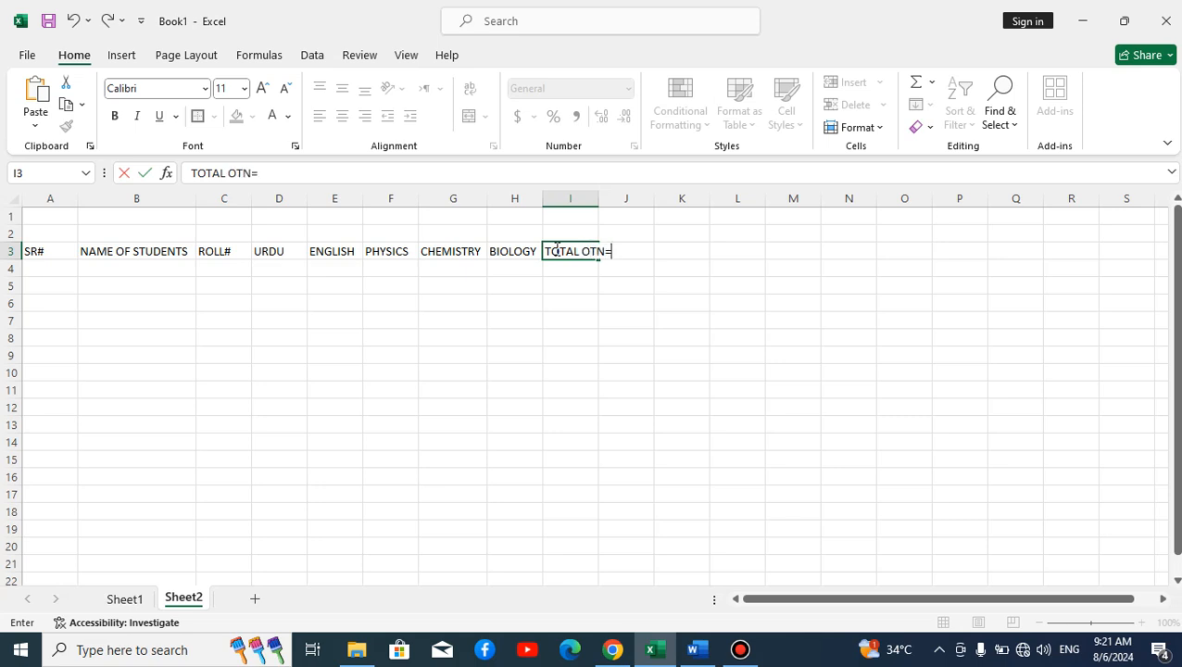
key(BackSpace)
key(BackSpace)
text(B.)
click(593, 298)
double_click(604, 195)
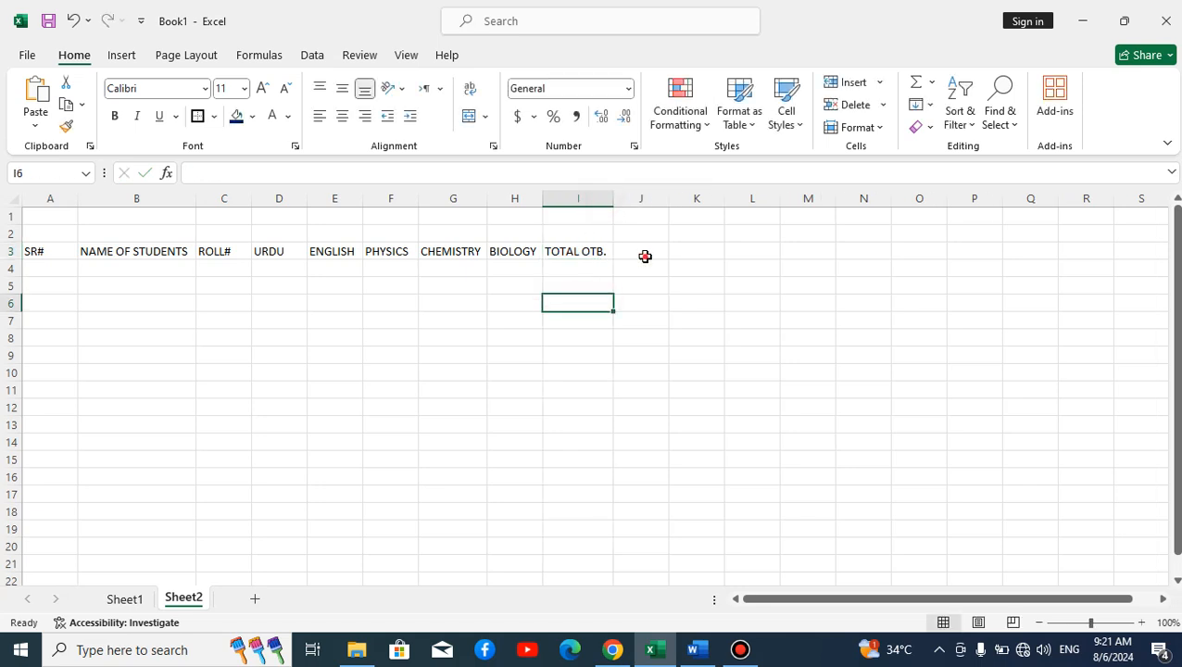
click(644, 257)
text(PER)
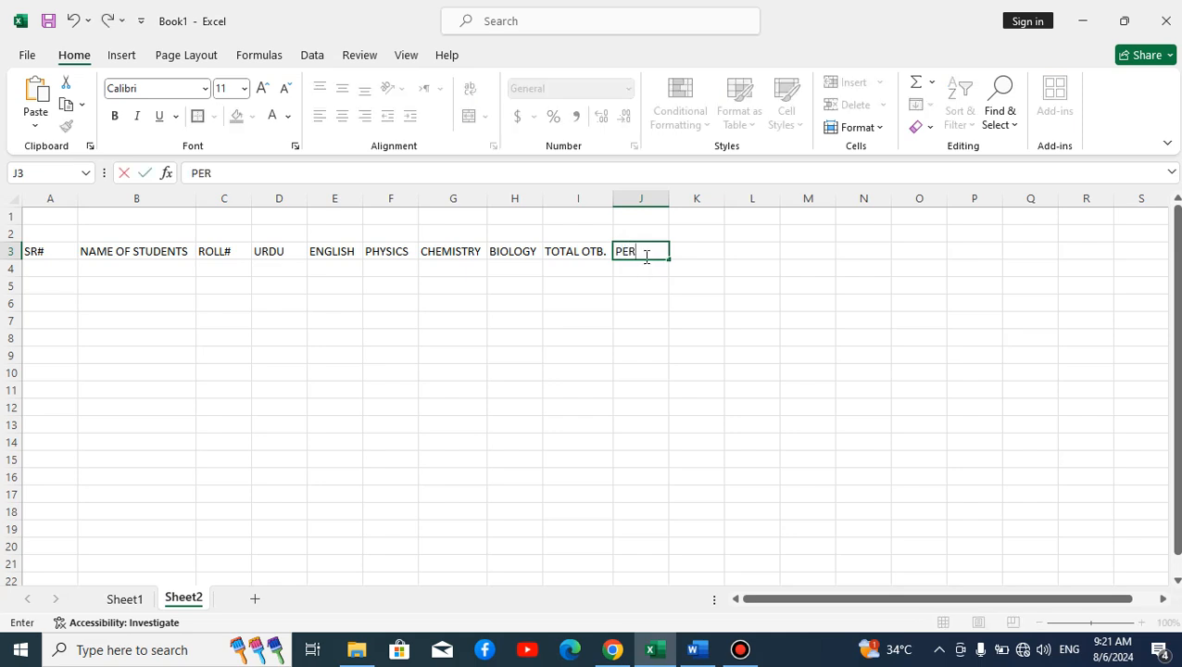
text(%)
key(Tab)
text(F)
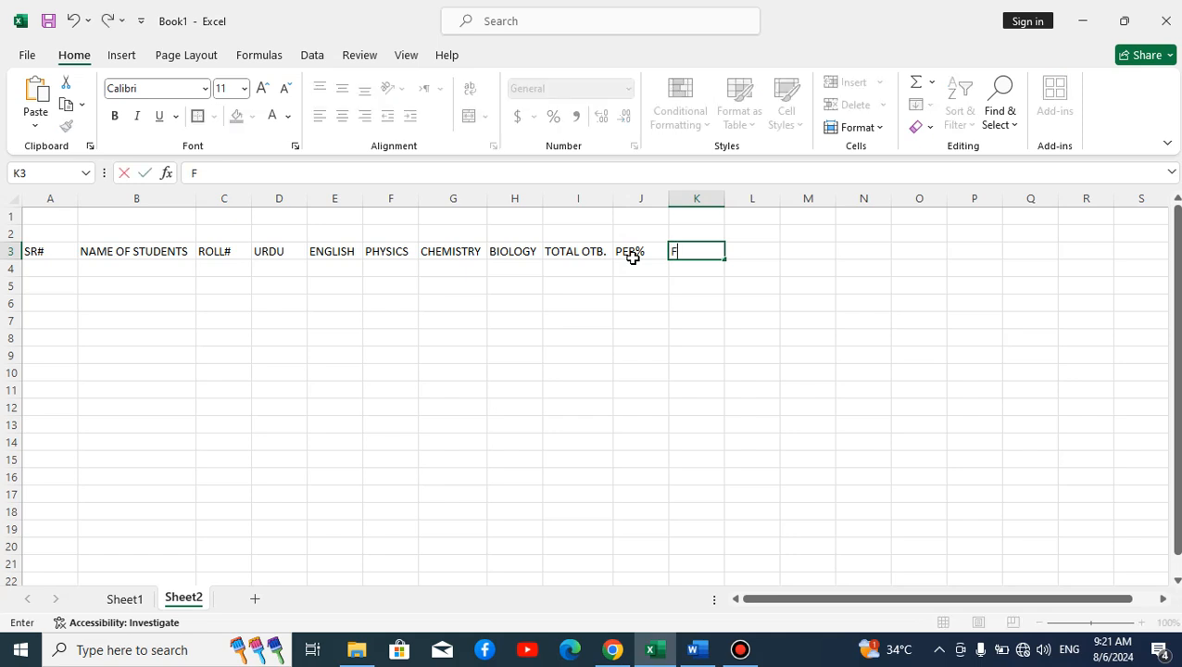
text(AIL/PASS)
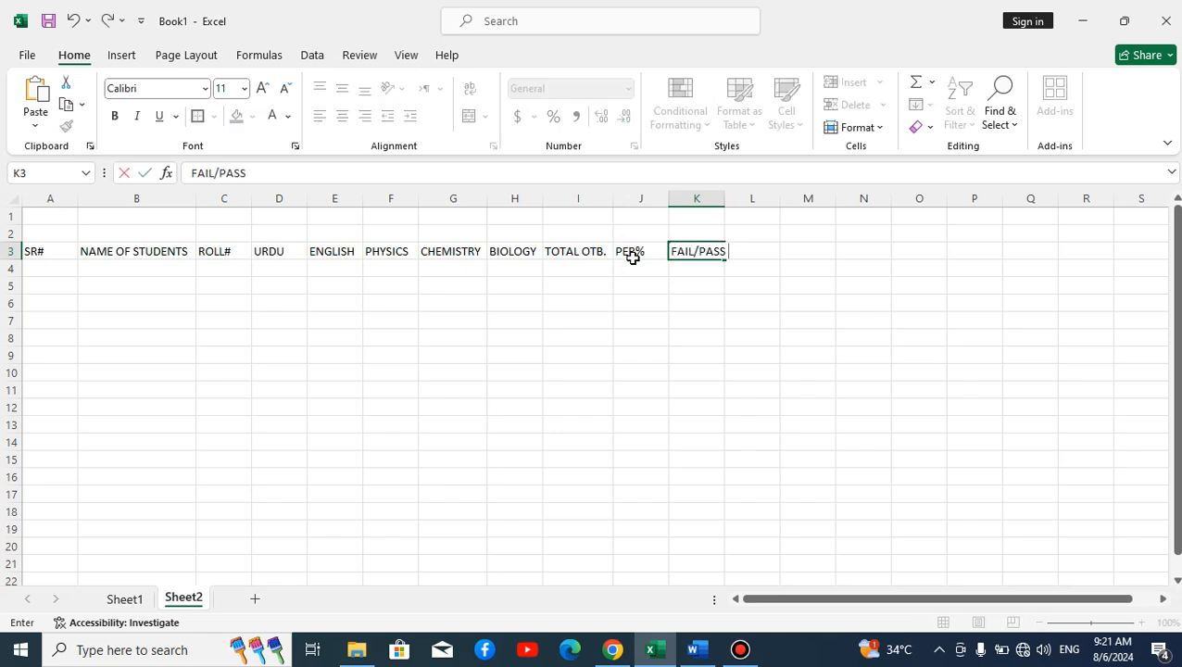
click(652, 301)
double_click(725, 200)
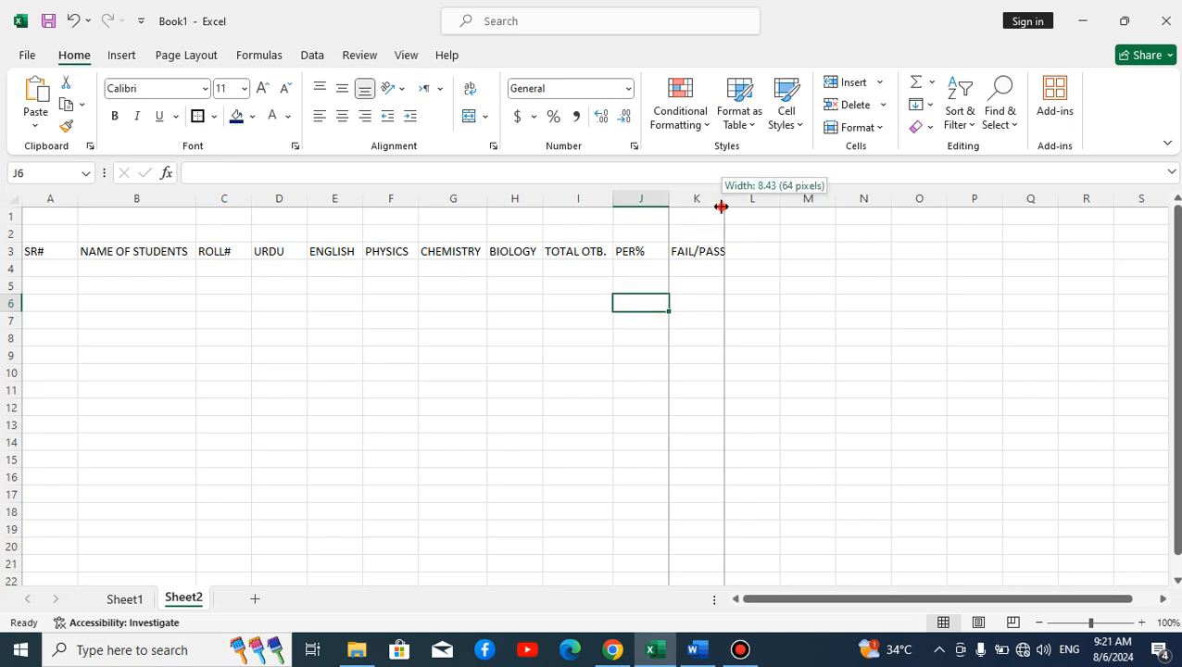
Step: Merge and centre A1:K1 for the title, extending the layout to row 2
click(71, 219)
drag(71, 219, 674, 217)
click(335, 302)
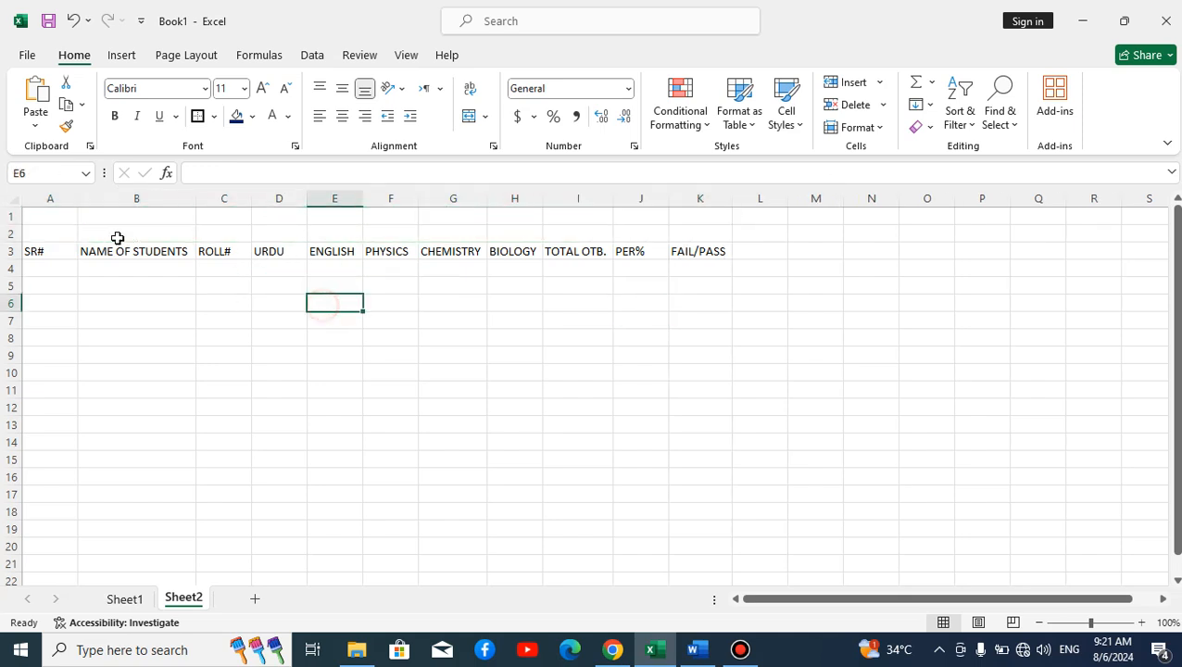
drag(46, 220, 676, 215)
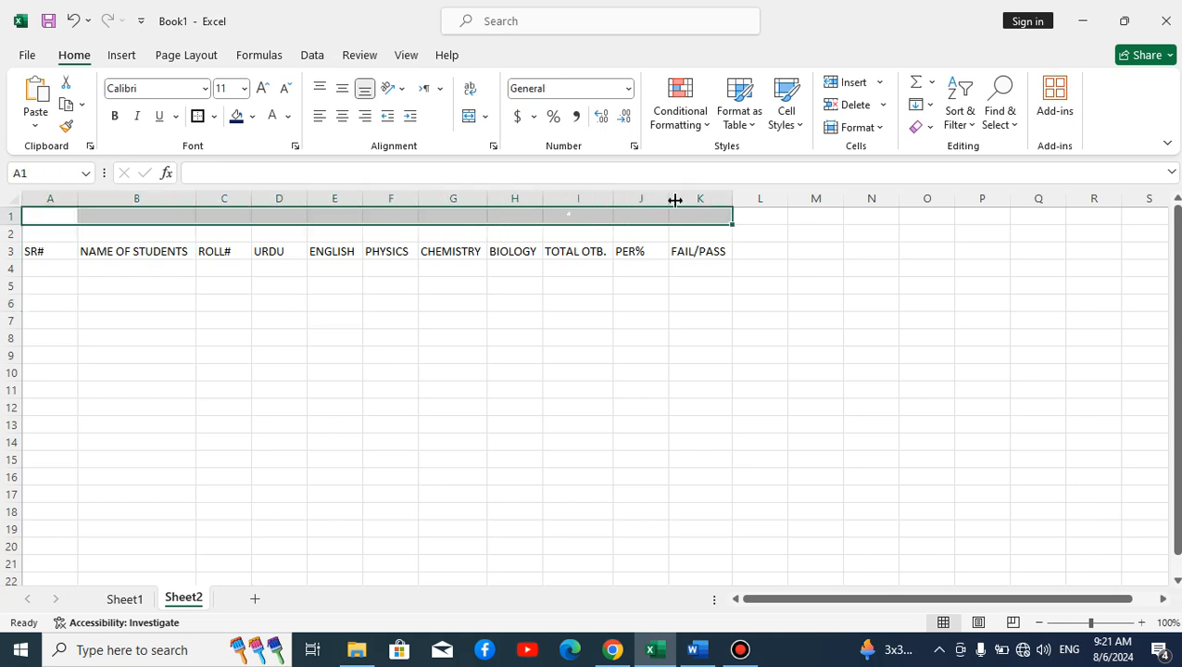
click(470, 117)
drag(733, 226, 741, 238)
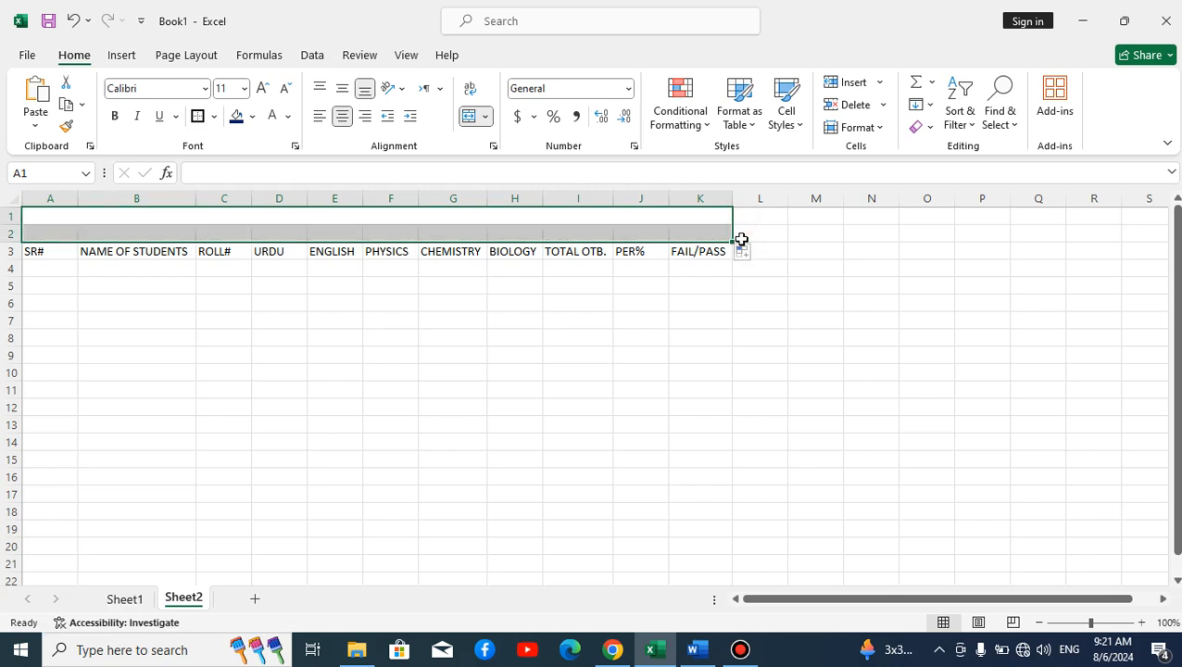
click(553, 304)
click(449, 218)
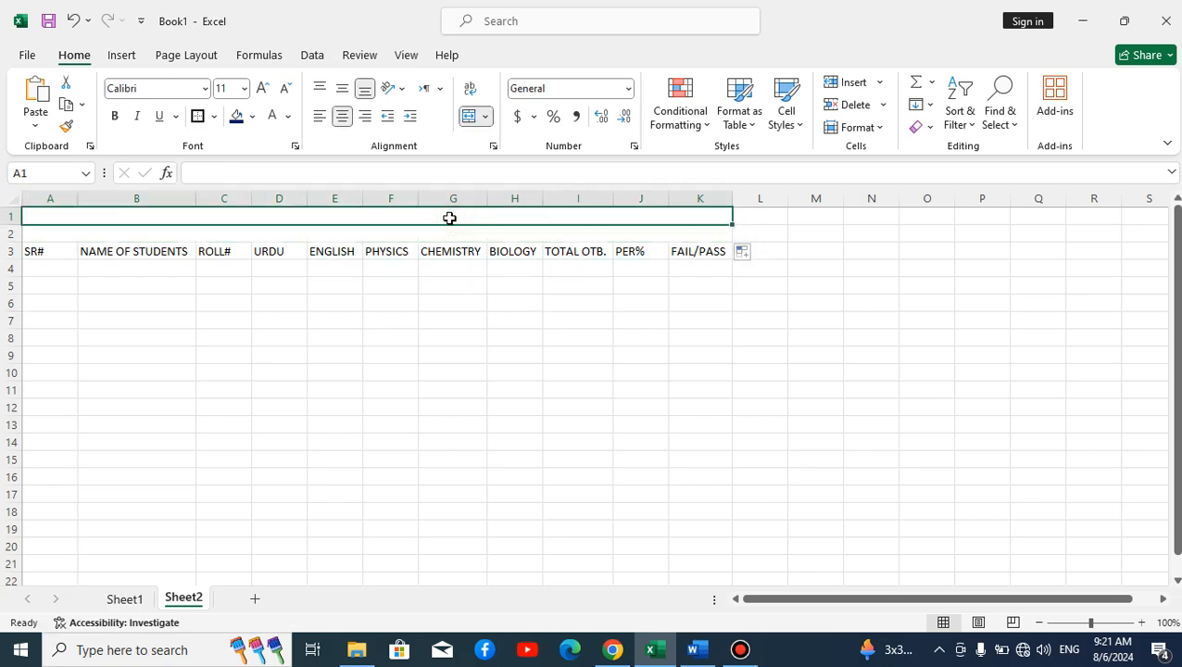
Step: Type the title THE PROFESSOR ACADEMY LAHORE into merged row 1
text(THE PROFESSP)
key(BackSpace)
text(I)
key(BackSpace)
text(OR)
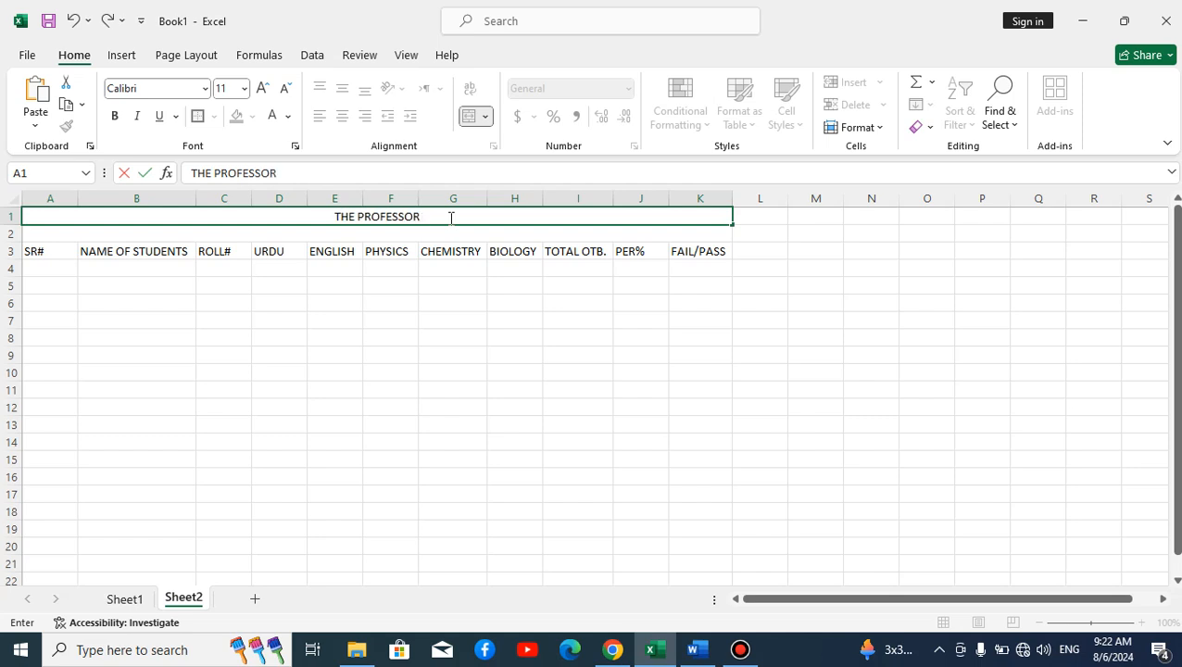
text( ACAD)
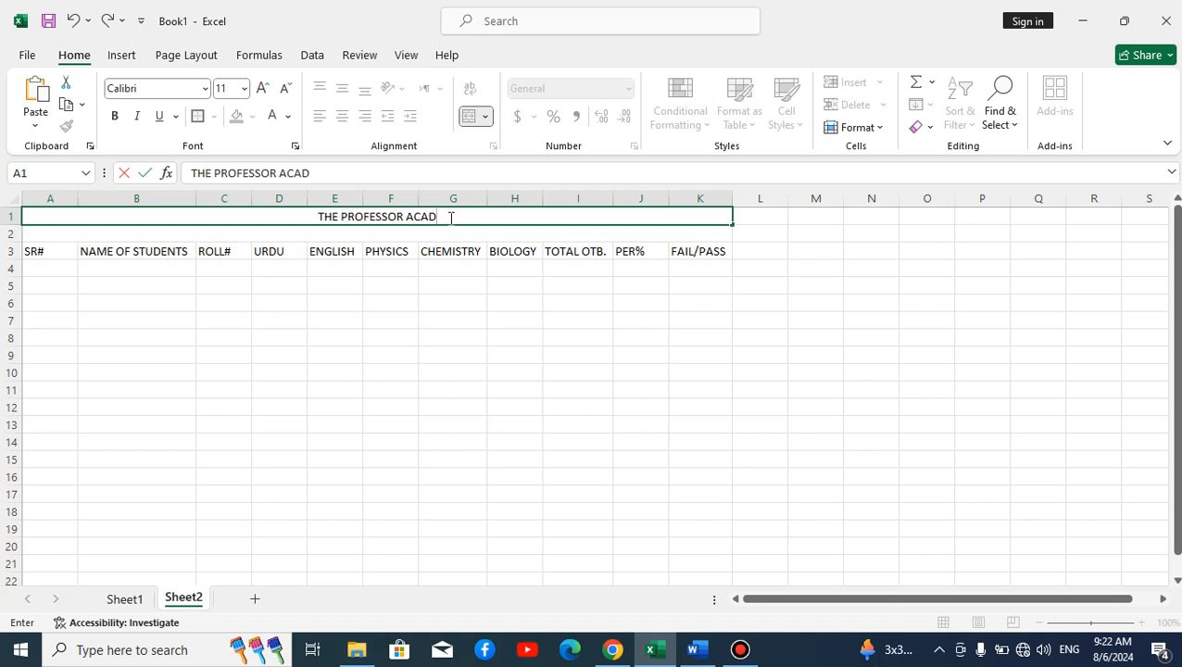
text(EMY LS)
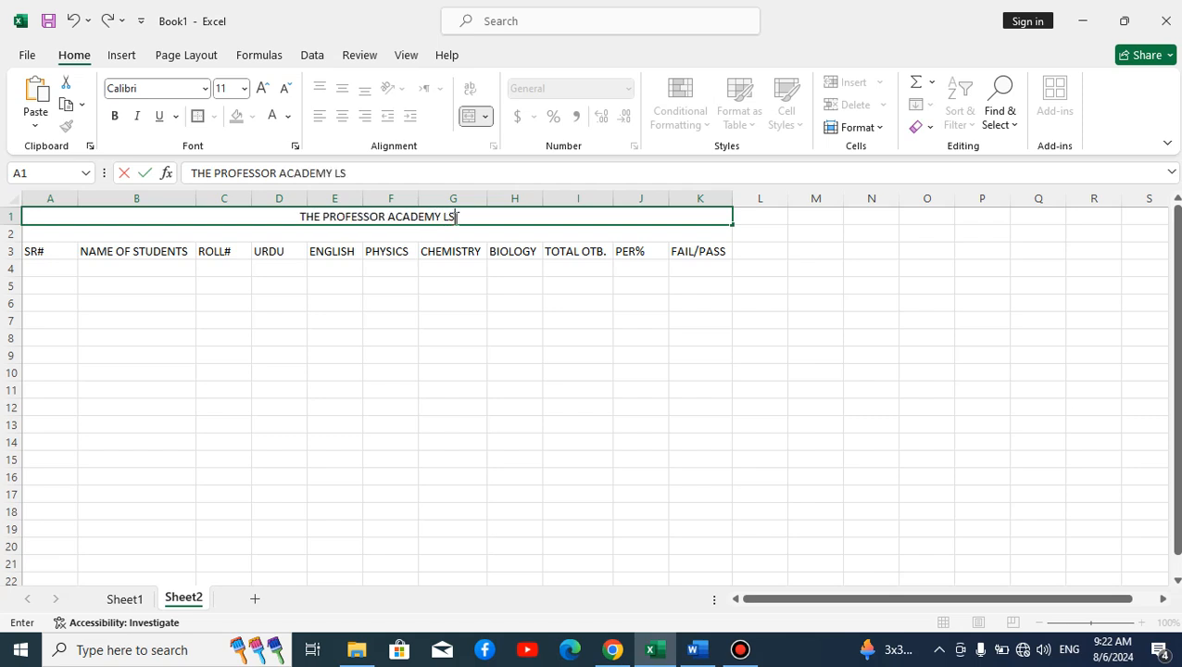
key(BackSpace)
text(AHORE)
key(Return)
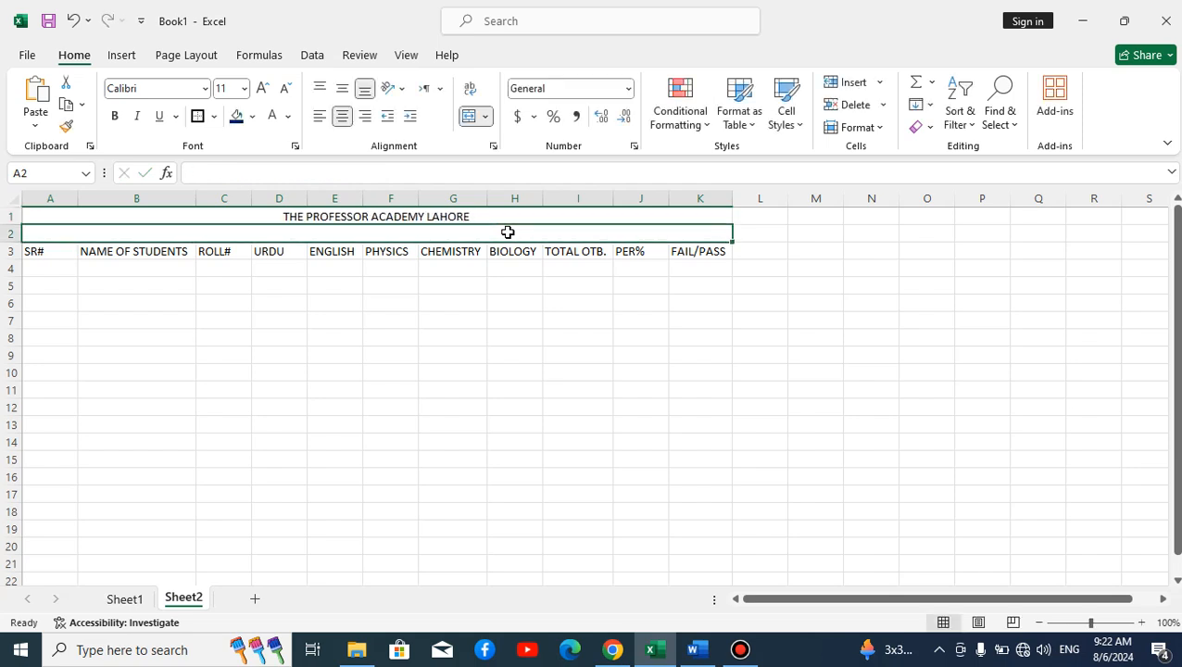
Step: Type the subtitle MARKS SHEEP into row 2
text(MARKS SG)
key(BackSpace)
text(HEEP)
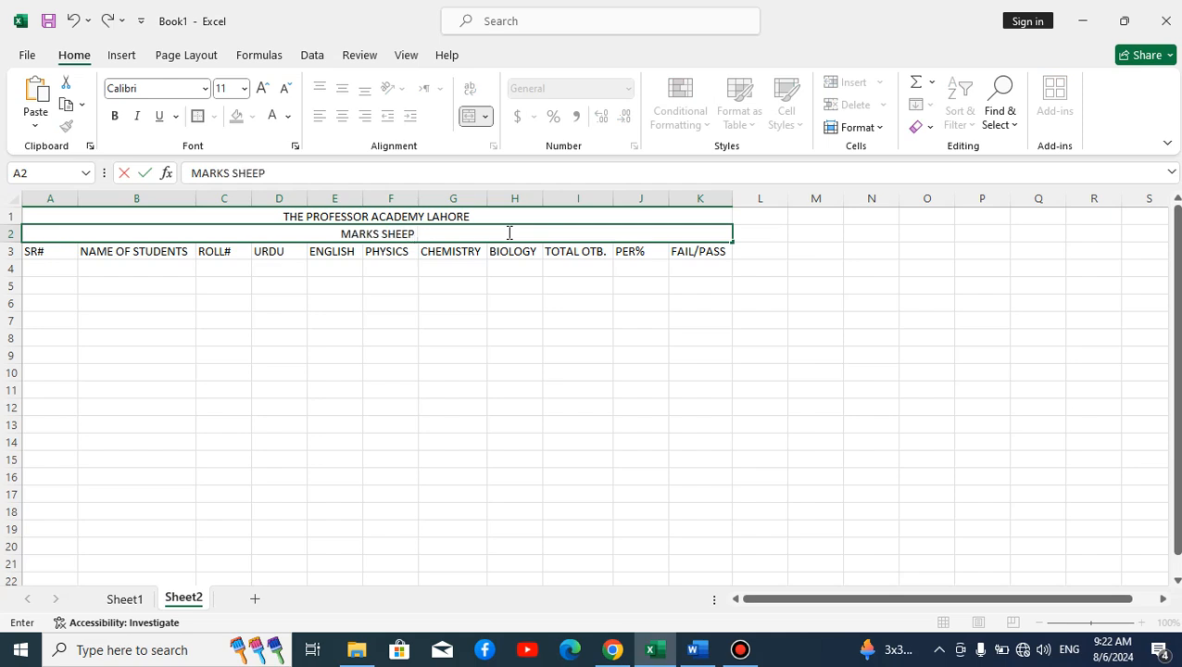
click(490, 354)
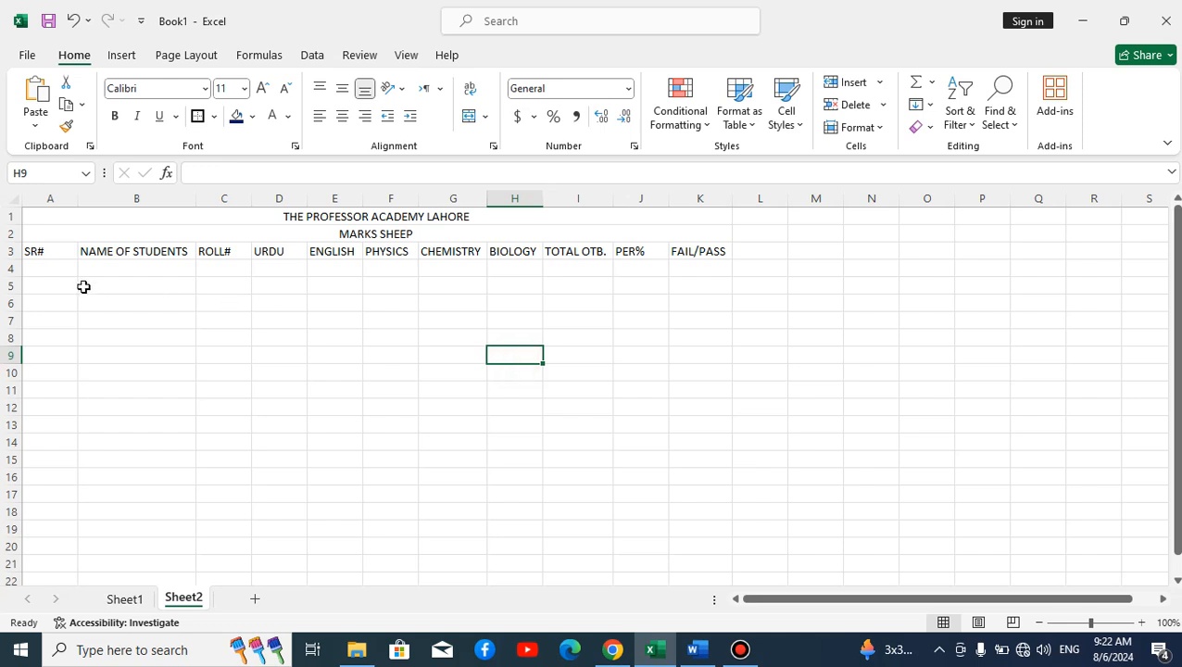
Step: Apply All Borders to the table range A3:K17
drag(41, 256, 697, 498)
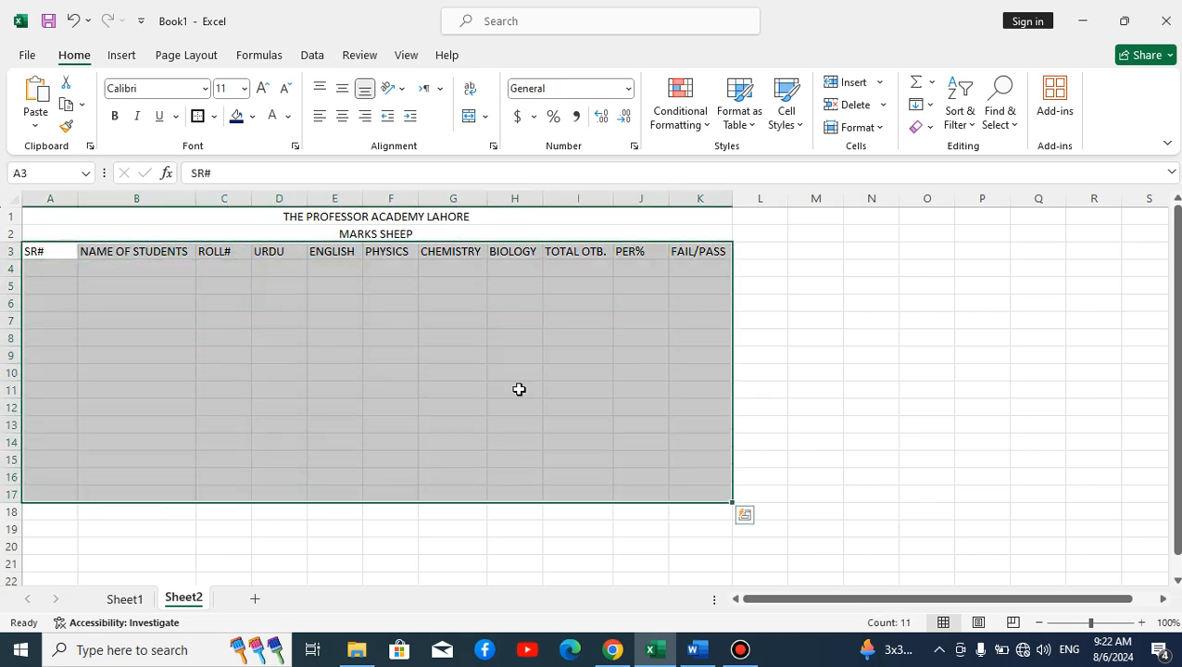
click(214, 116)
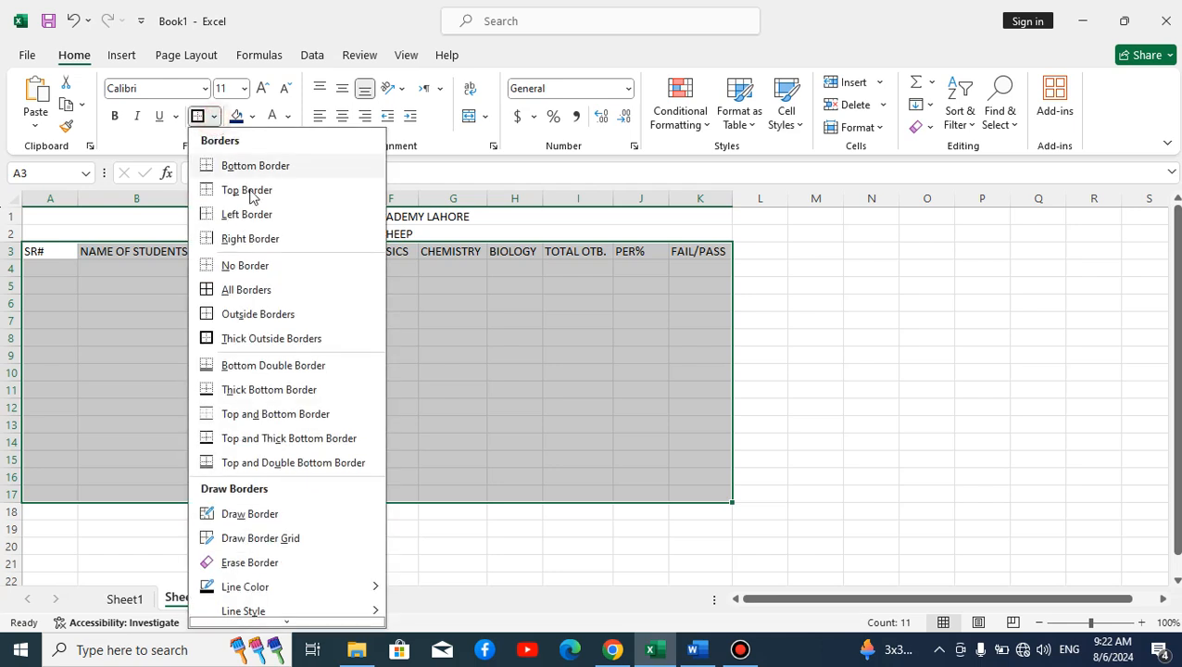
click(265, 292)
click(234, 304)
Step: Make the header row A3:K3 bold
drag(48, 252, 695, 250)
click(114, 115)
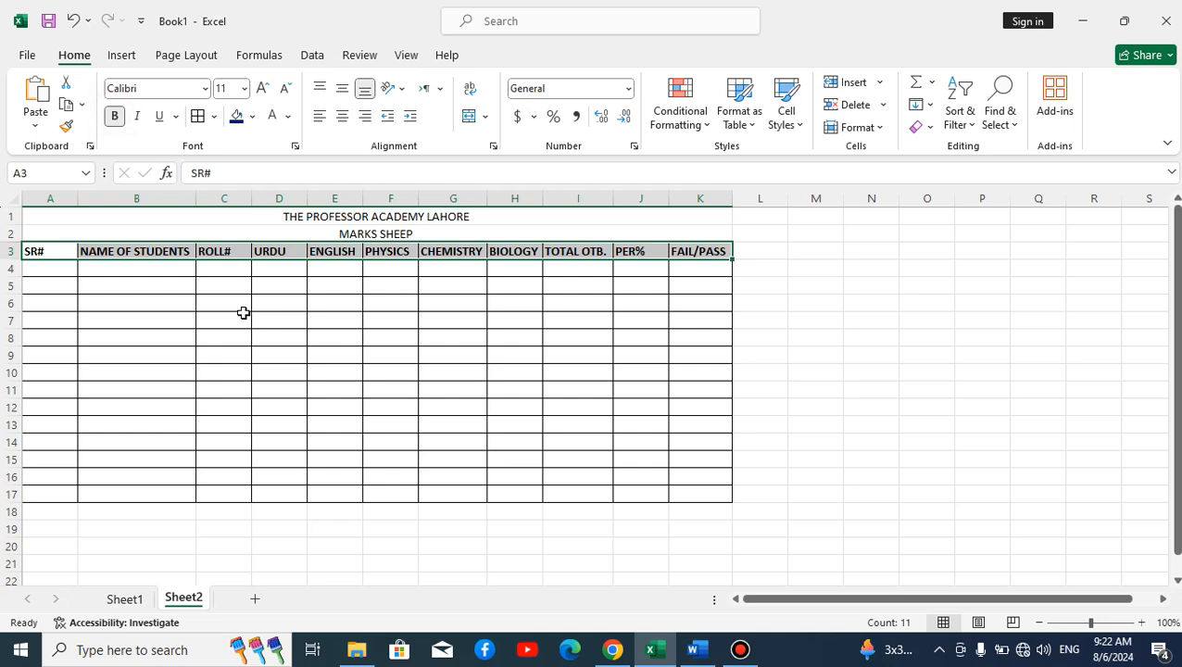
click(264, 343)
click(252, 214)
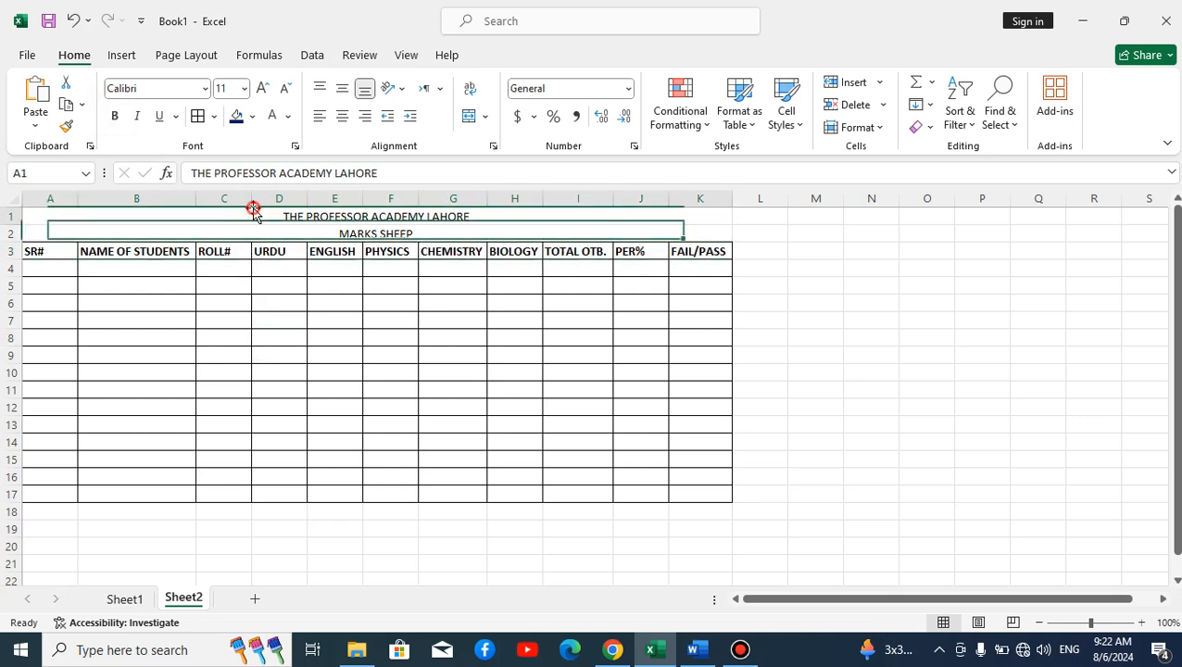
Step: Format the title as bold yellow Times New Roman, size 26, on dark blue fill
click(204, 89)
text(ti)
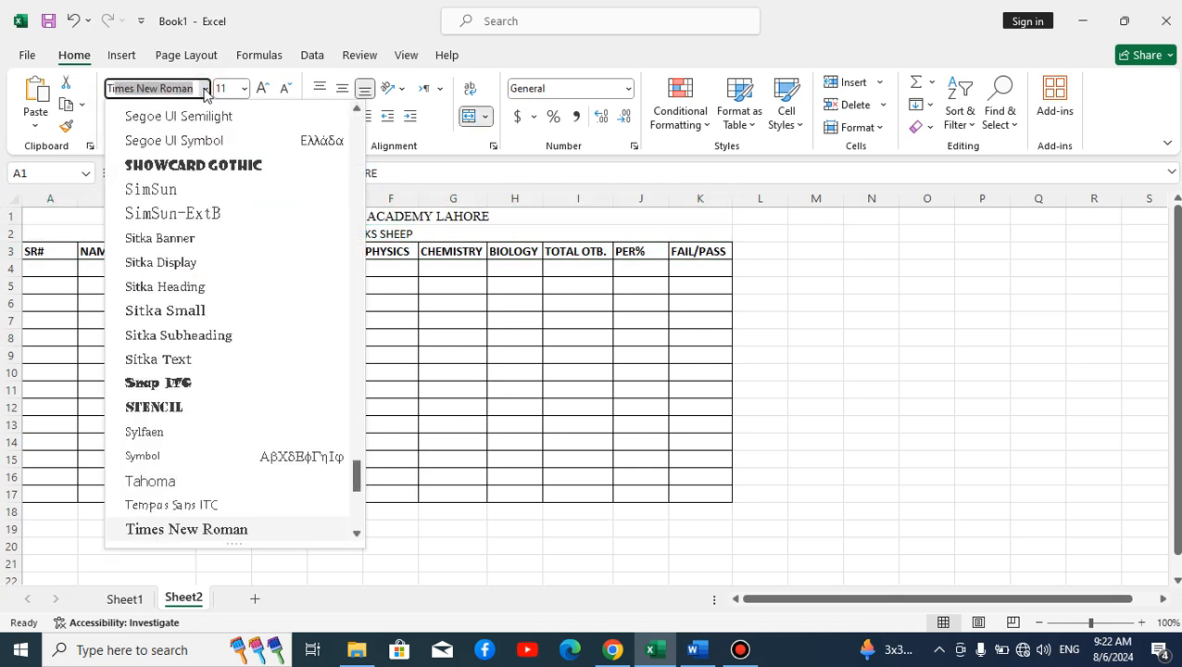
key(Return)
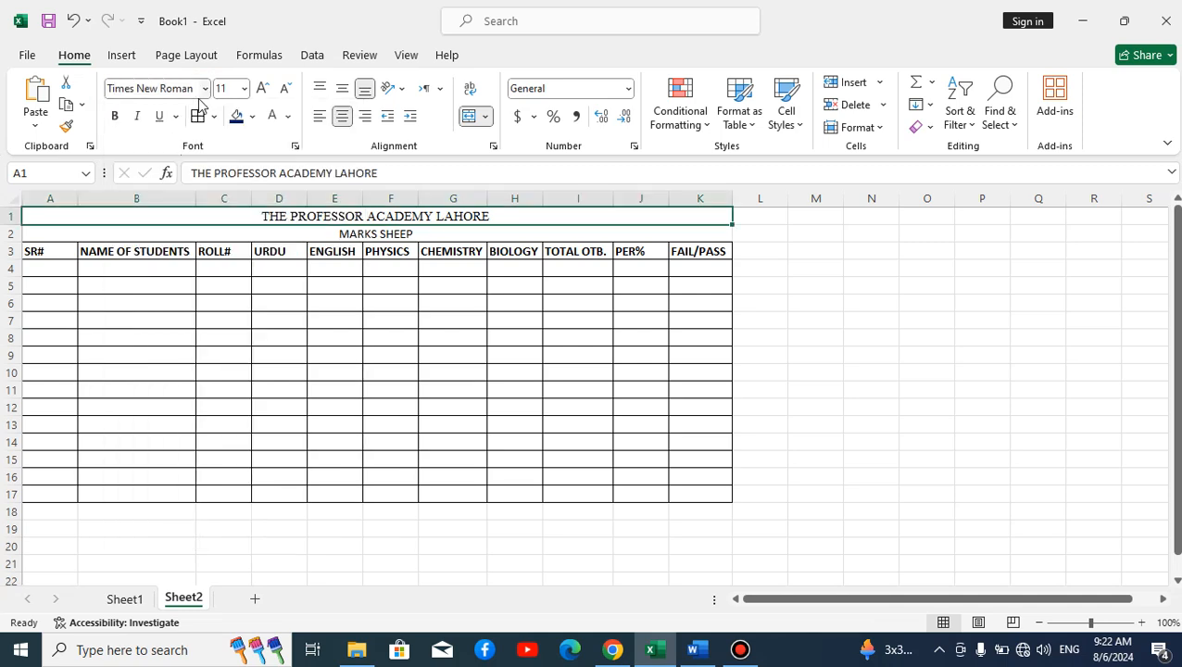
click(263, 88)
click(263, 88)
click(263, 88)
click(263, 88)
click(263, 88)
click(263, 88)
click(264, 88)
click(263, 88)
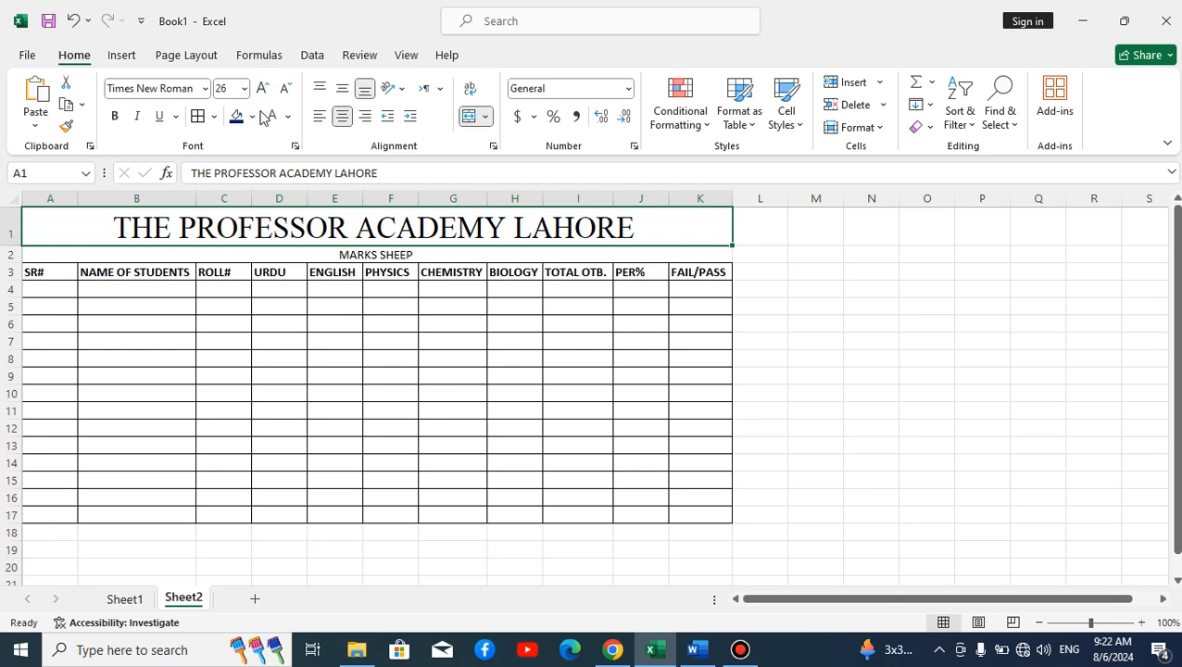
click(237, 120)
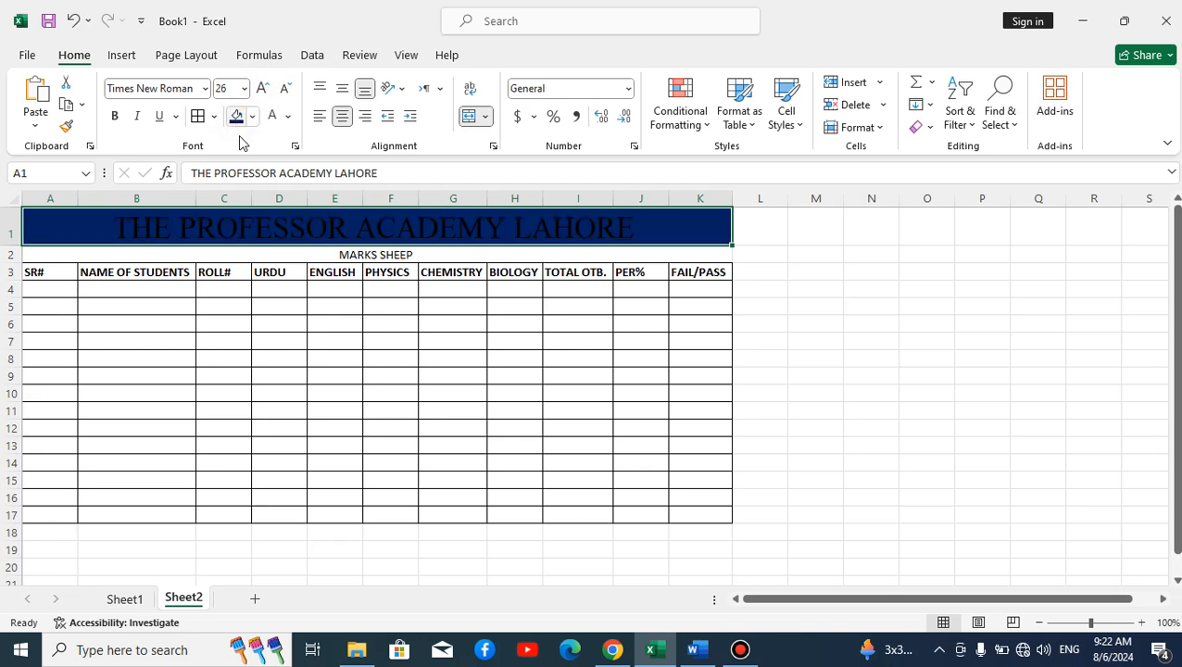
click(288, 117)
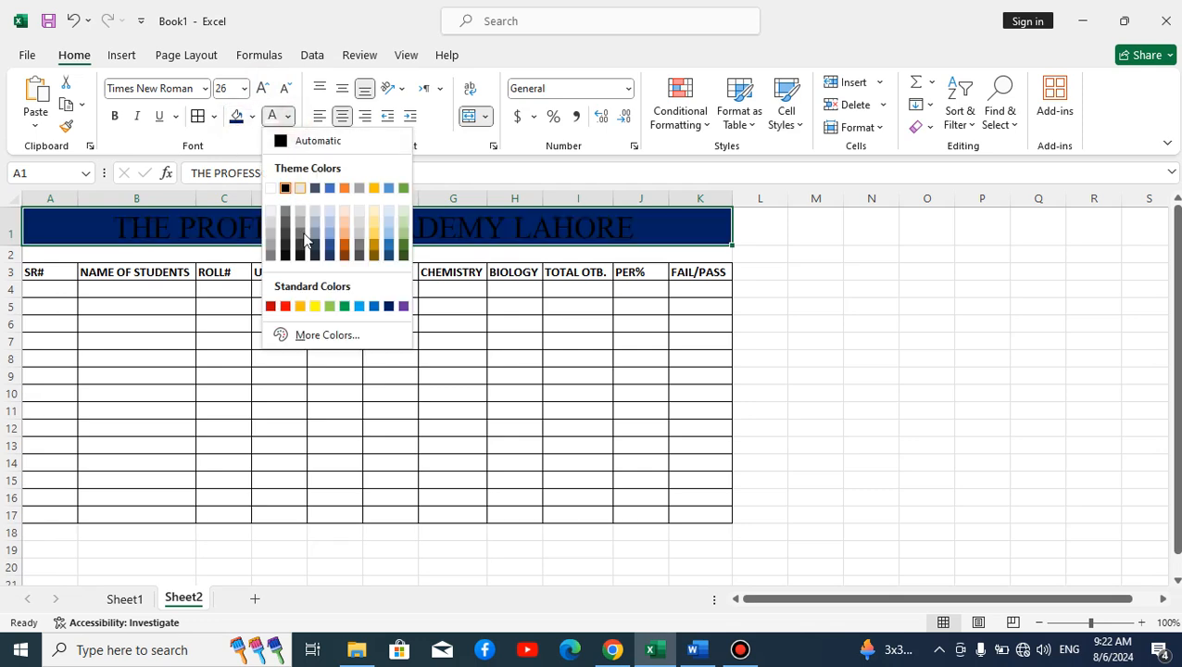
click(314, 306)
click(115, 115)
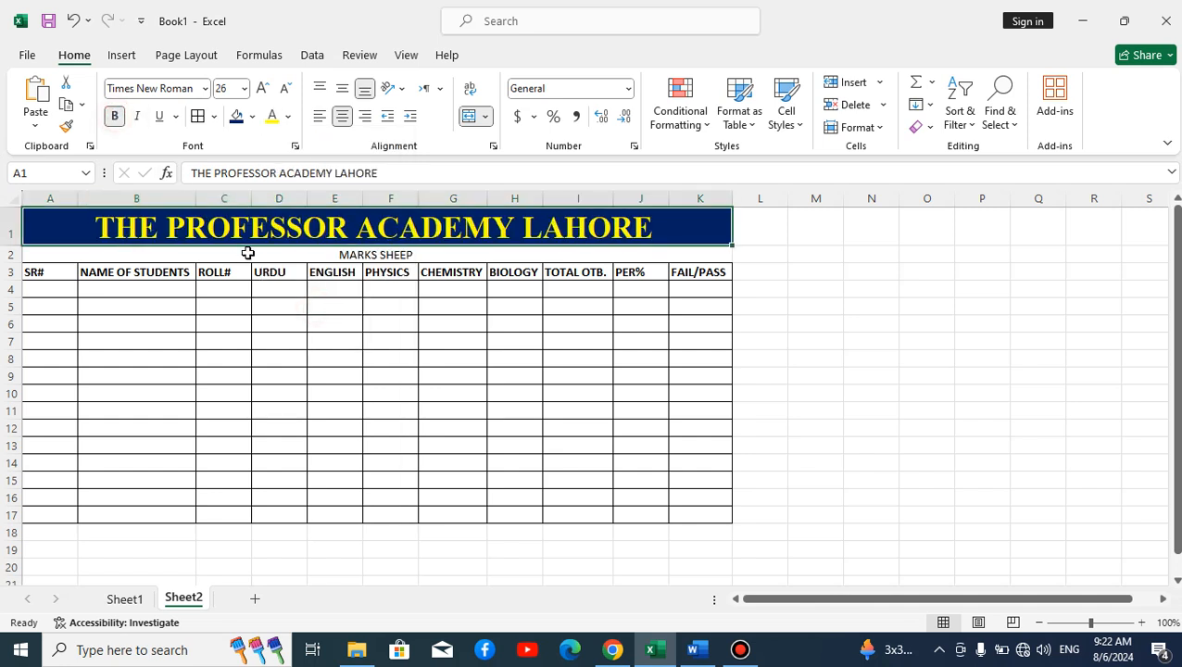
Step: Make the MARKS SHEEP subtitle bold at size 20
click(246, 252)
click(115, 116)
click(264, 91)
click(264, 91)
click(264, 91)
click(264, 91)
click(264, 91)
click(252, 116)
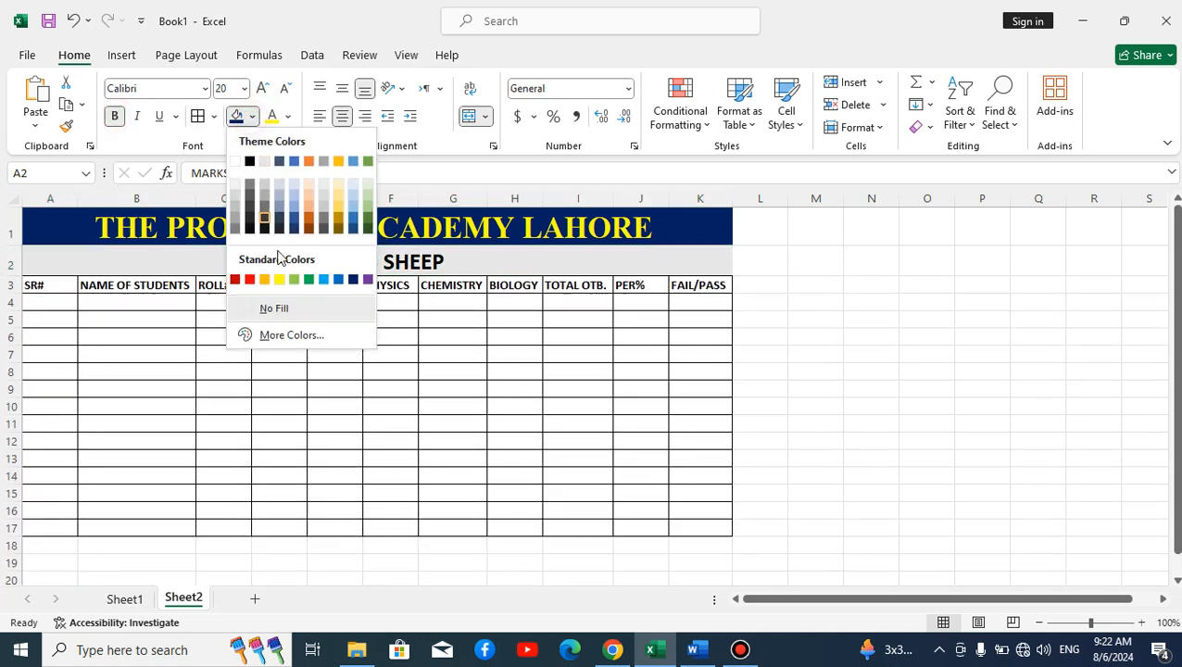
Step: Give the MARKS SHEEP row a yellow fill and a thick outside border
click(280, 280)
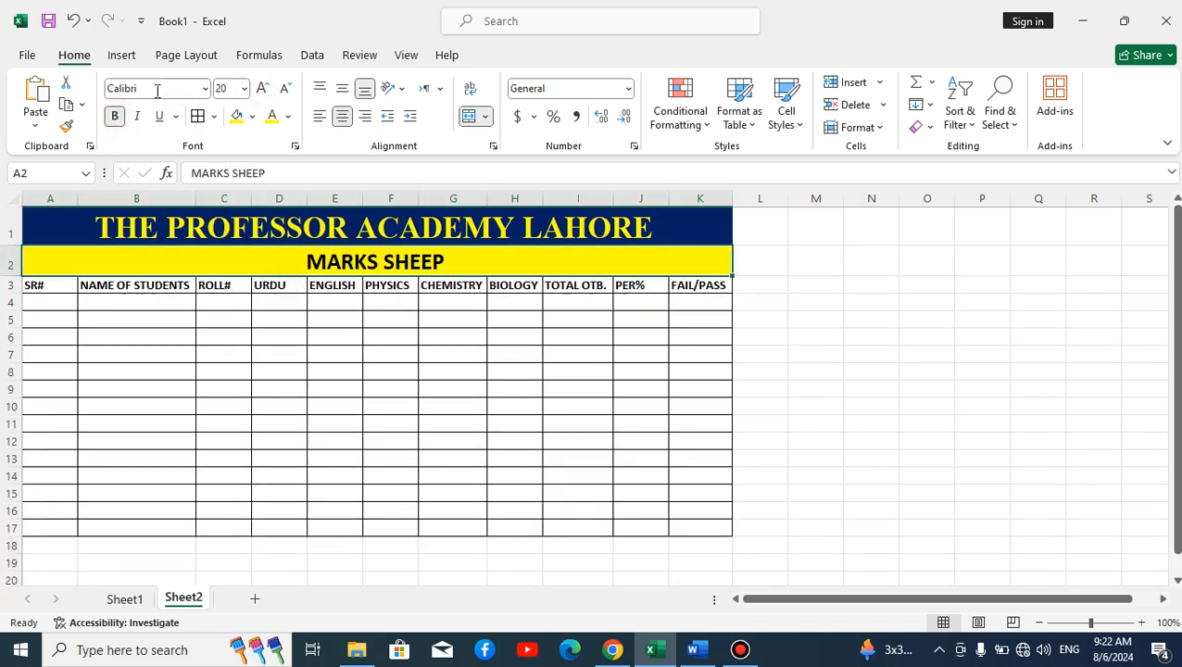
click(319, 306)
click(284, 257)
click(214, 117)
click(232, 338)
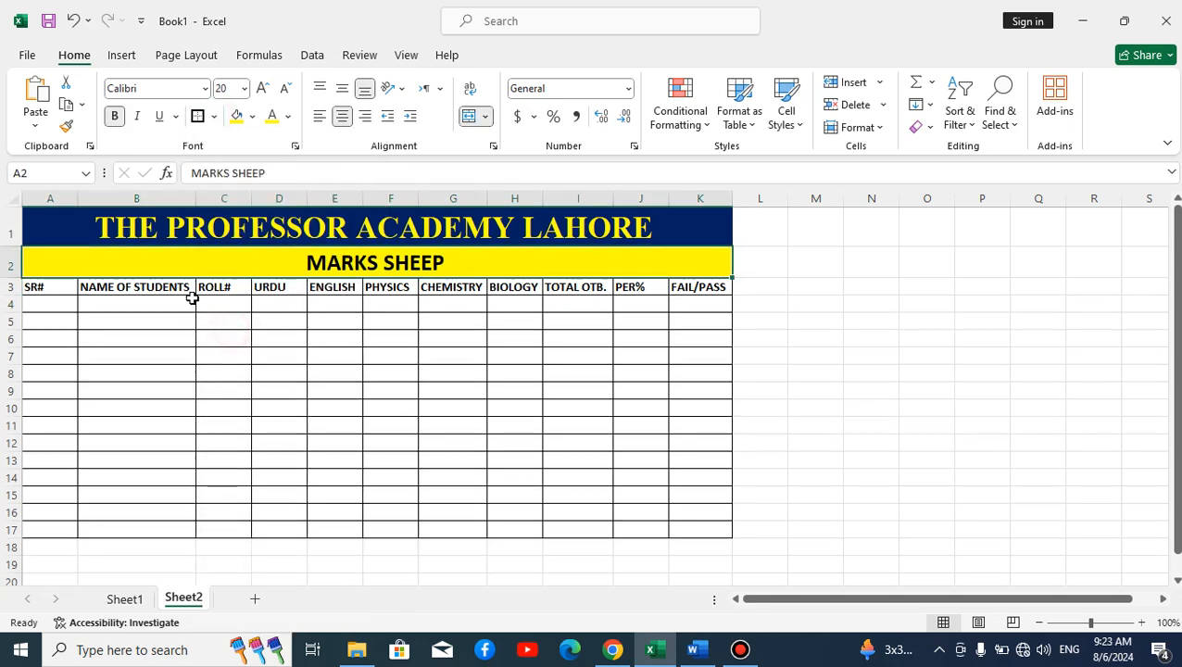
click(223, 371)
Step: Add thick outside borders around the table A3:K17 and the header row A3:K3
drag(77, 289, 704, 529)
click(197, 116)
click(334, 375)
drag(42, 286, 699, 293)
click(198, 116)
click(297, 366)
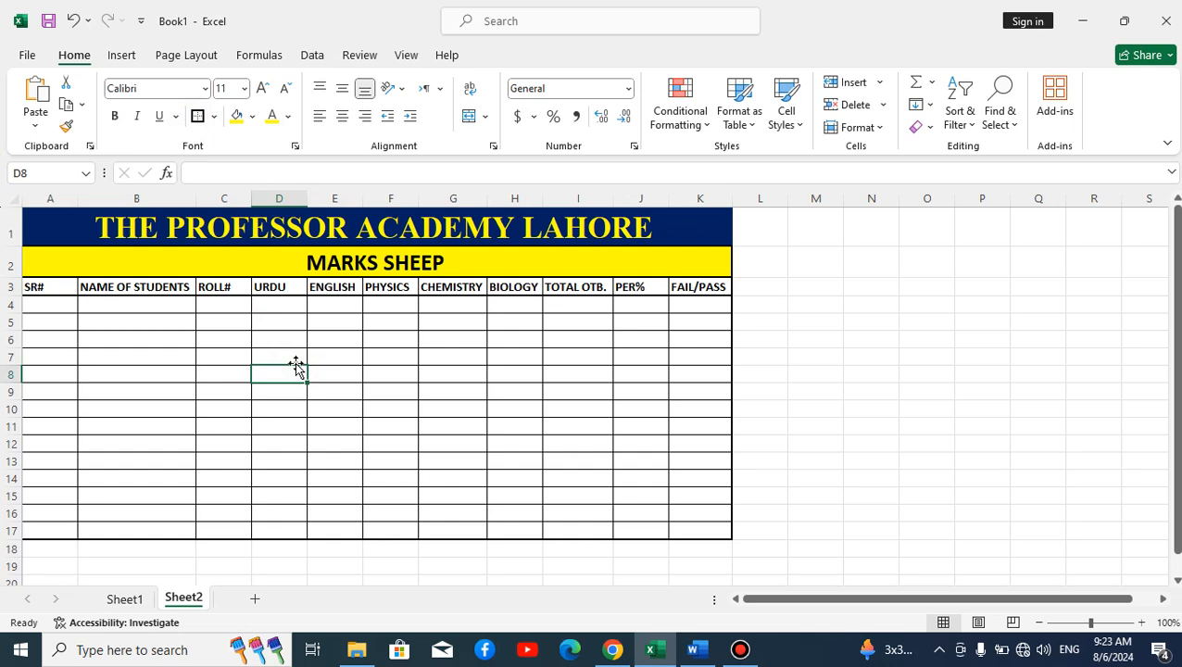
Step: Copy the ten student names from Sheet1 into Sheet2 starting at B4
click(113, 595)
drag(148, 336, 181, 558)
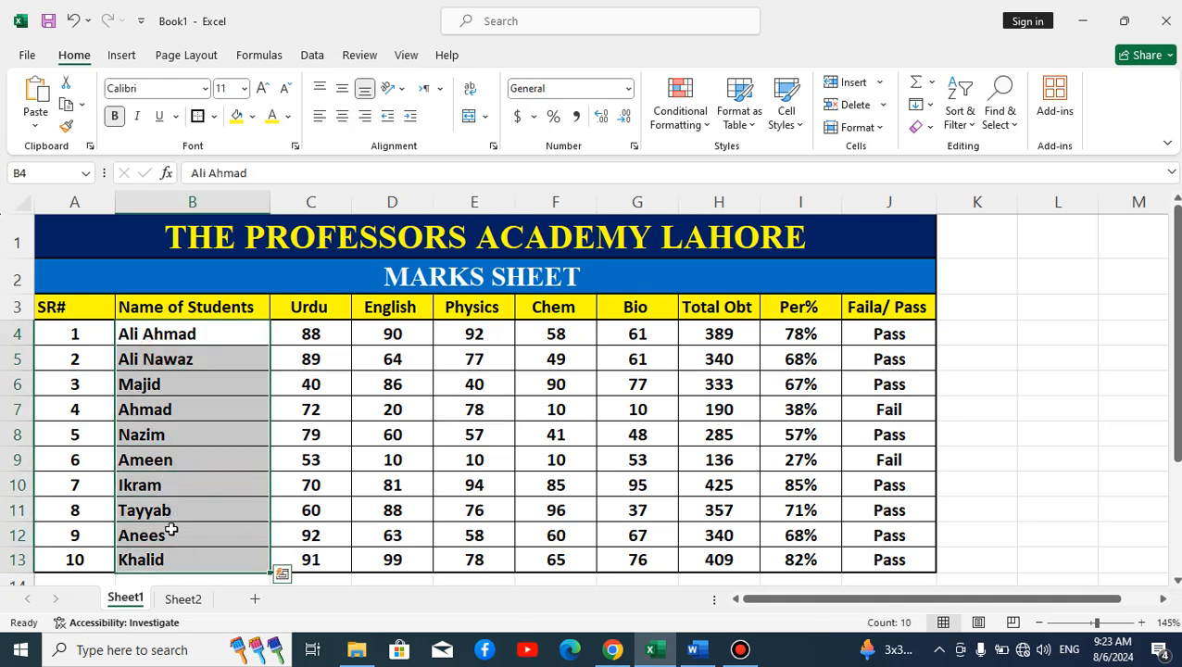
key(ctrl+c)
key(ctrl+q)
click(188, 600)
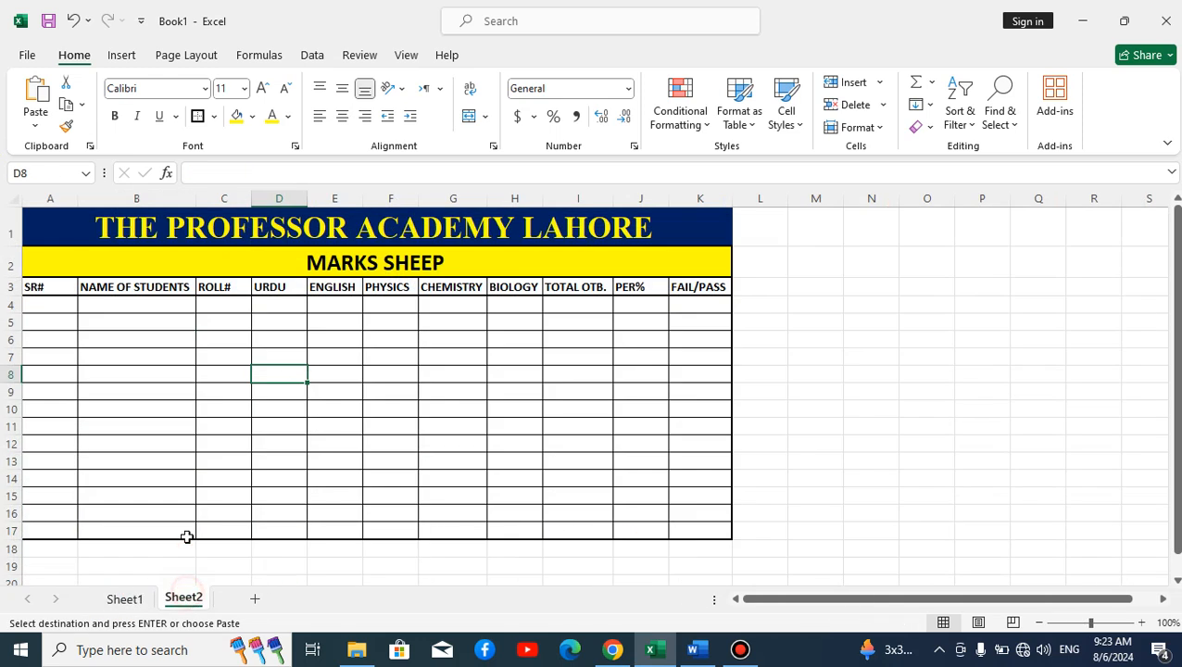
click(137, 307)
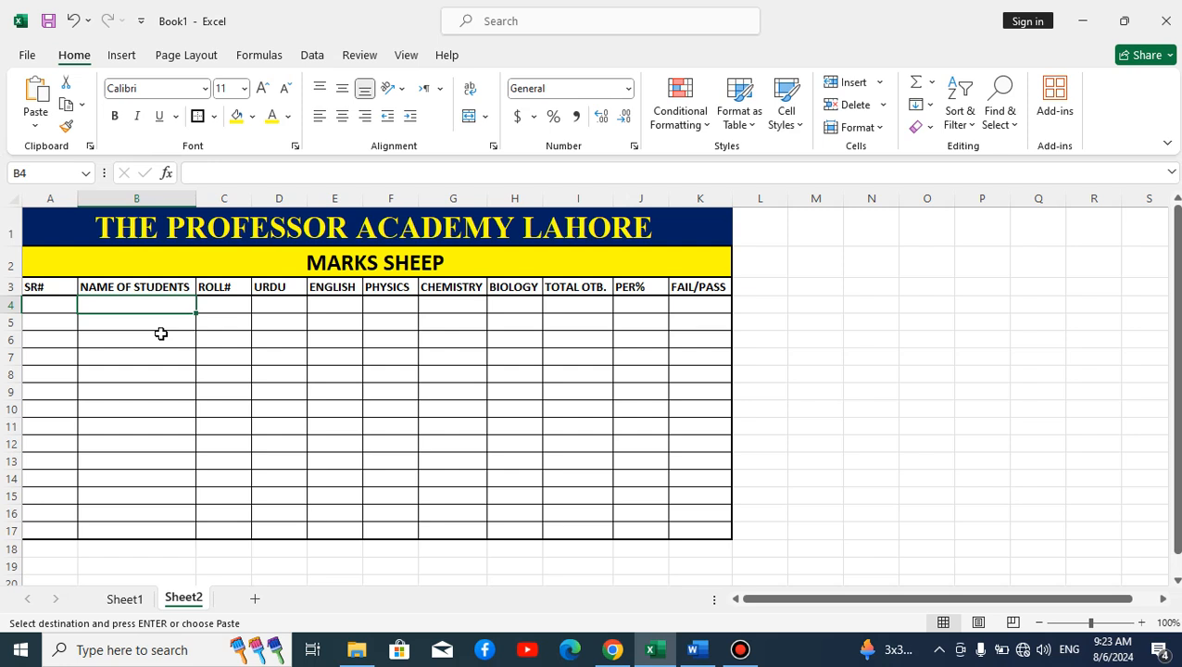
key(ctrl+v)
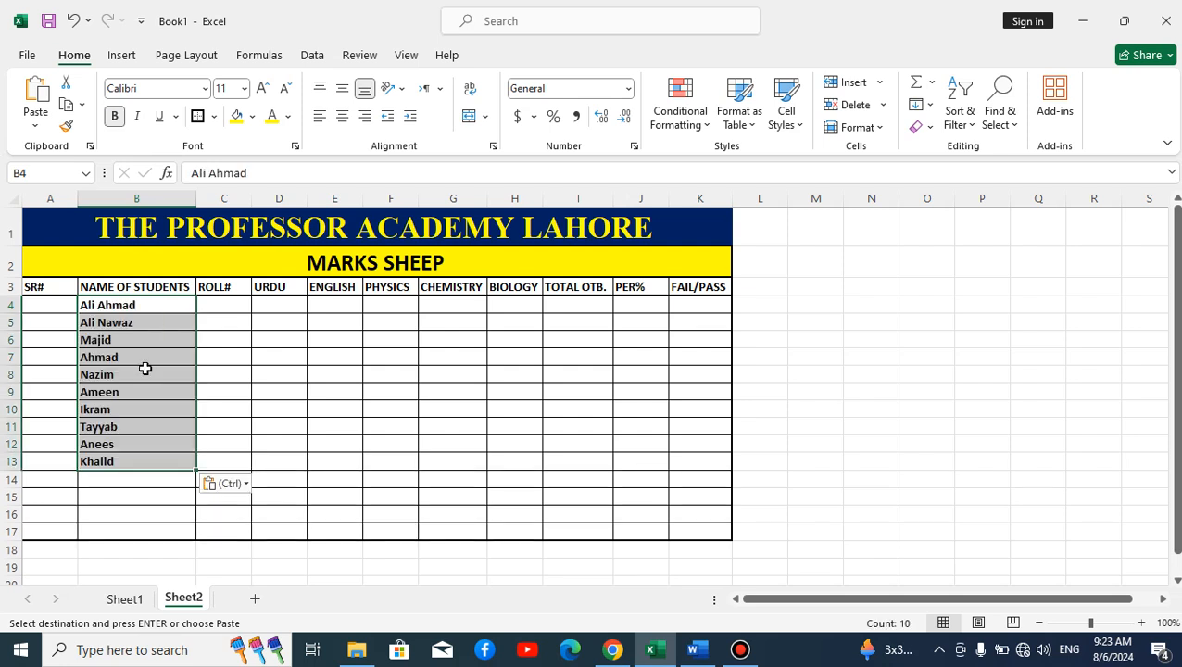
click(136, 485)
Step: Repeat the names in B10:B13 down into B14:B17 with the fill handle
drag(119, 414, 114, 464)
drag(194, 470, 188, 538)
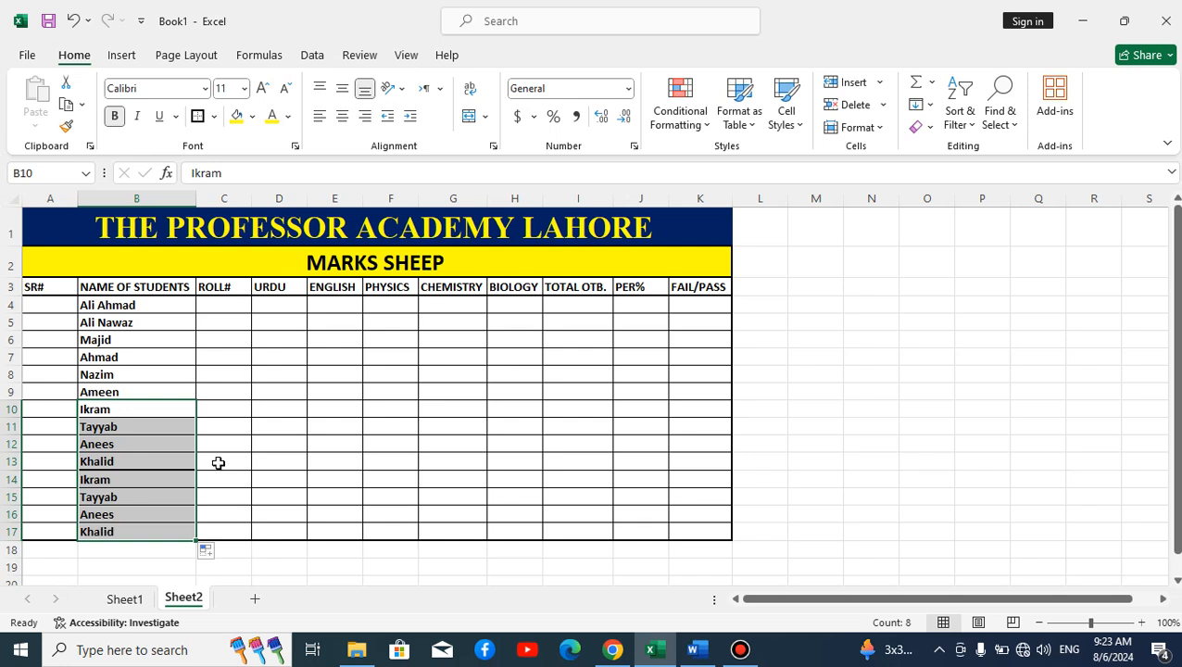
click(245, 465)
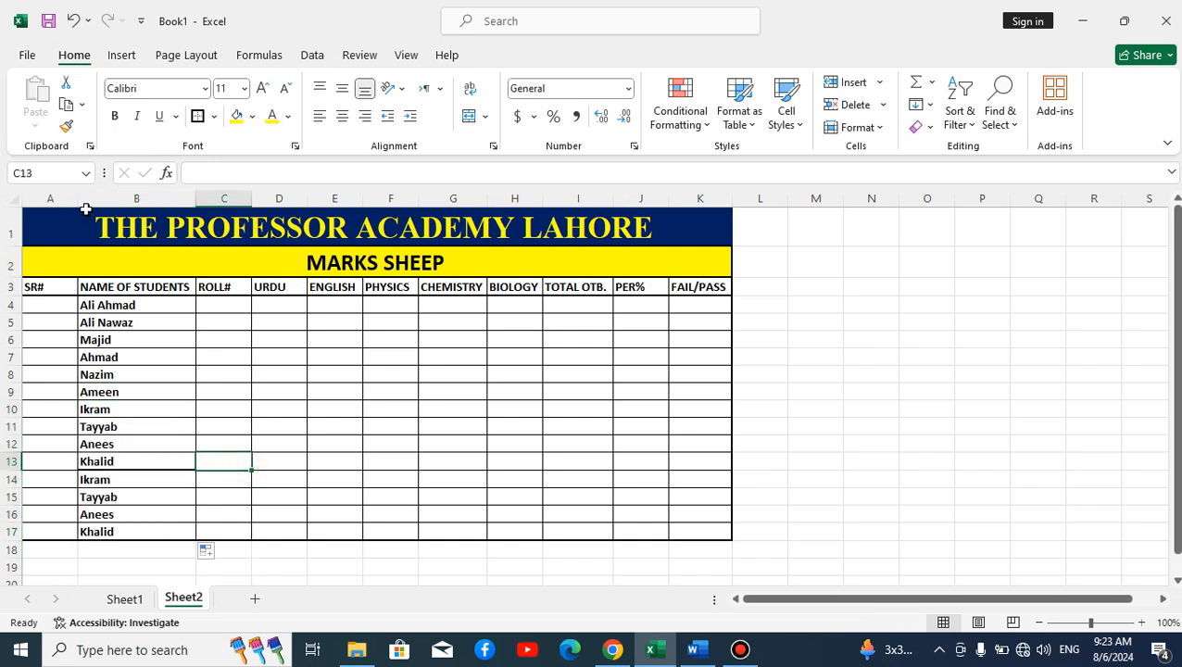
Step: Fill A4:A17 with serial numbers 1 to 14, centred and bold, after autofitting column A
double_click(78, 198)
click(76, 304)
click(34, 306)
text(1)
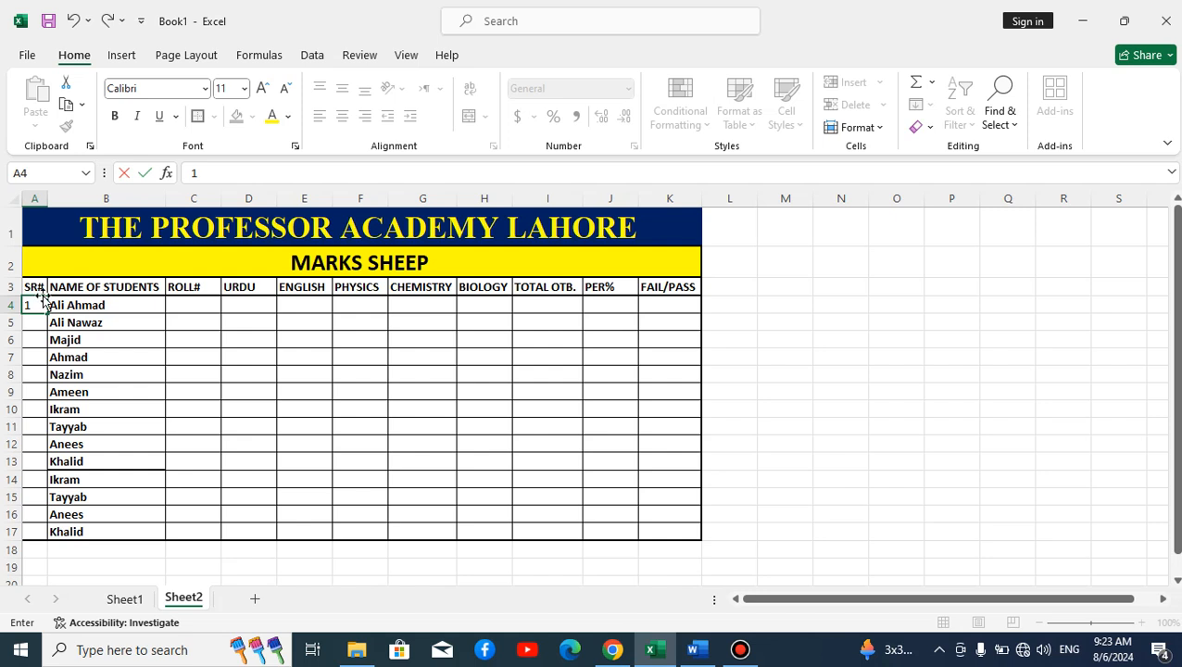
click(31, 355)
click(34, 305)
click(343, 118)
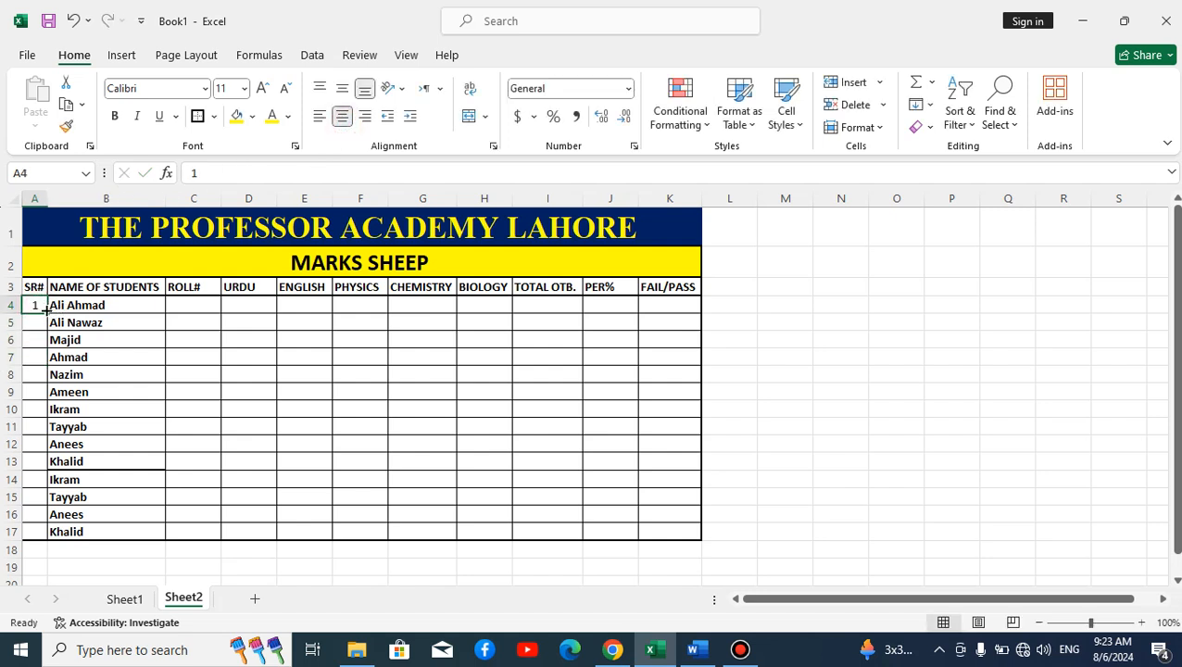
drag(47, 313, 53, 532)
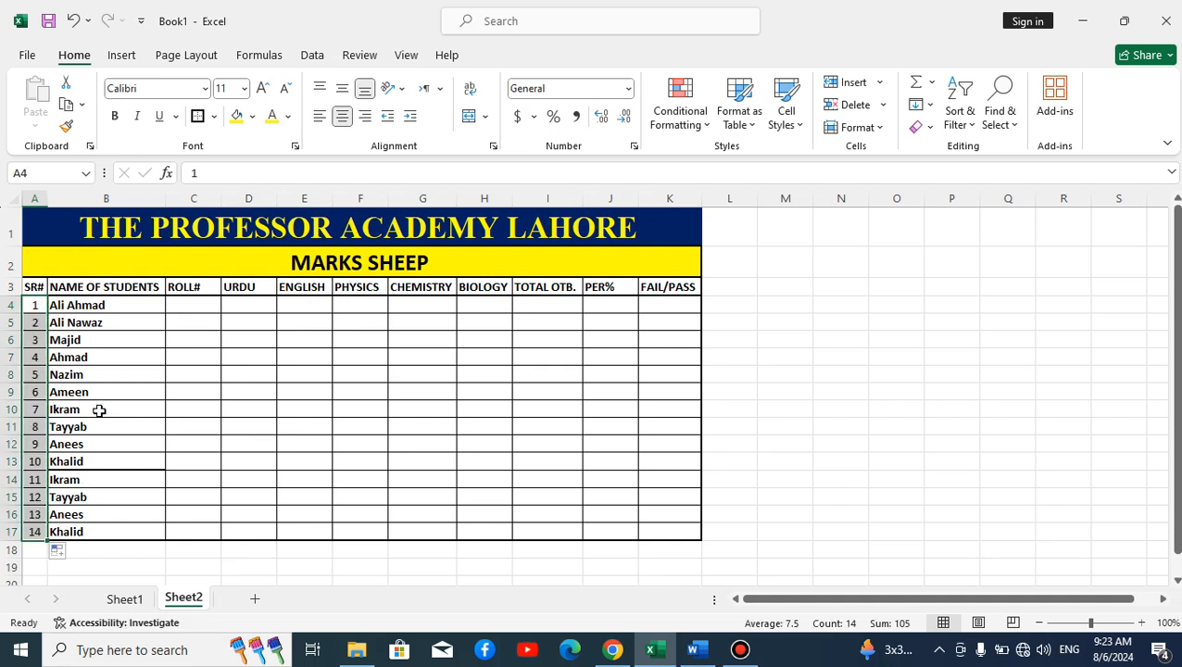
click(115, 121)
click(100, 376)
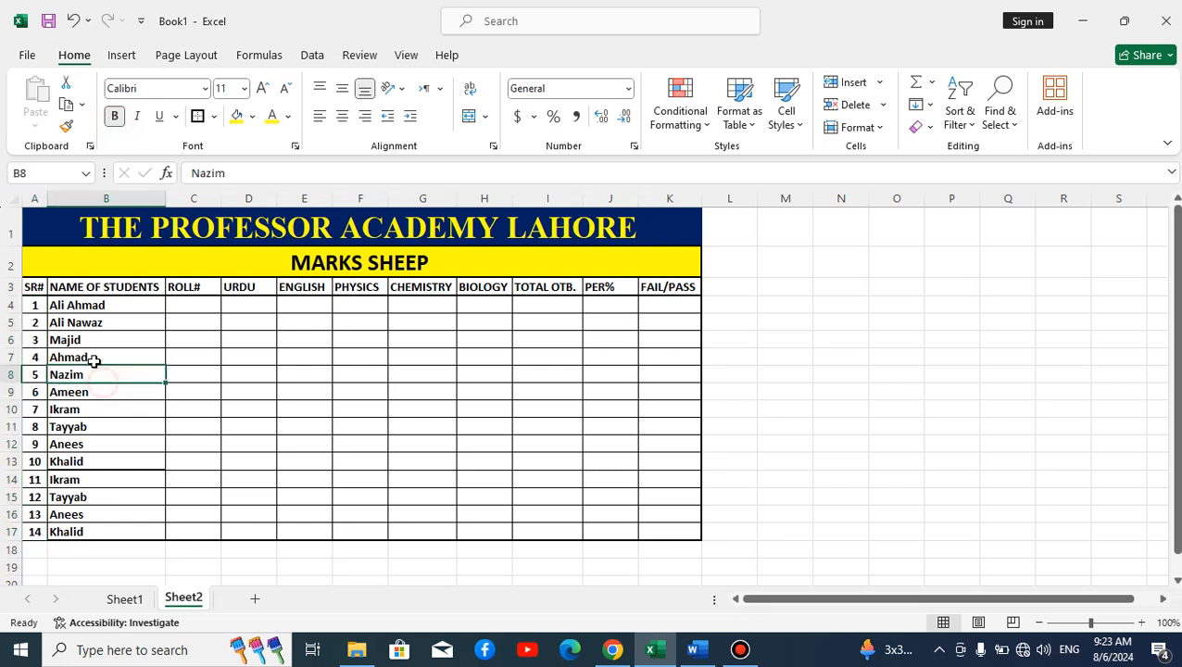
Step: Fill C4:C17 with roll numbers PAL-001 through PAL-014 and make them bold
click(181, 303)
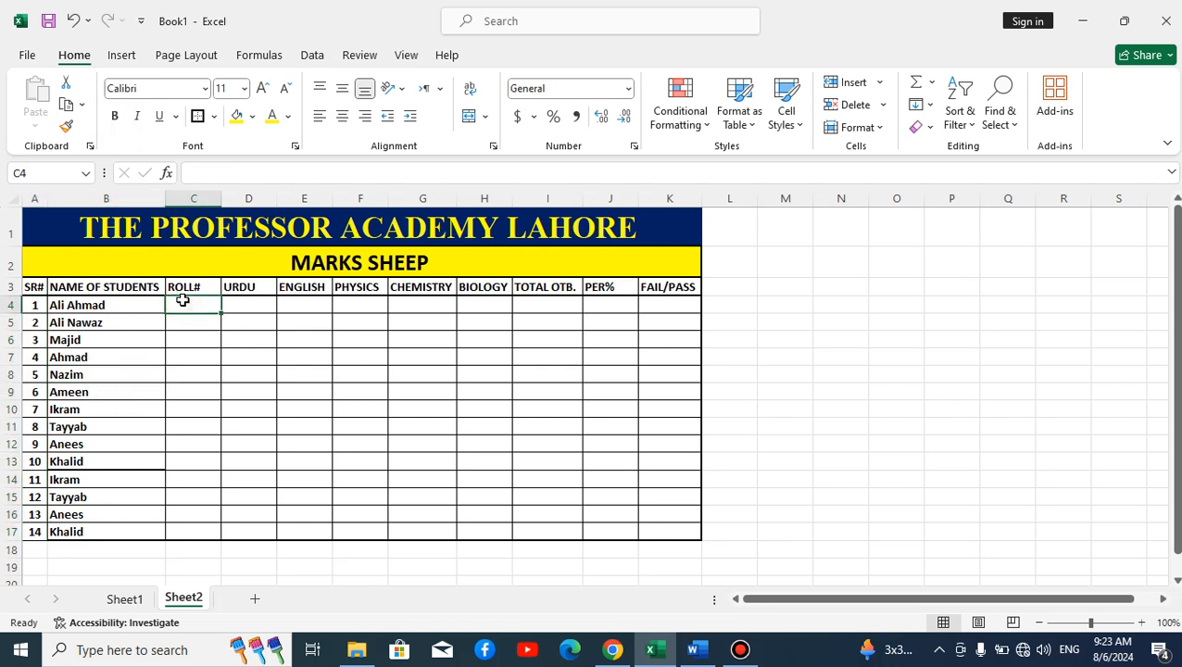
text(P)
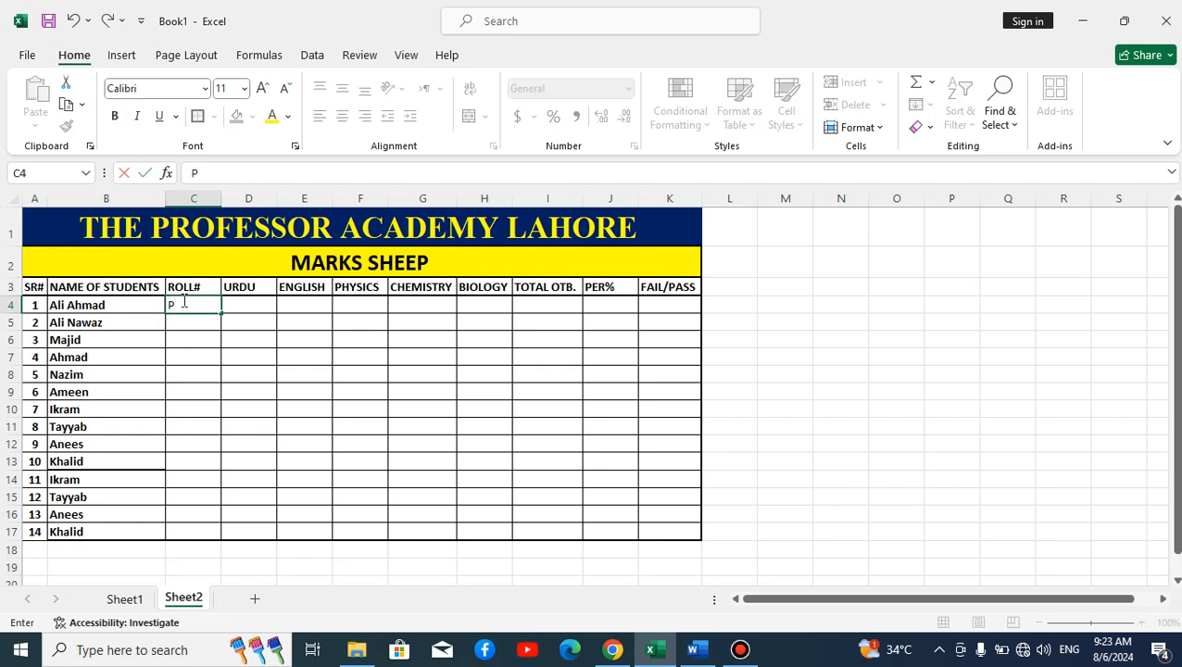
text(AL-001)
click(200, 326)
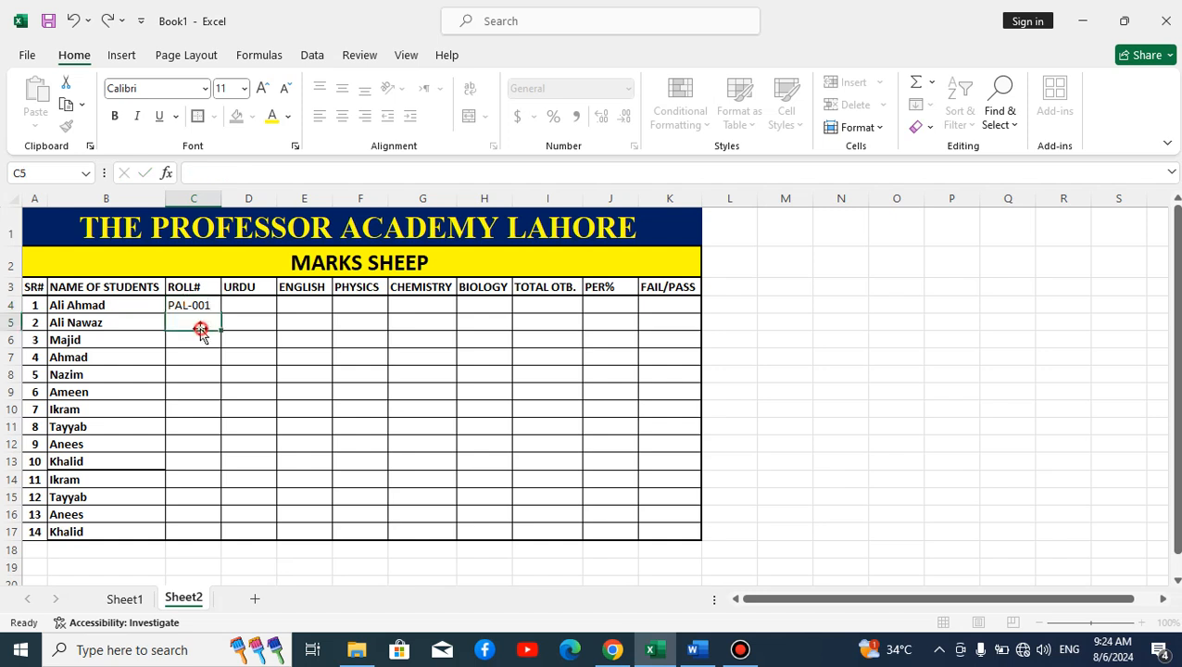
click(209, 303)
double_click(220, 313)
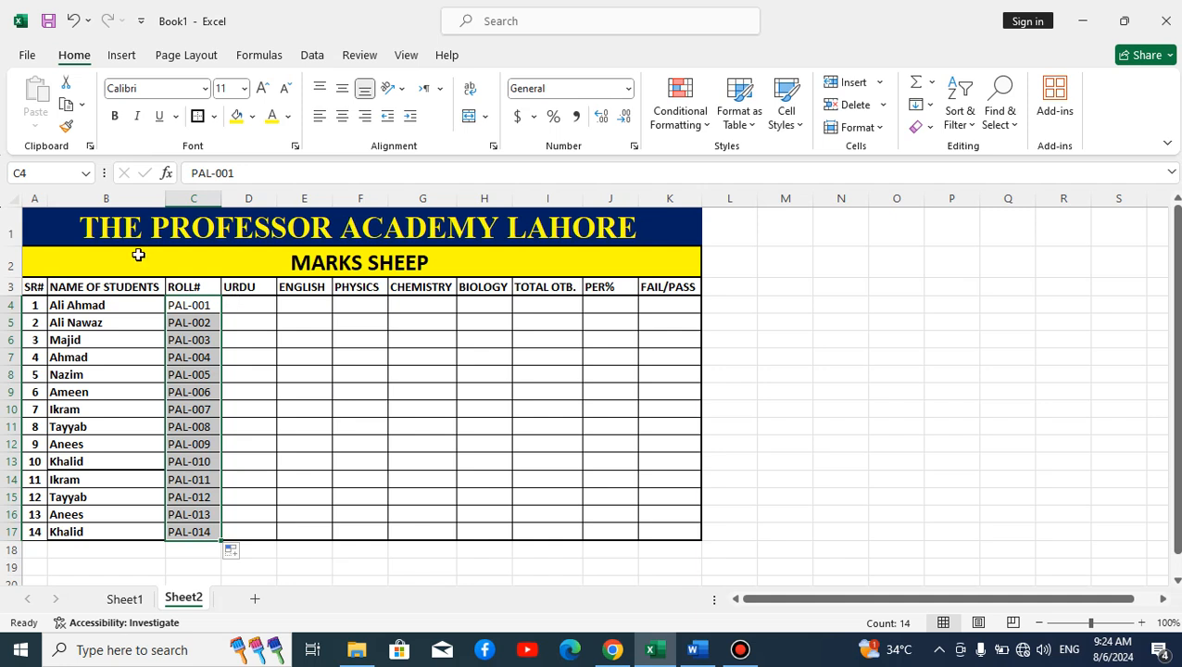
click(116, 122)
click(291, 391)
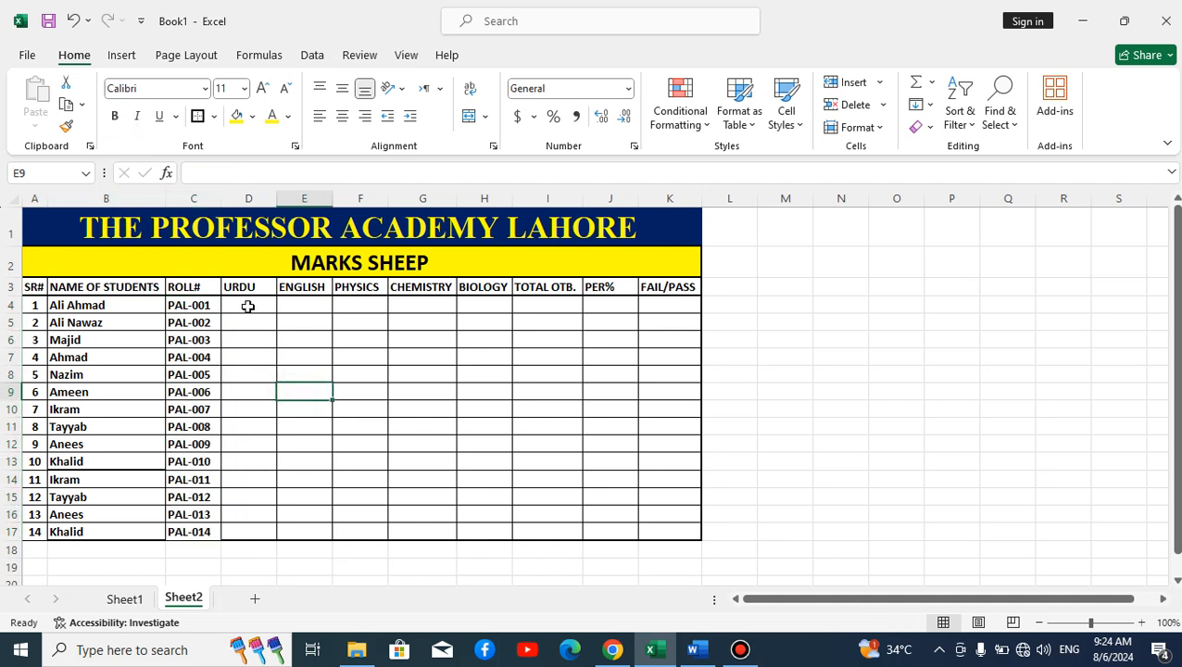
Step: Centre-align the subject headings in D3:H3, from URDU to BIOLOGY
click(249, 307)
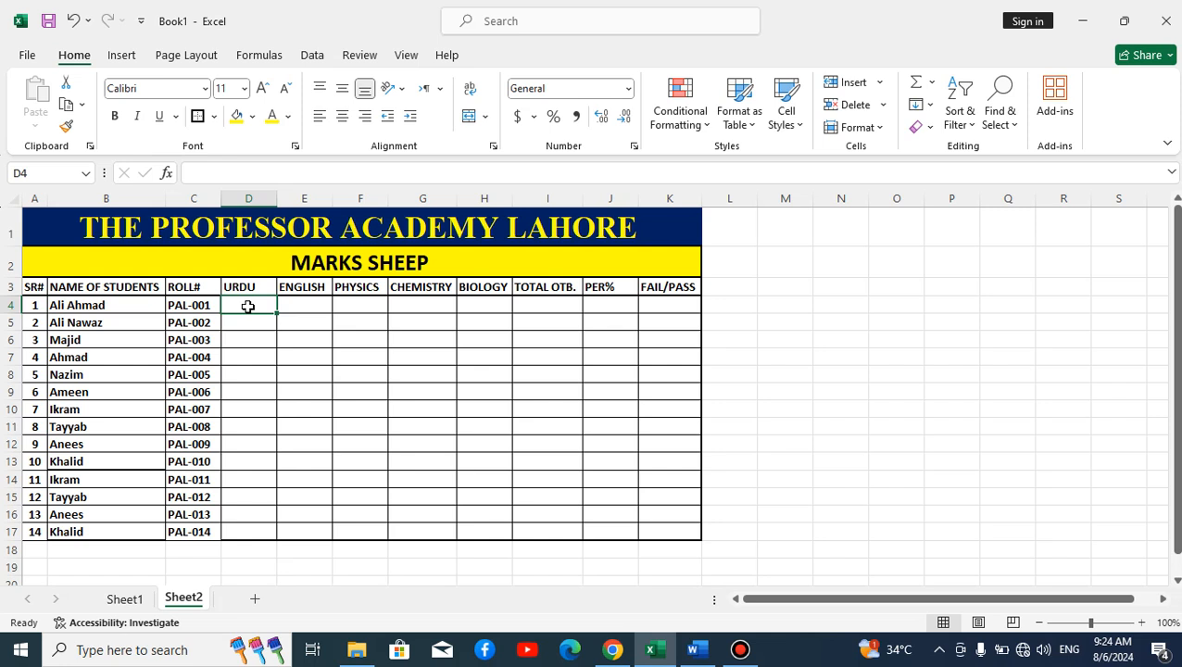
click(488, 324)
drag(249, 308, 499, 532)
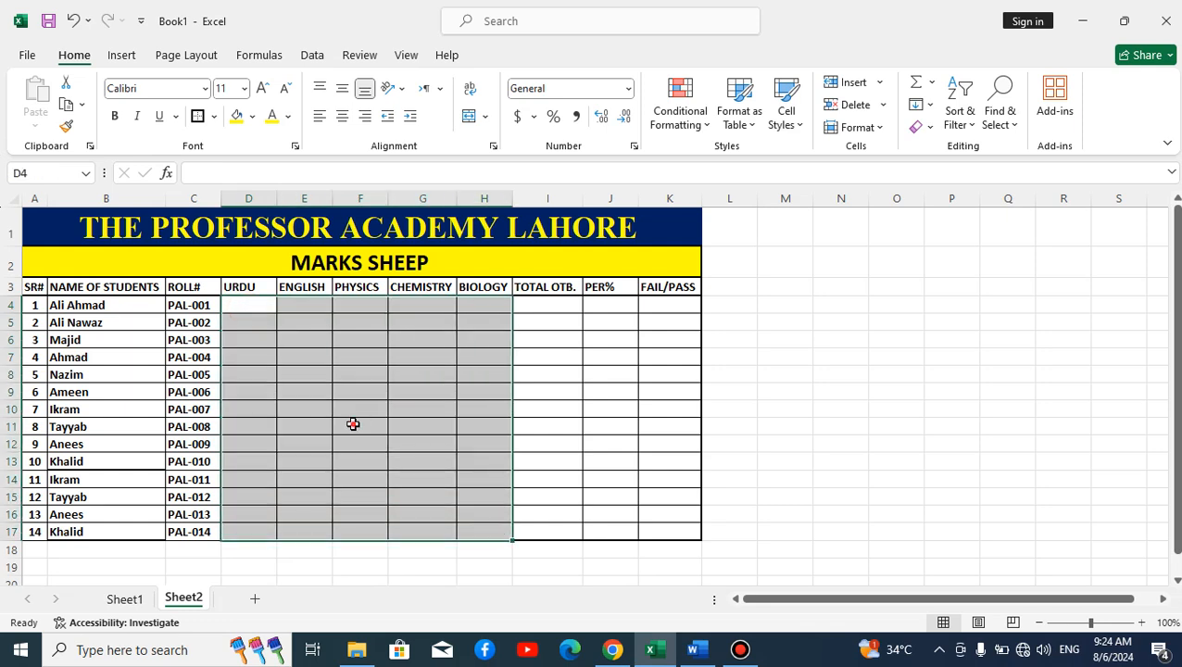
click(351, 425)
drag(235, 287, 487, 289)
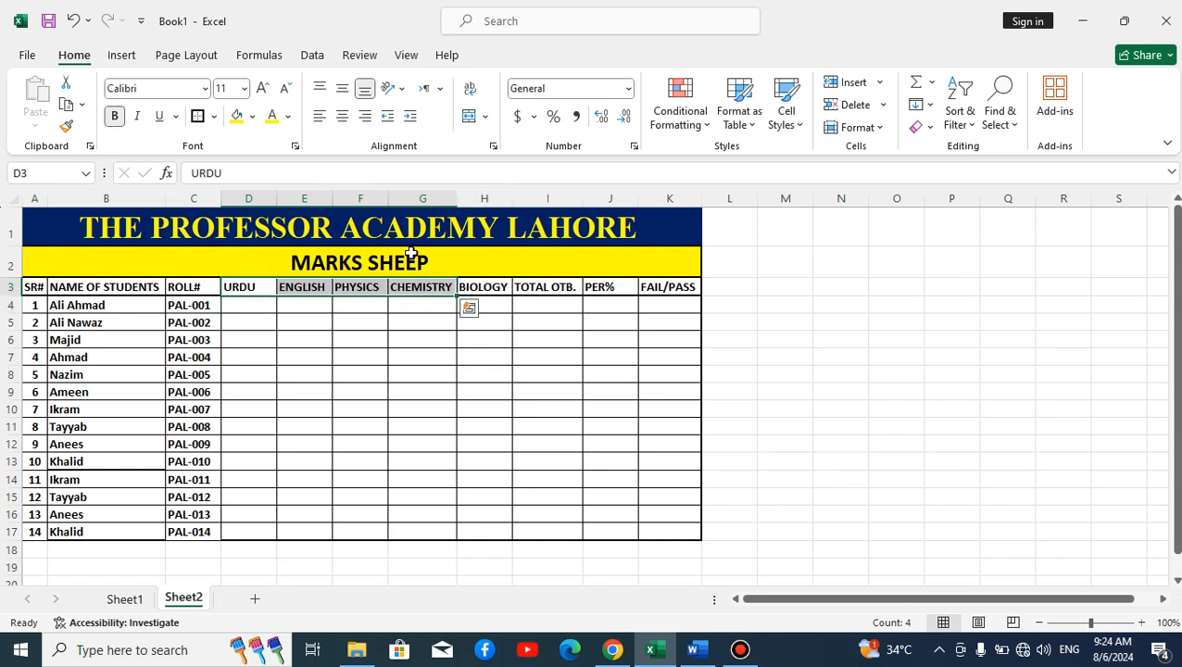
click(354, 356)
drag(262, 292, 484, 289)
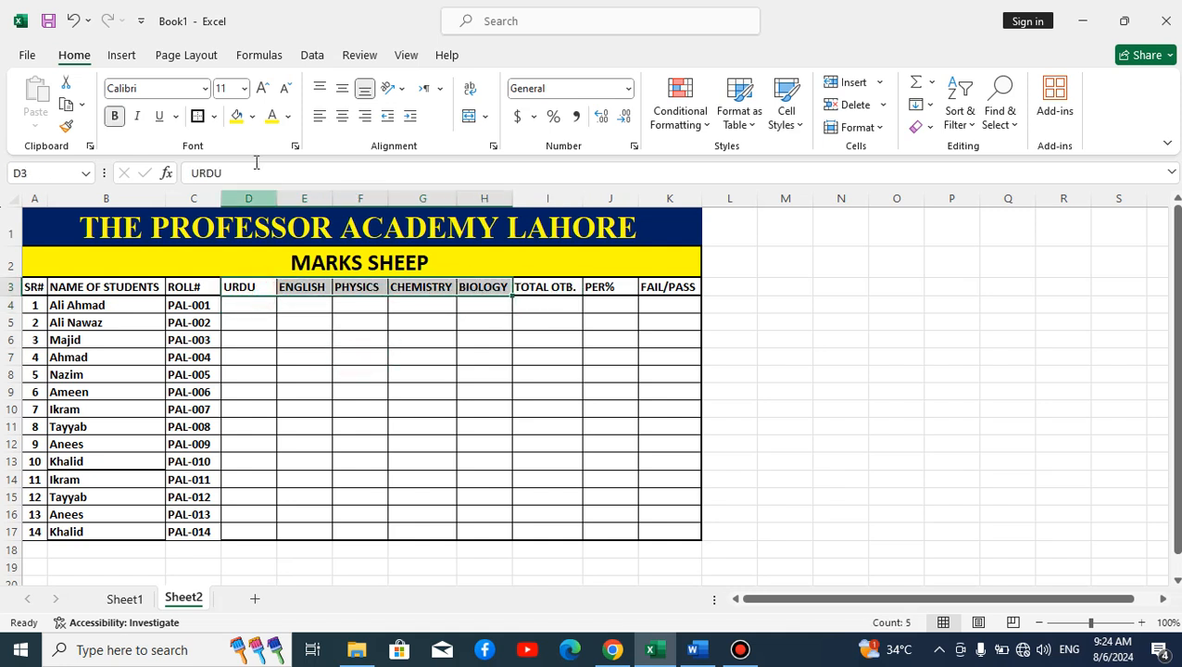
click(341, 117)
click(321, 346)
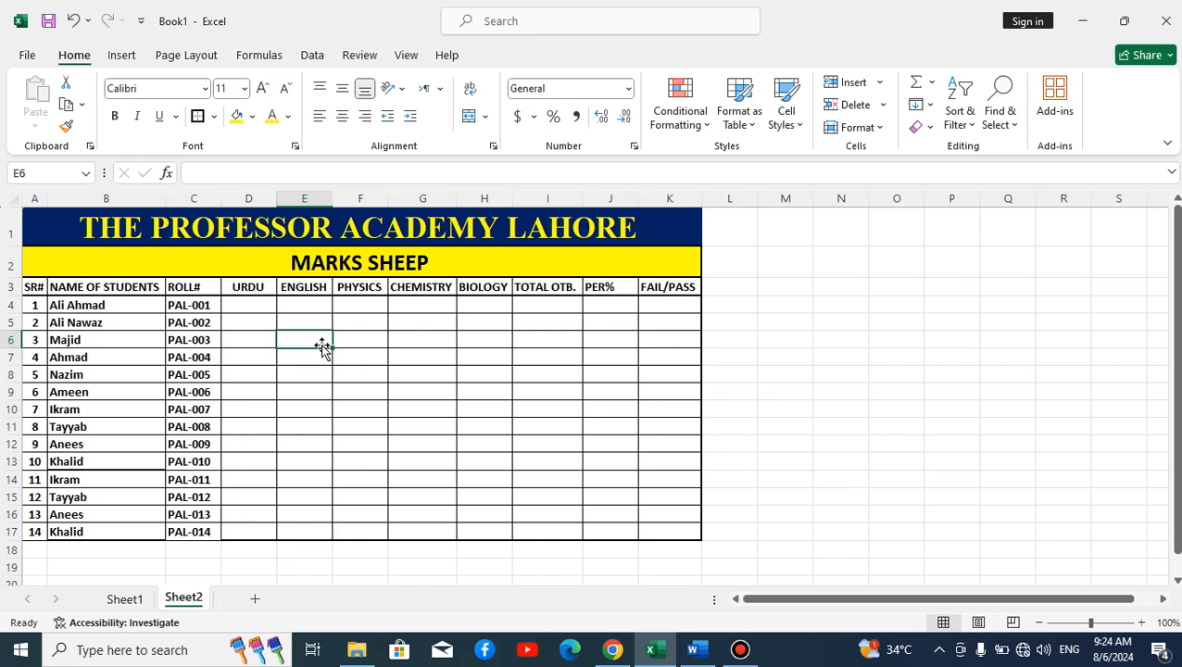
Step: Fill D4:H17 at once with =RANDBETWEEN(33,99), correcting the mistyped upper limit 39 to 99
drag(245, 311, 481, 529)
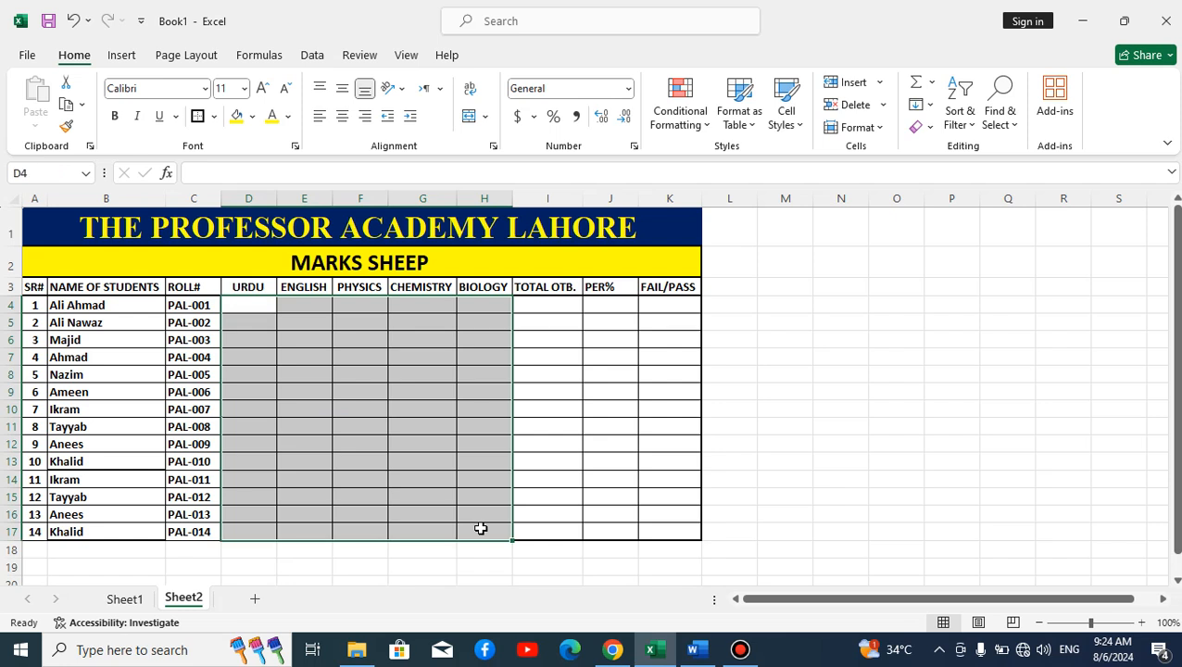
text(=)
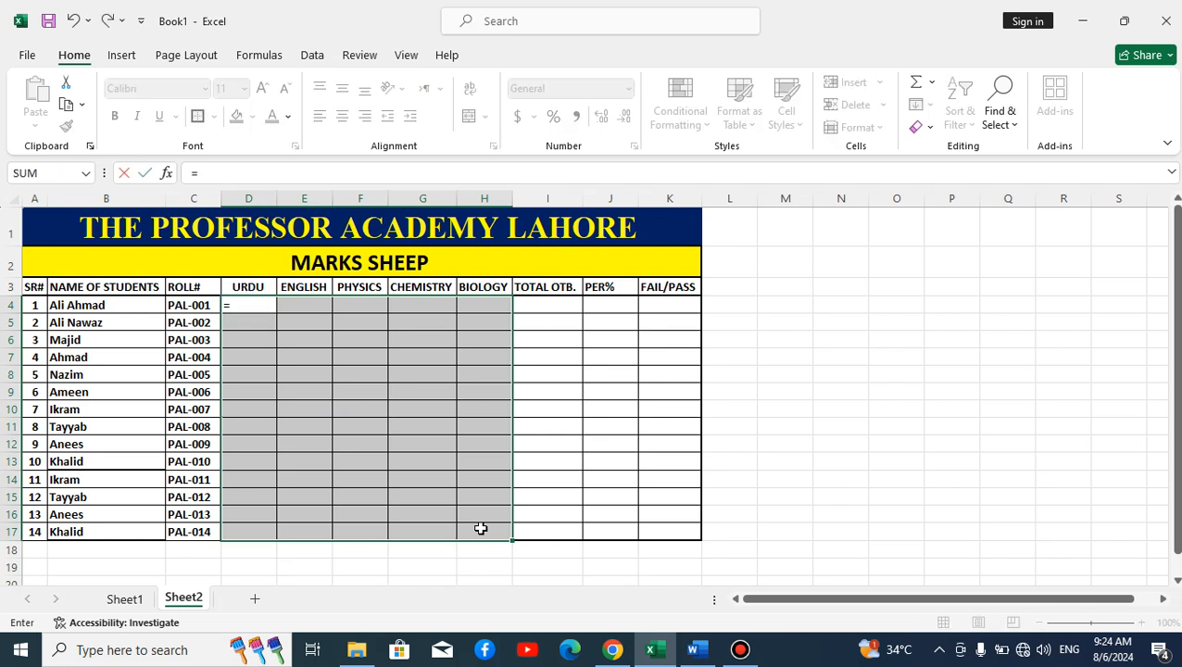
text(RANDB)
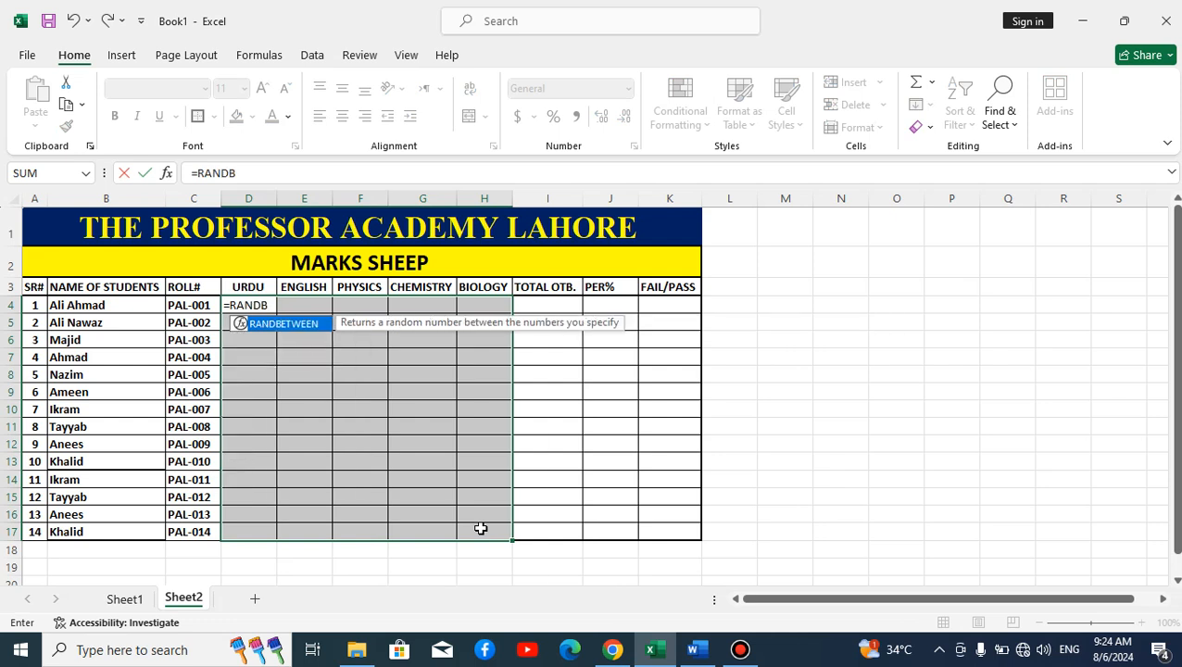
text(ETWEEN()
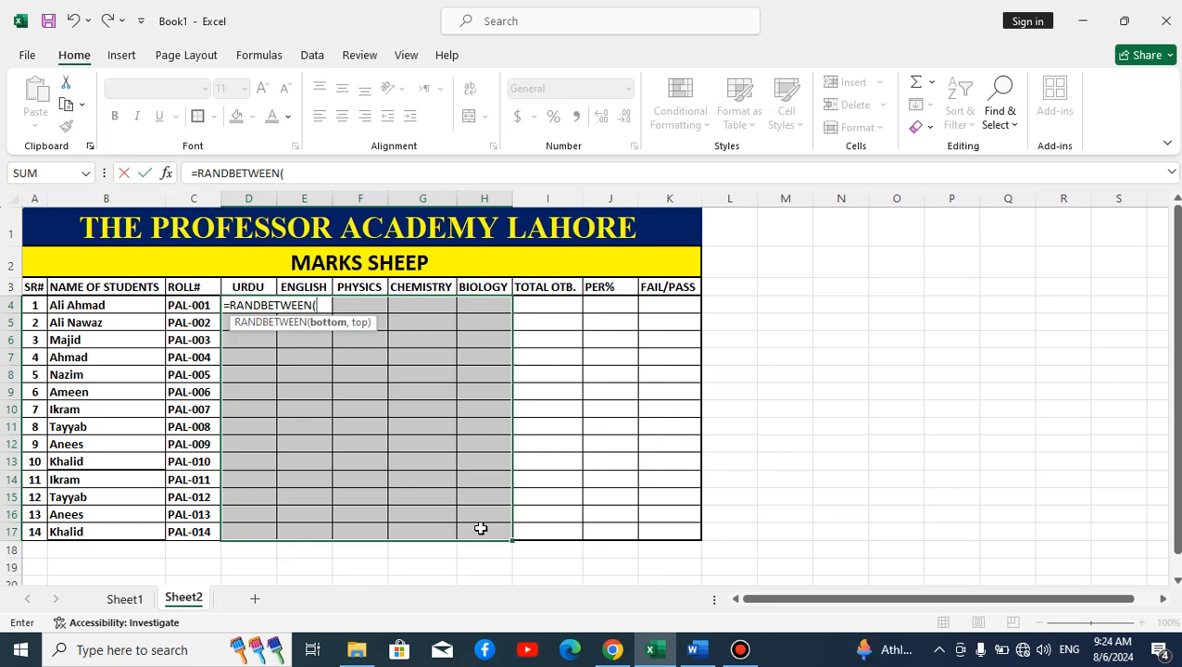
text(33,)
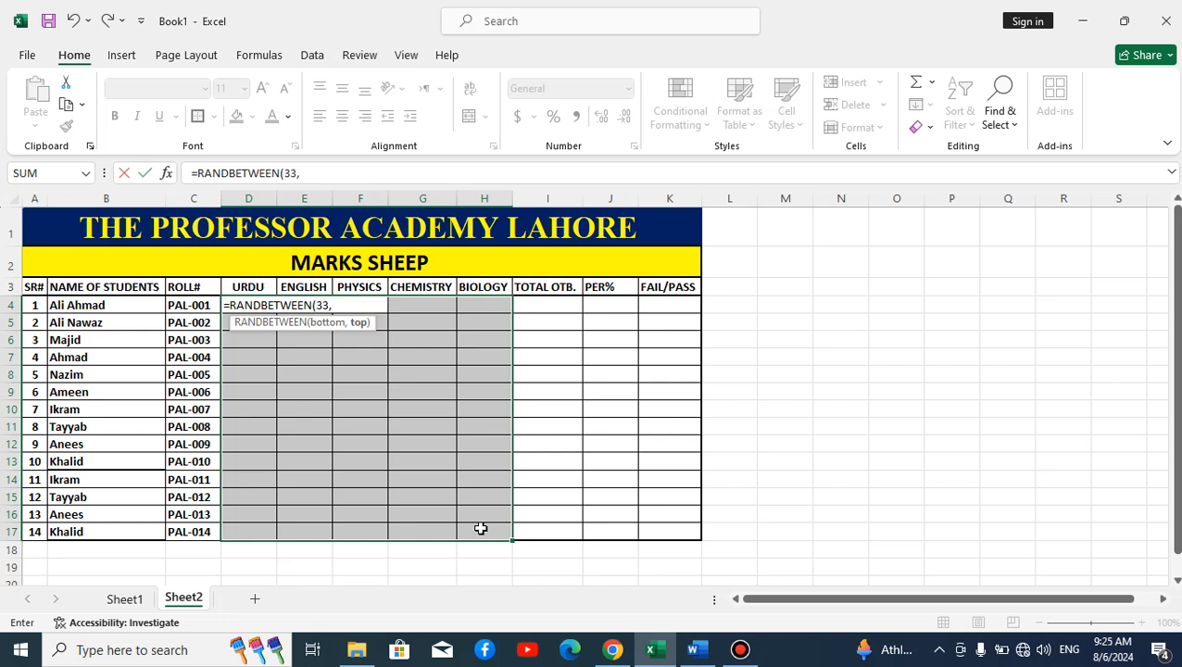
text(99))
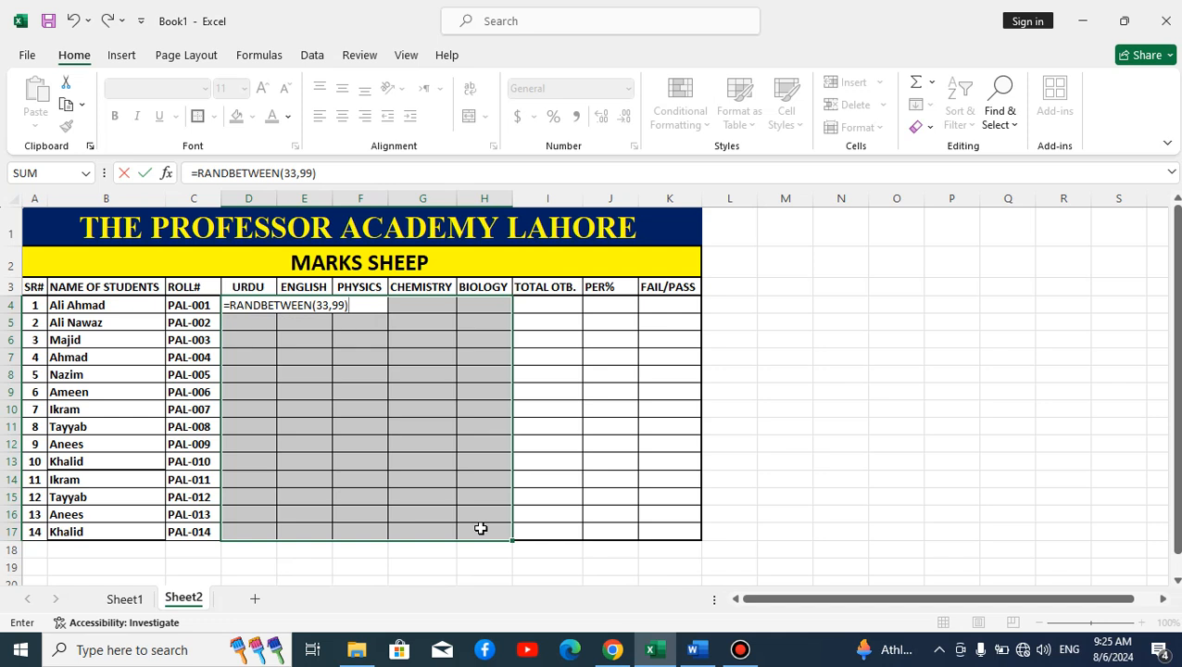
key(ctrl+Return)
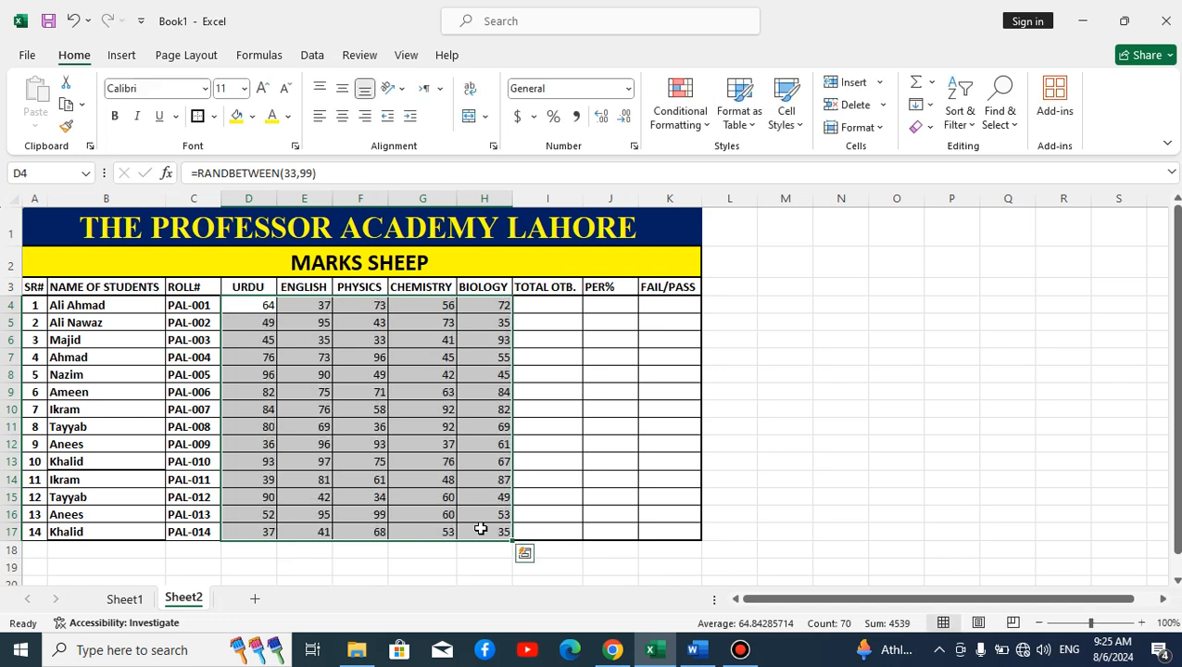
Step: Centre the subject marks both horizontally and vertically in their cells
click(342, 117)
click(342, 88)
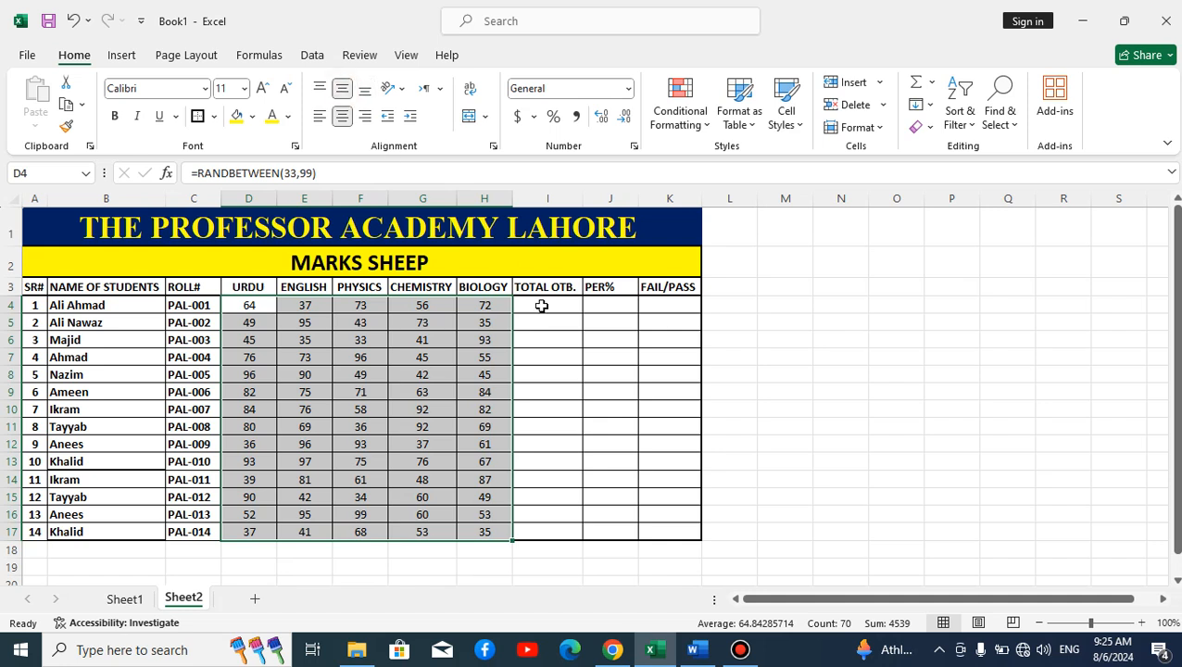
click(542, 305)
click(560, 350)
click(549, 311)
text(J)
key(Return)
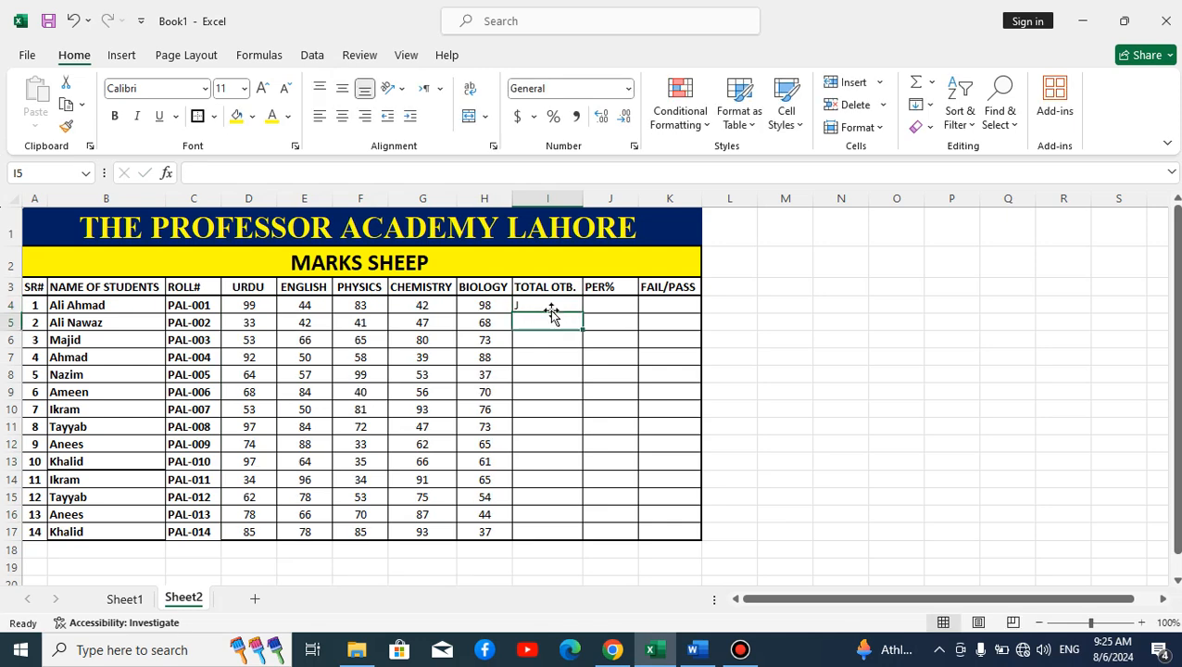
text(J)
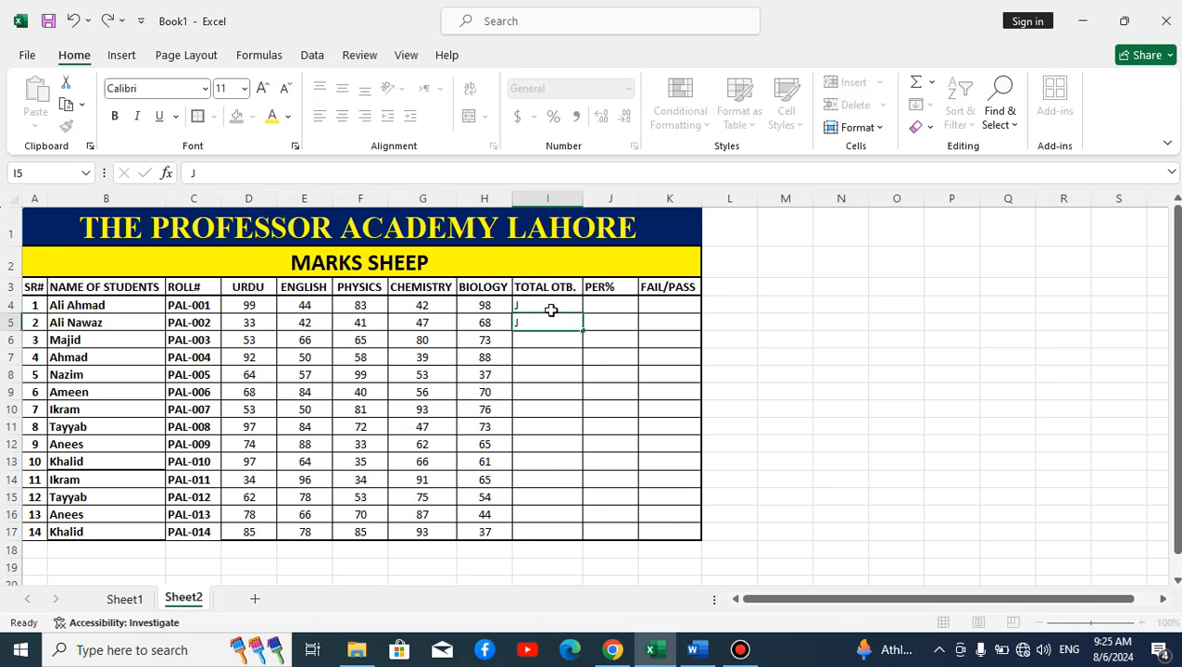
key(Return)
Step: Clear the stray 'J' entries from the first two totals and copy the D4:H17 marks
click(551, 310)
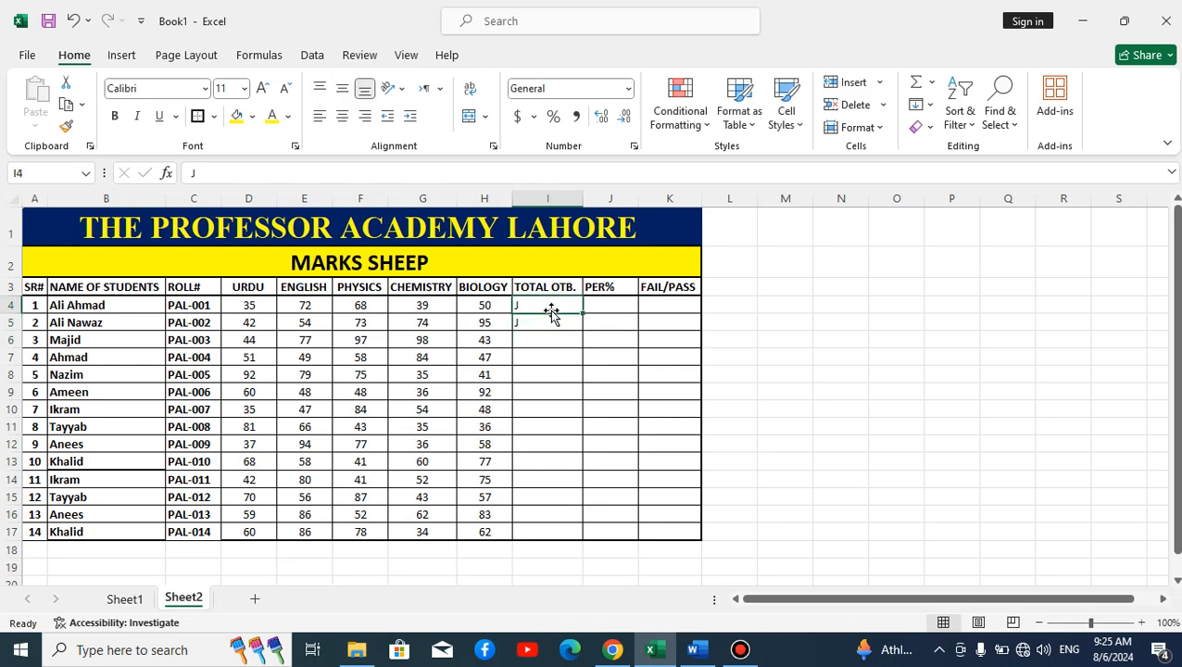
key(Delete)
key(Down)
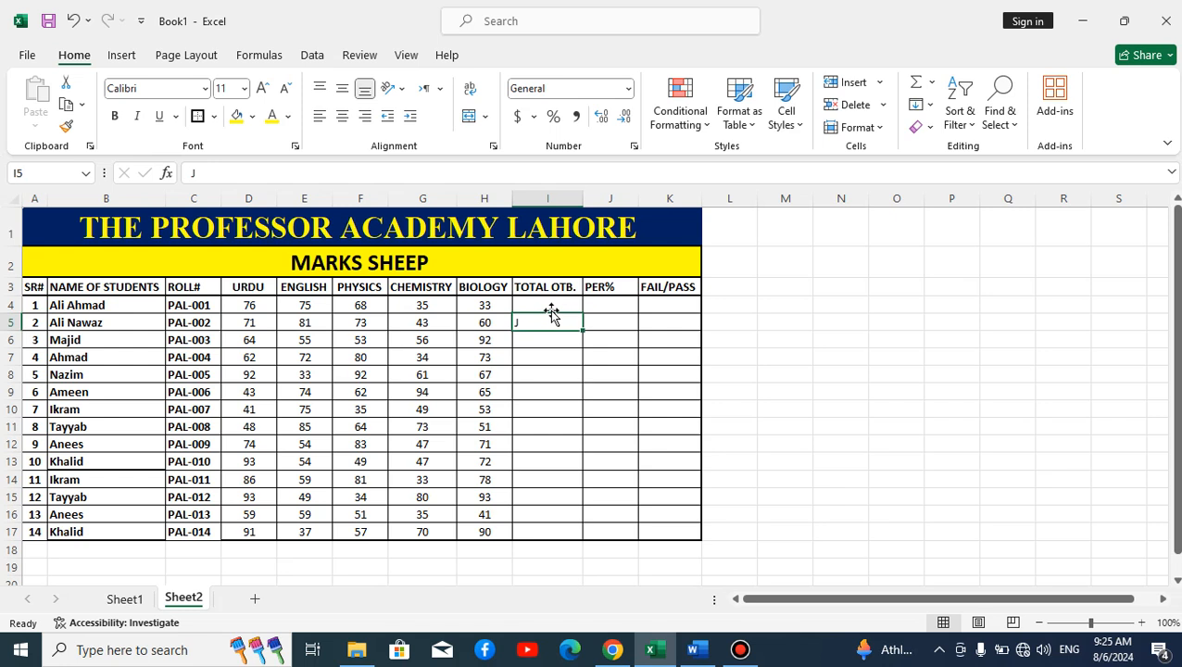
key(Delete)
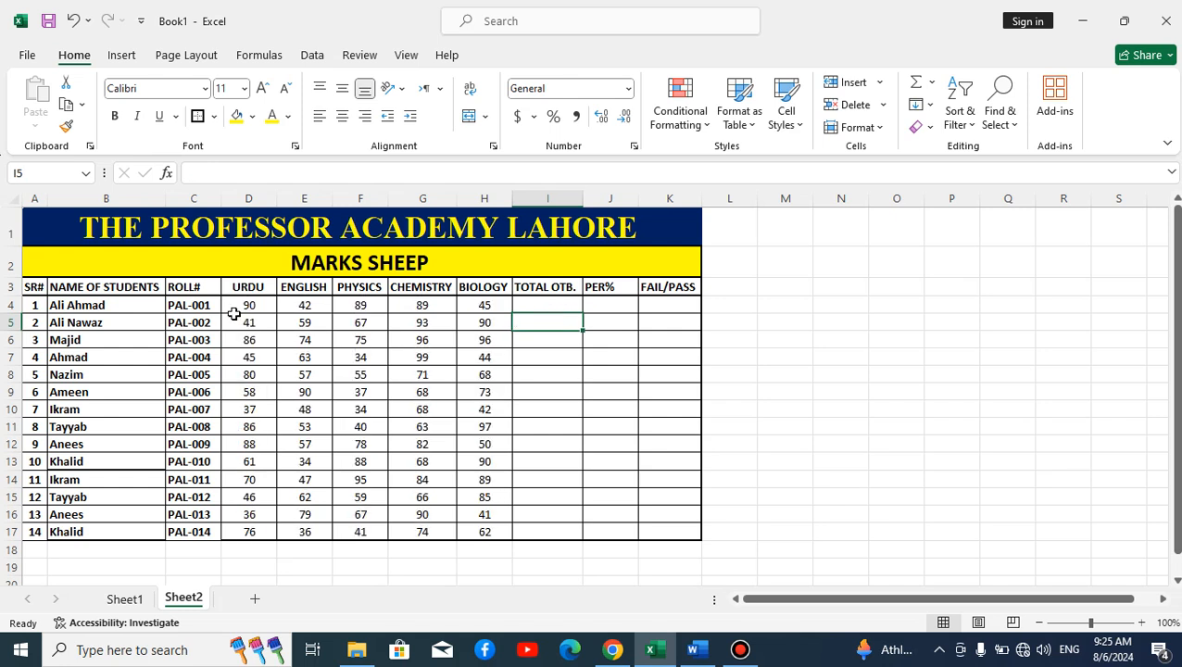
drag(246, 306, 486, 528)
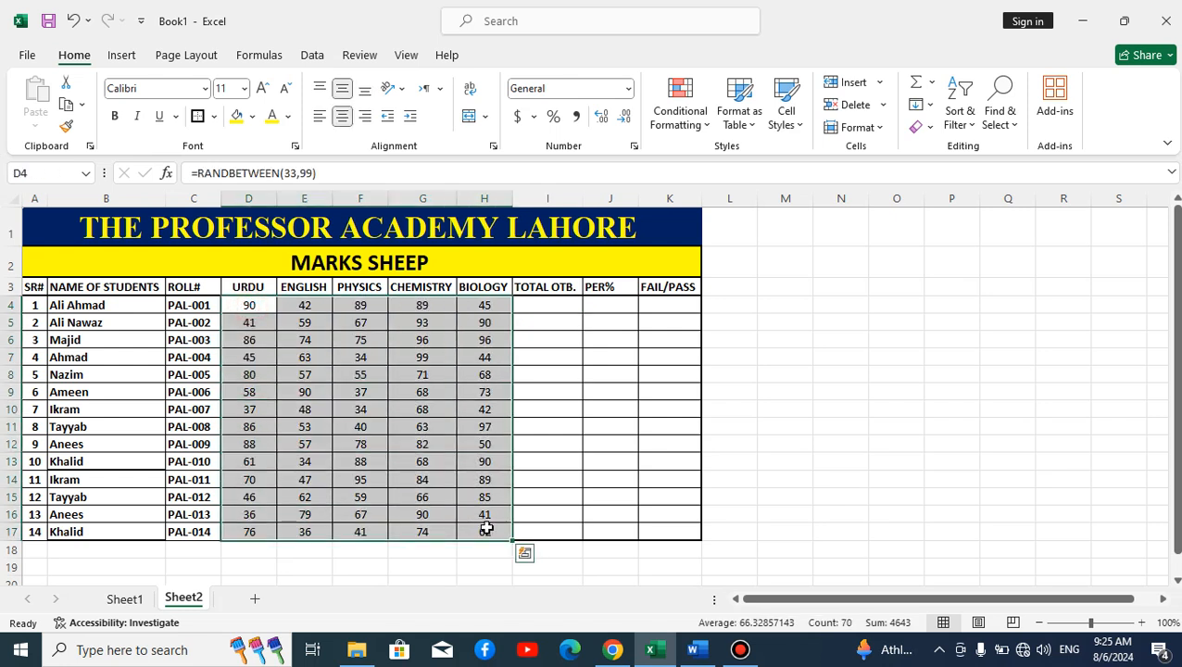
key(ctrl+c)
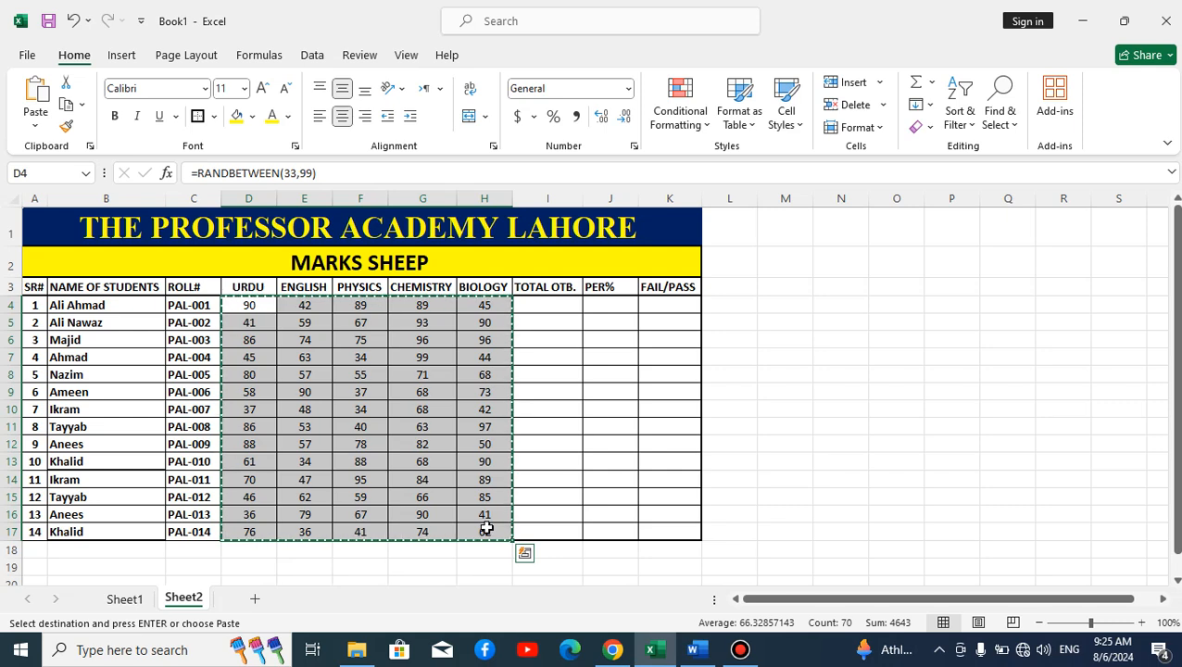
Step: Paste the copied marks back as values only, replacing the RANDBETWEEN formulas
key(ctrl+alt+v)
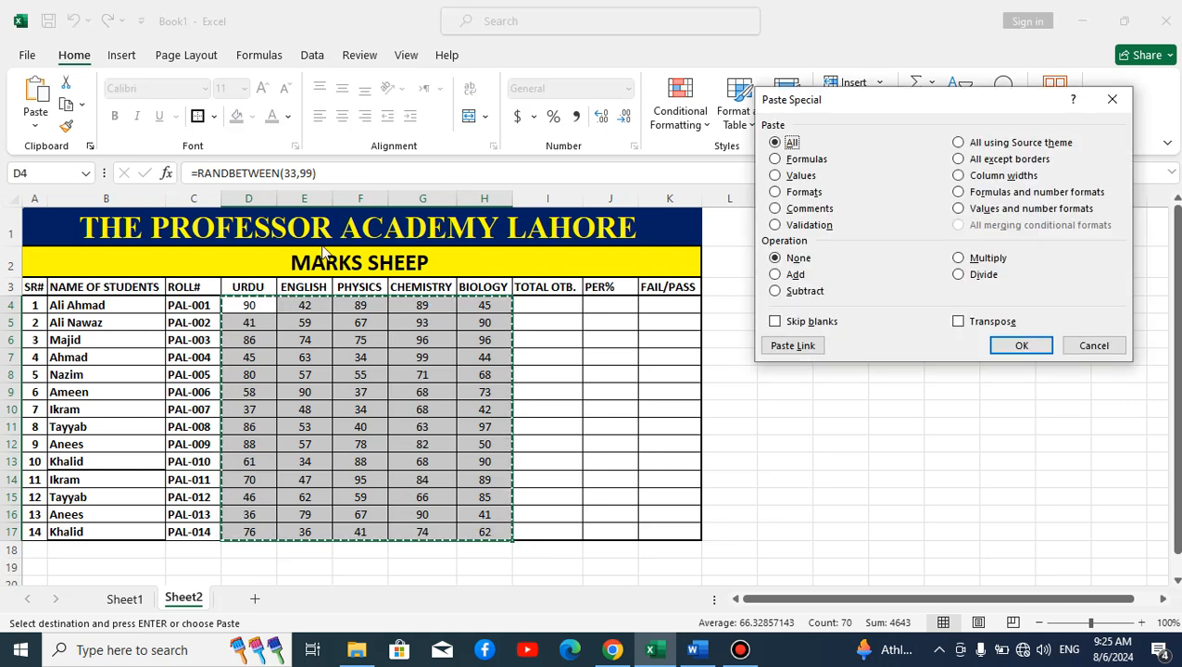
drag(809, 99, 414, 211)
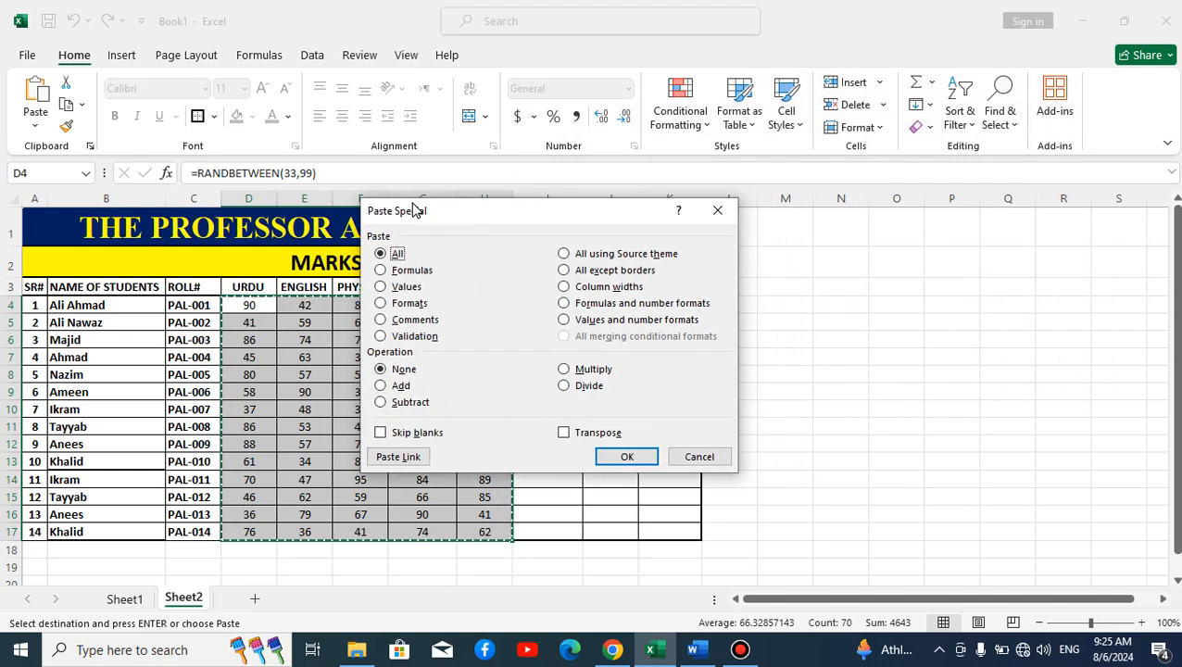
drag(486, 221, 819, 250)
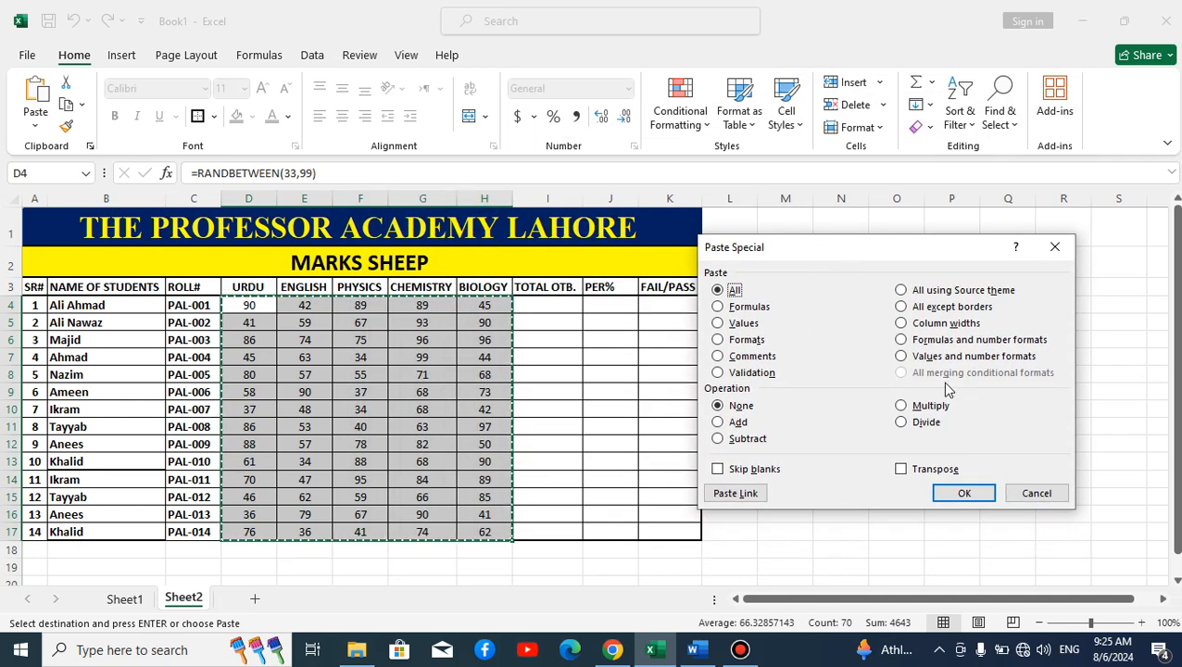
click(728, 324)
click(959, 493)
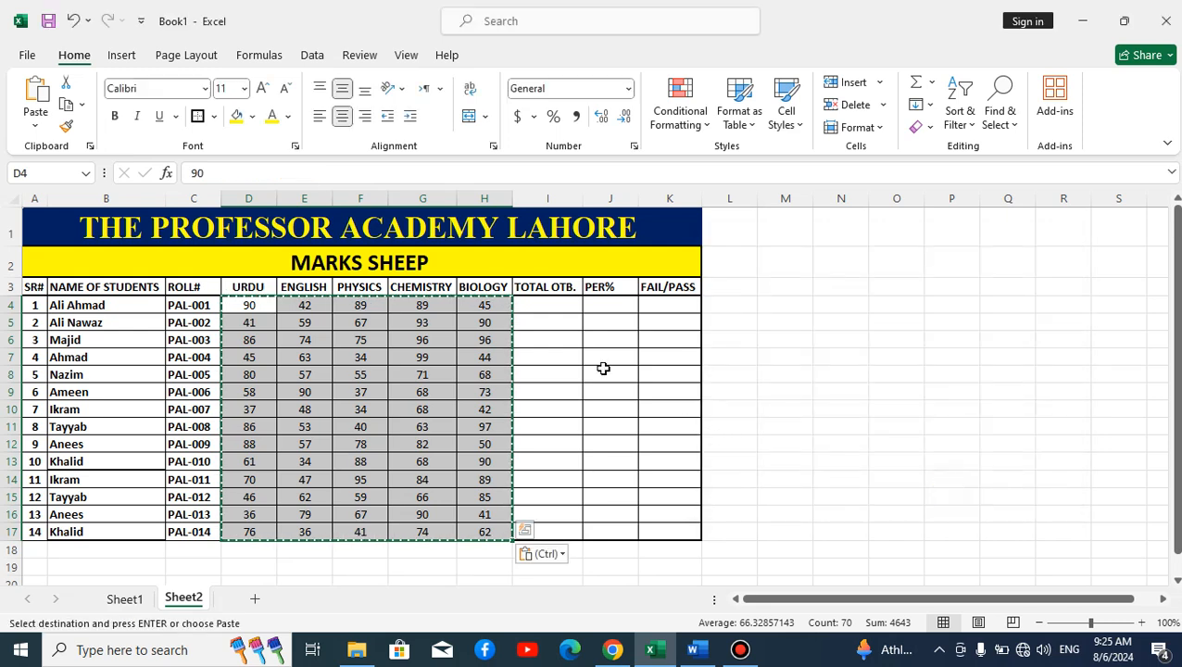
Step: Clear the accidental 'U' entry from I4, leaving the first total cell empty
click(603, 368)
click(556, 308)
text(U)
key(Return)
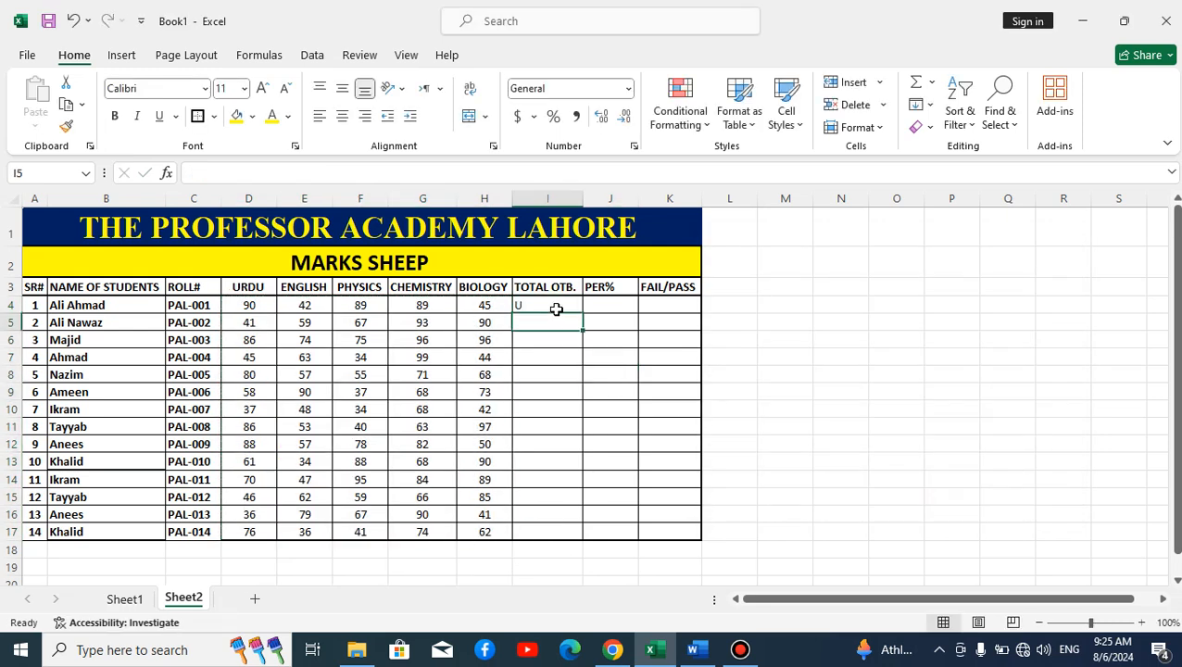
click(557, 308)
key(Delete)
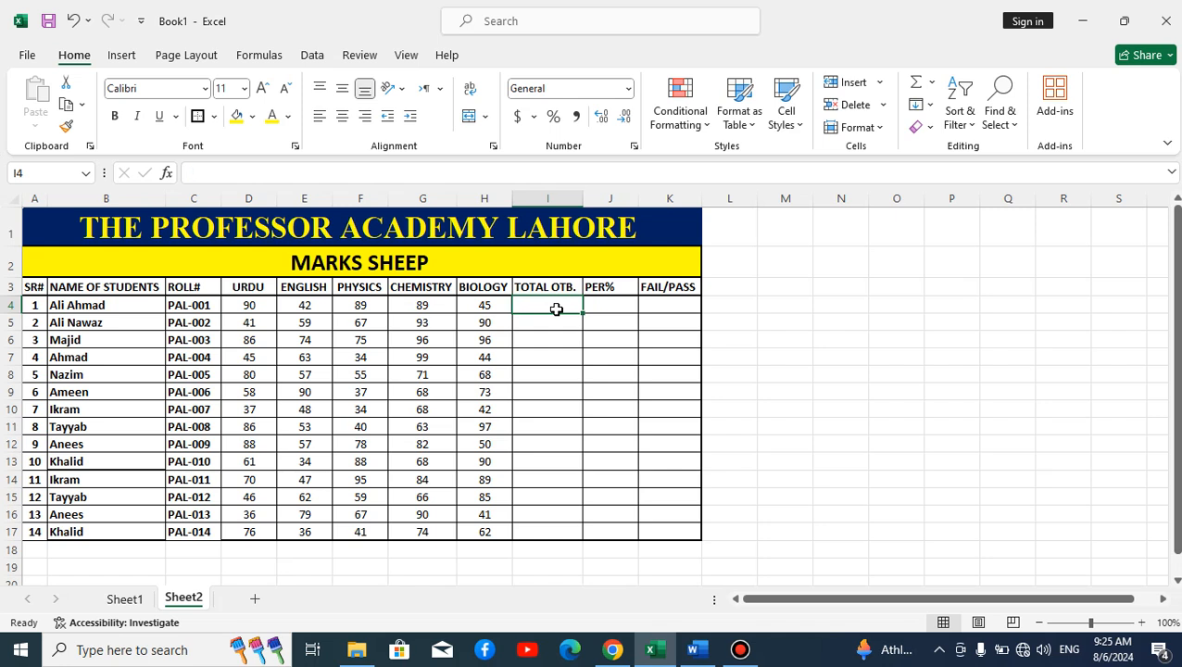
click(559, 359)
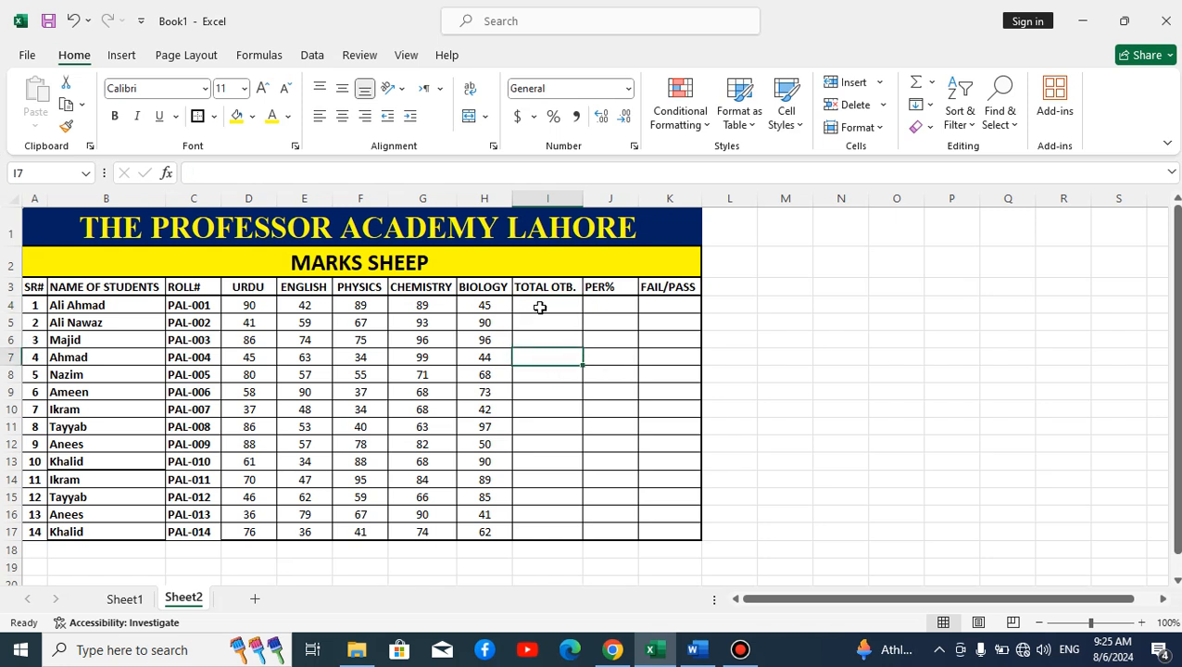
click(574, 307)
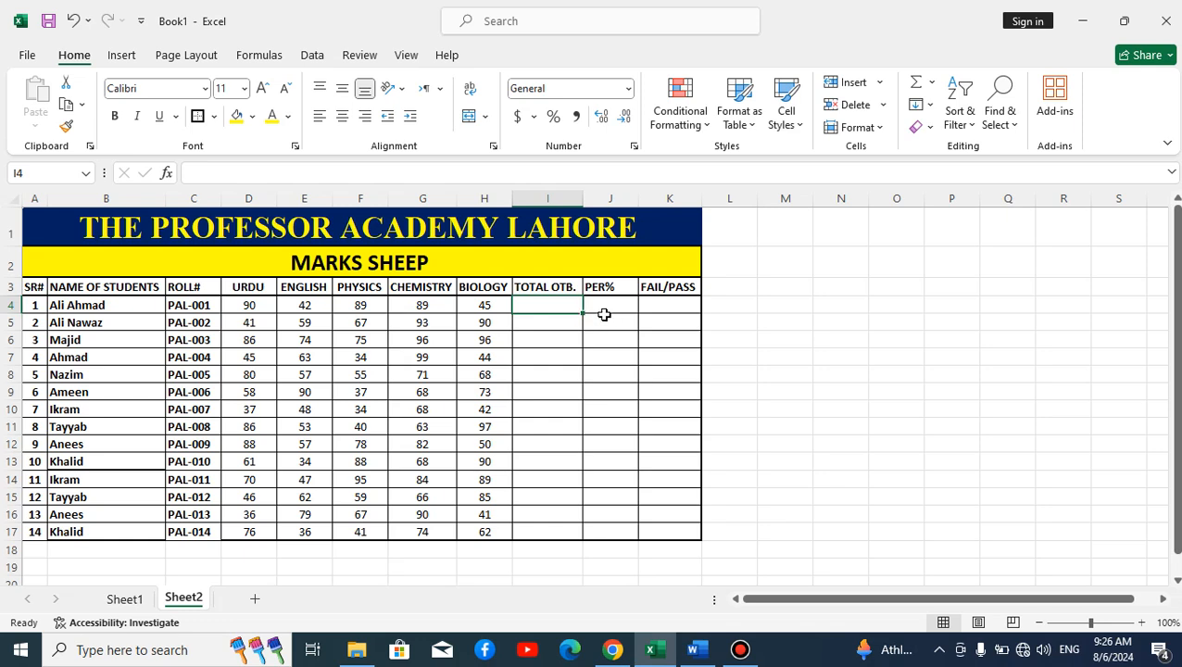
Step: Enter =SUM(D4:H4) in I4, centre it, and fill it down for every student
text(=SUM)
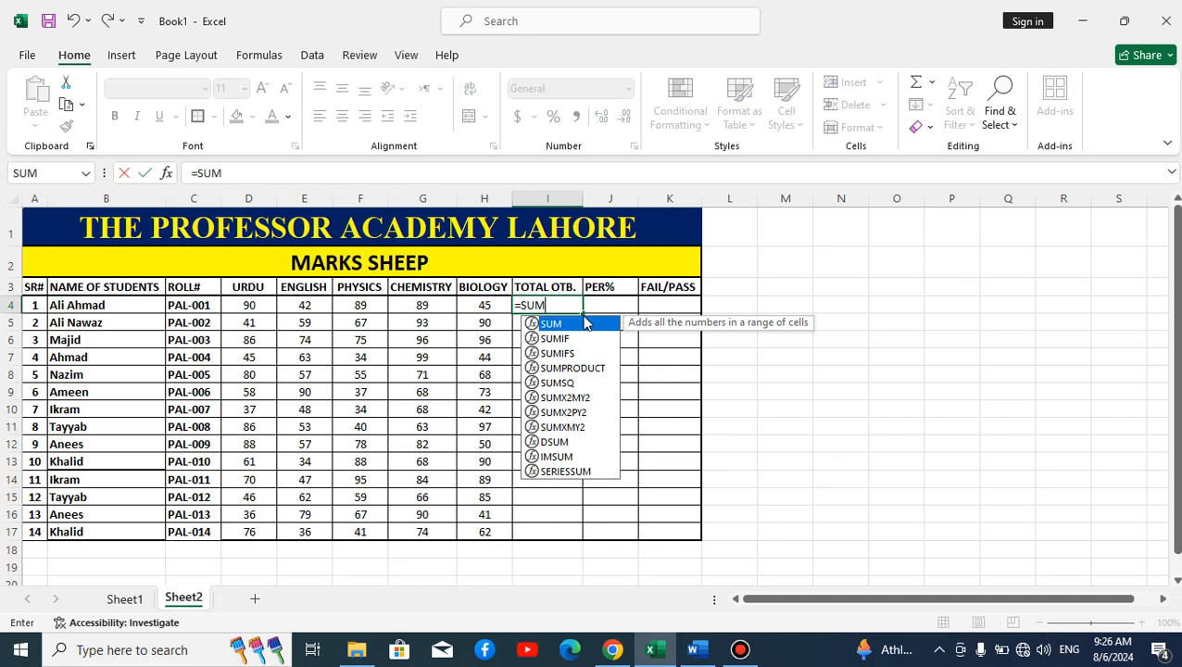
double_click(584, 323)
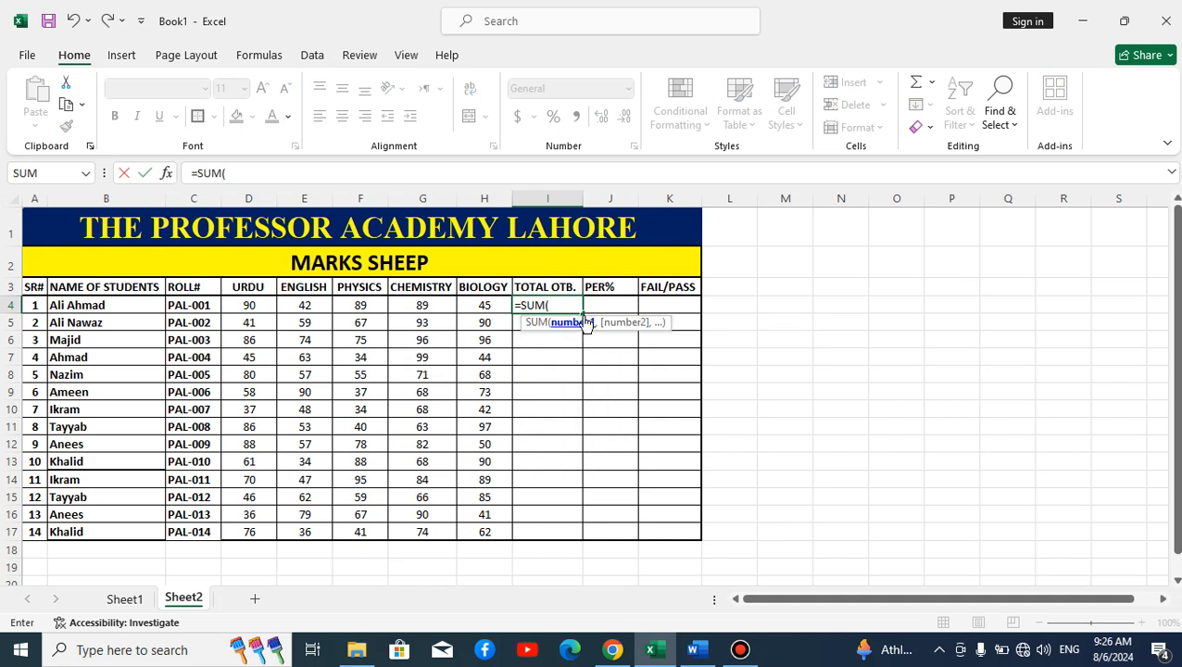
drag(239, 306, 472, 306)
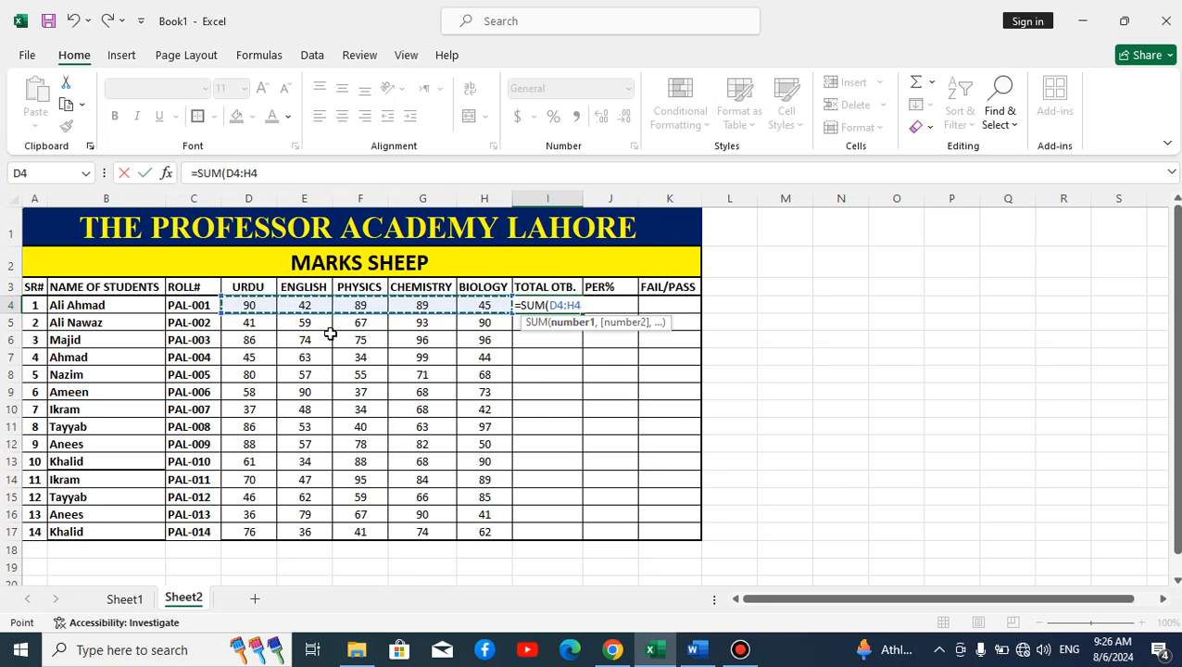
text())
key(Return)
click(556, 306)
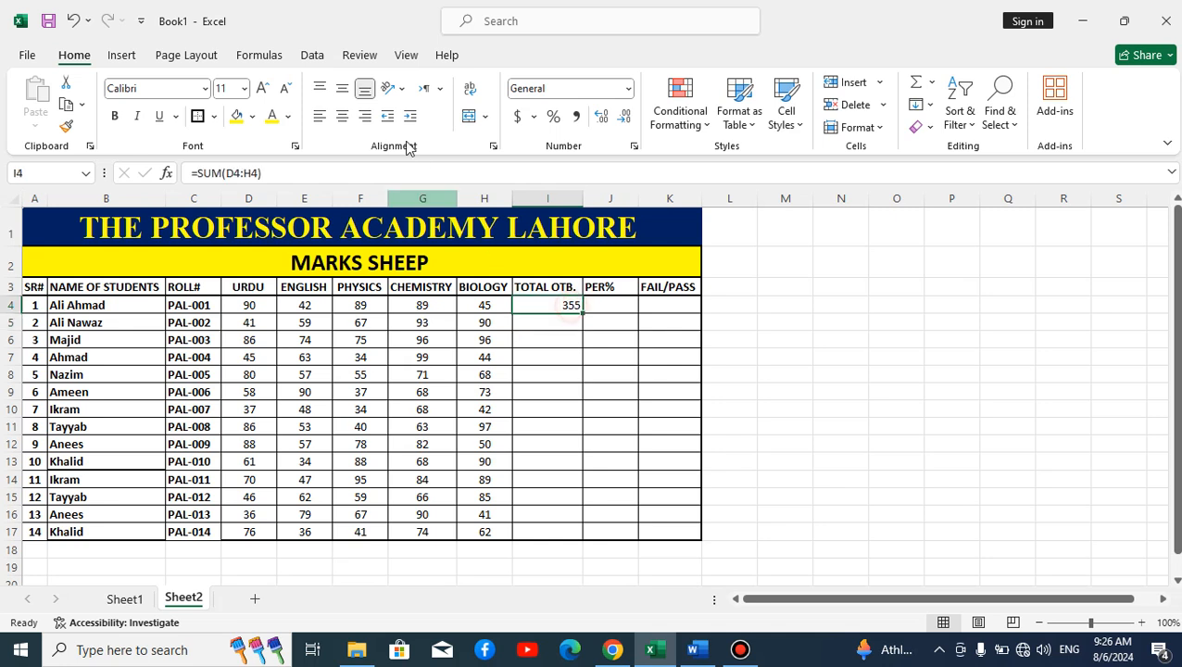
click(342, 116)
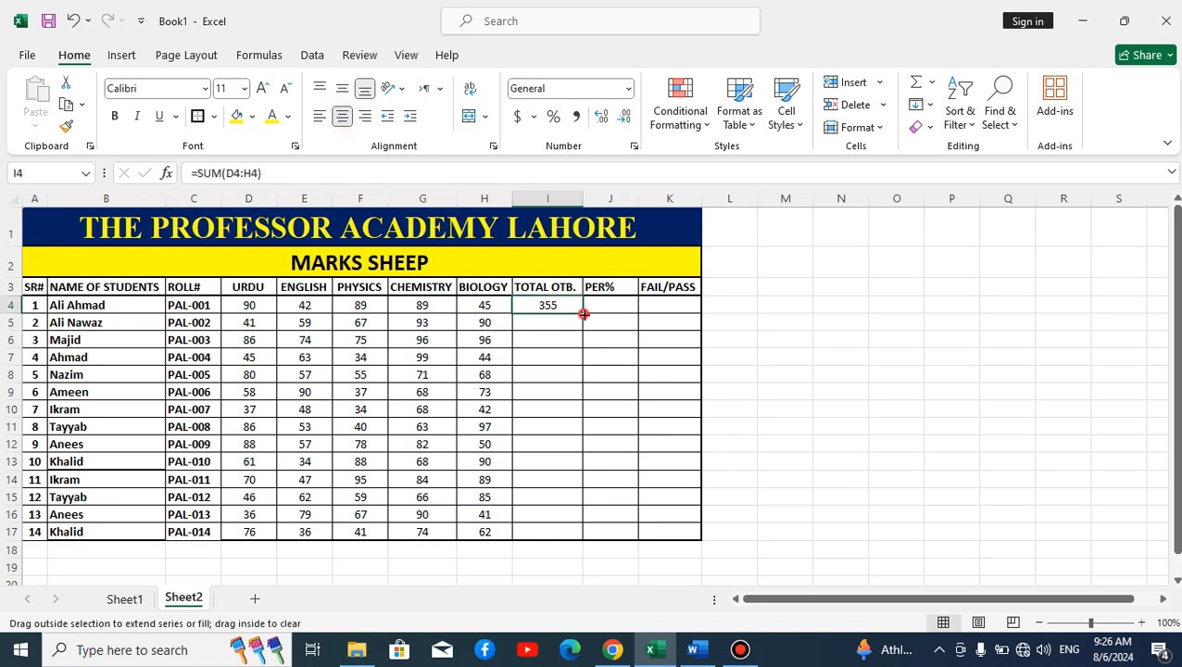
double_click(584, 314)
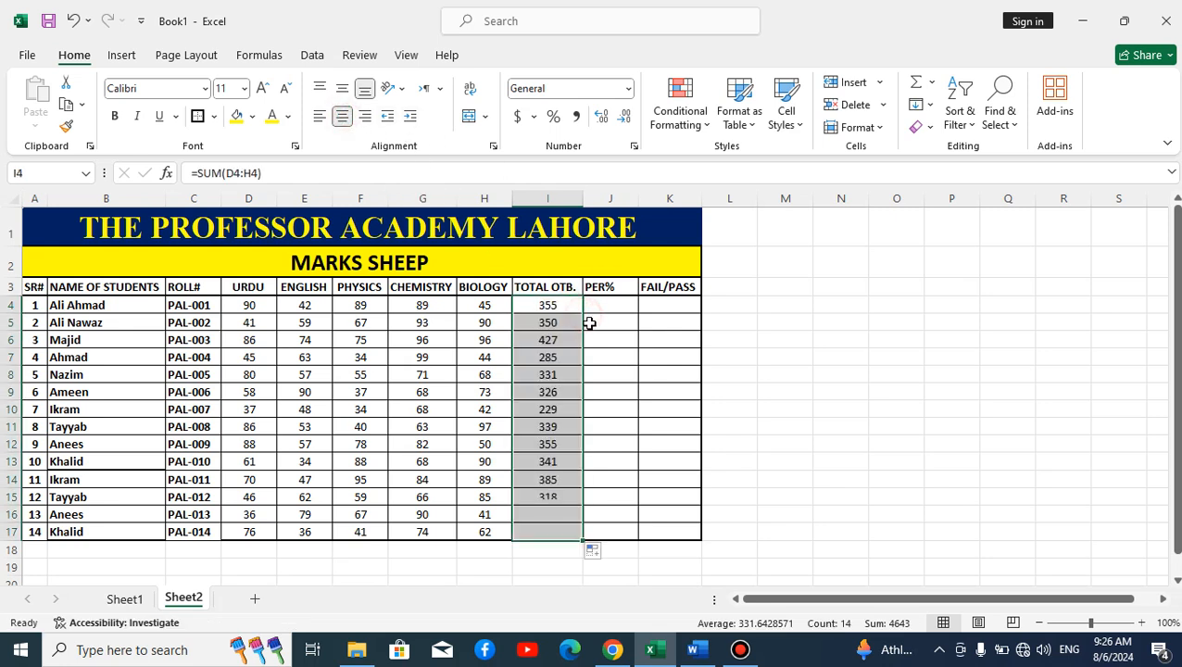
Step: Make the marks and totals in D4:I17 bold
click(252, 307)
drag(444, 341, 544, 531)
click(114, 116)
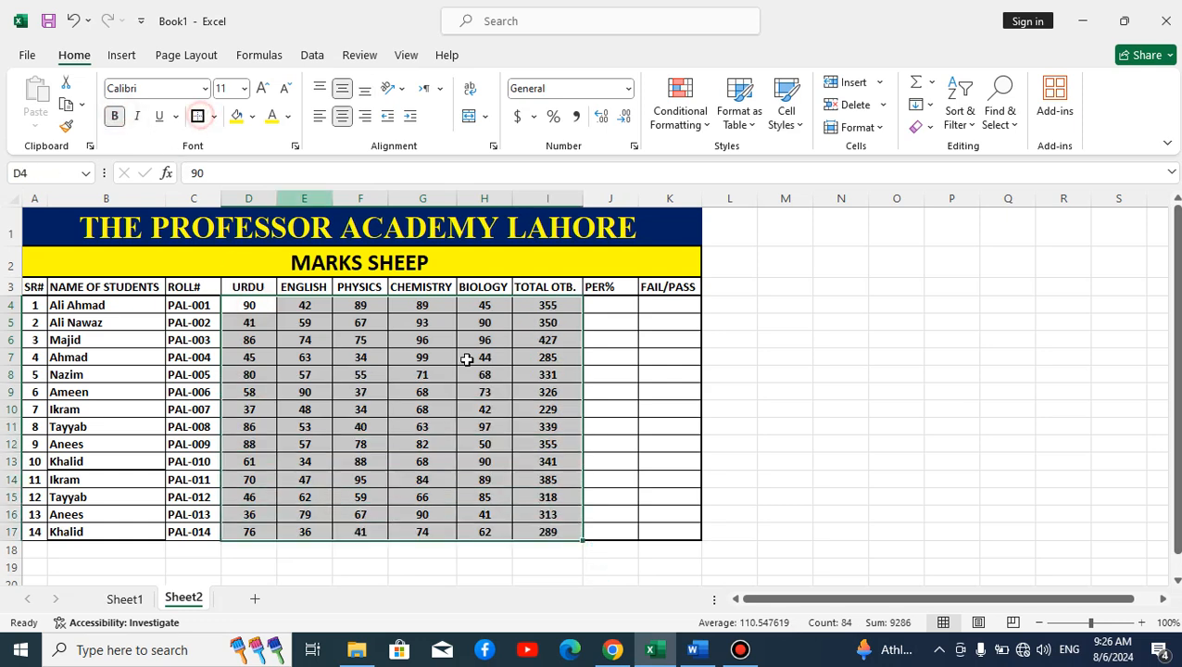
click(510, 409)
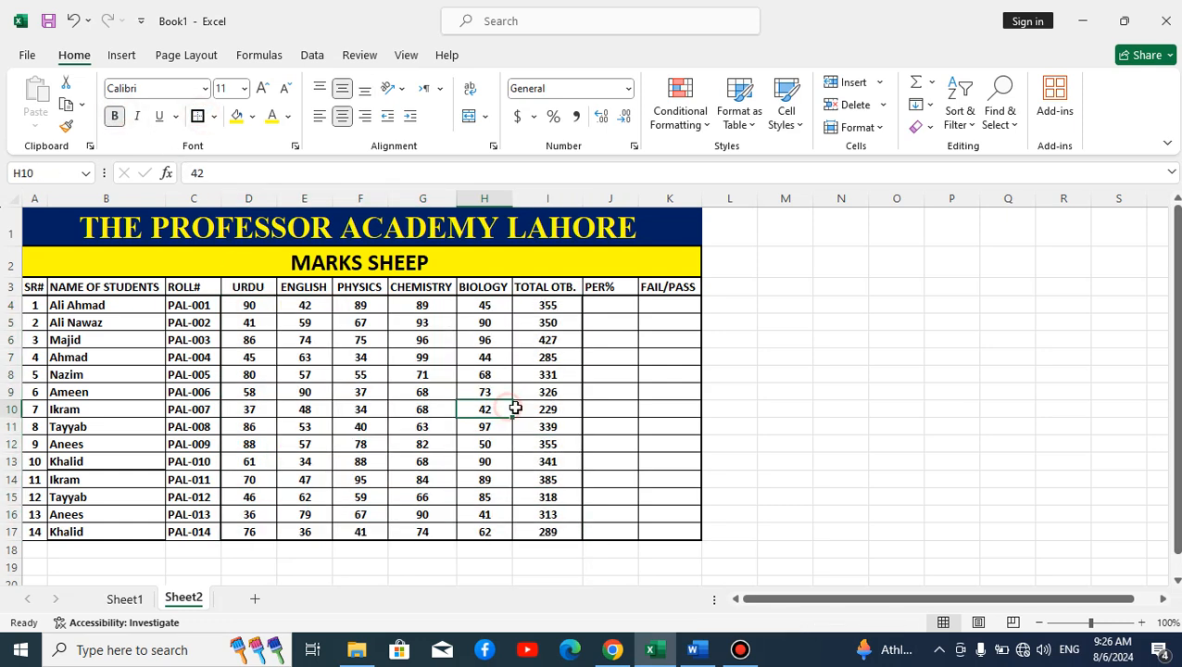
click(608, 308)
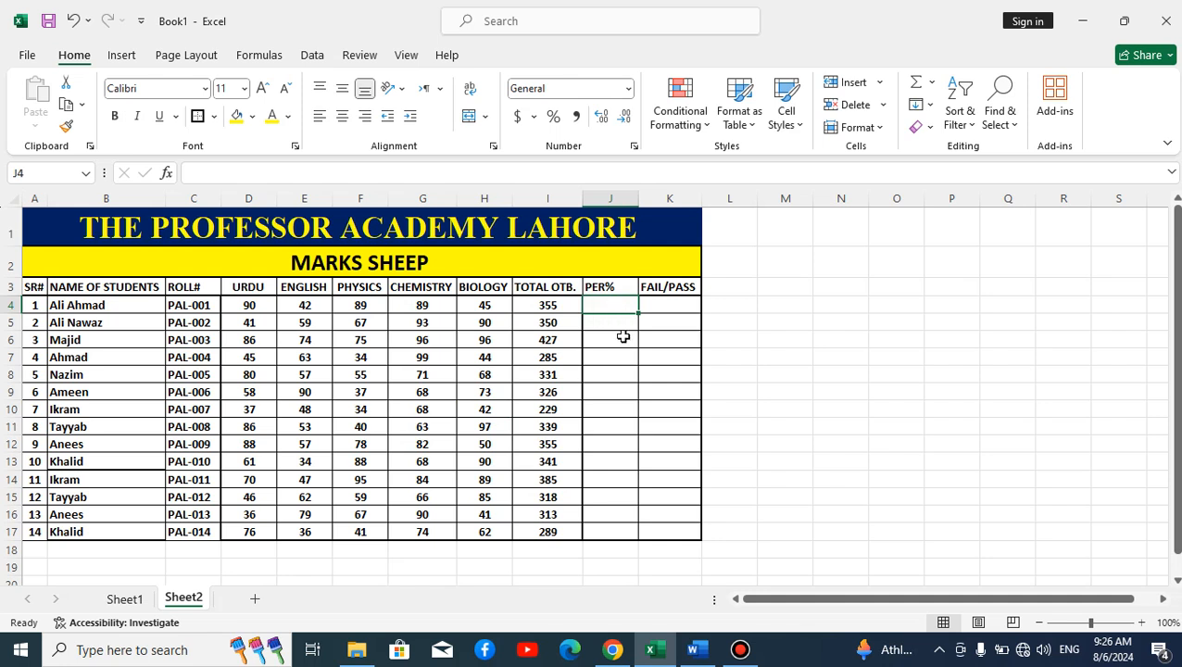
Step: Enter =I4/500 in J4 with Percent Style, fill it down, and centre the PER% column
click(598, 305)
text(=)
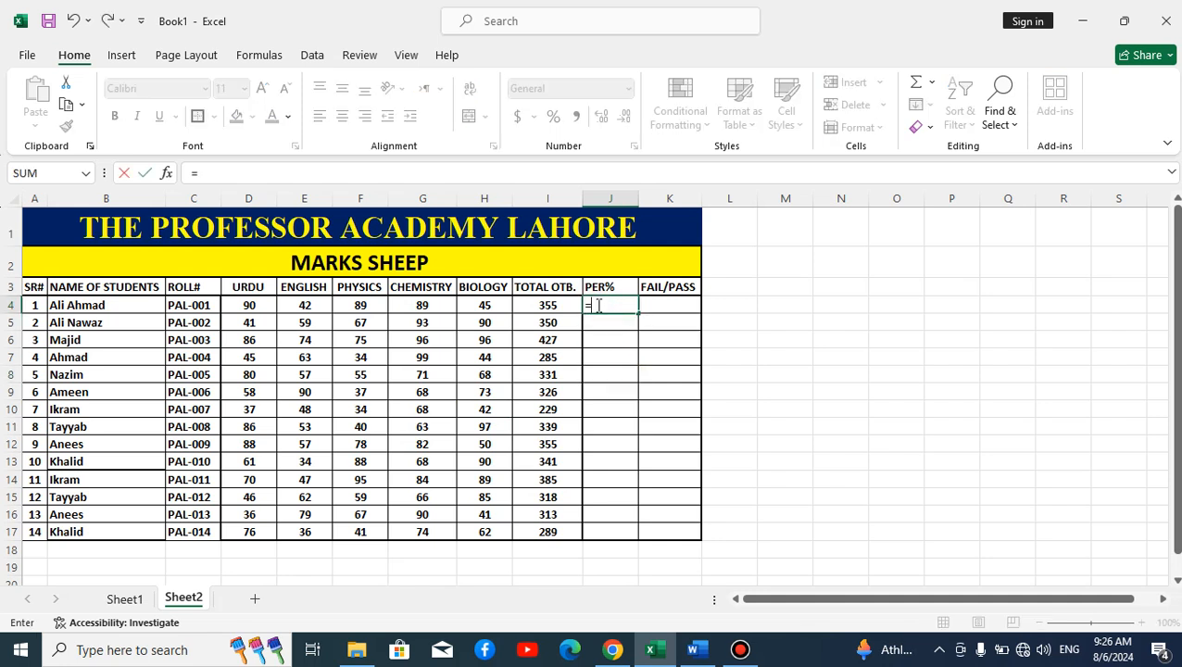
click(543, 308)
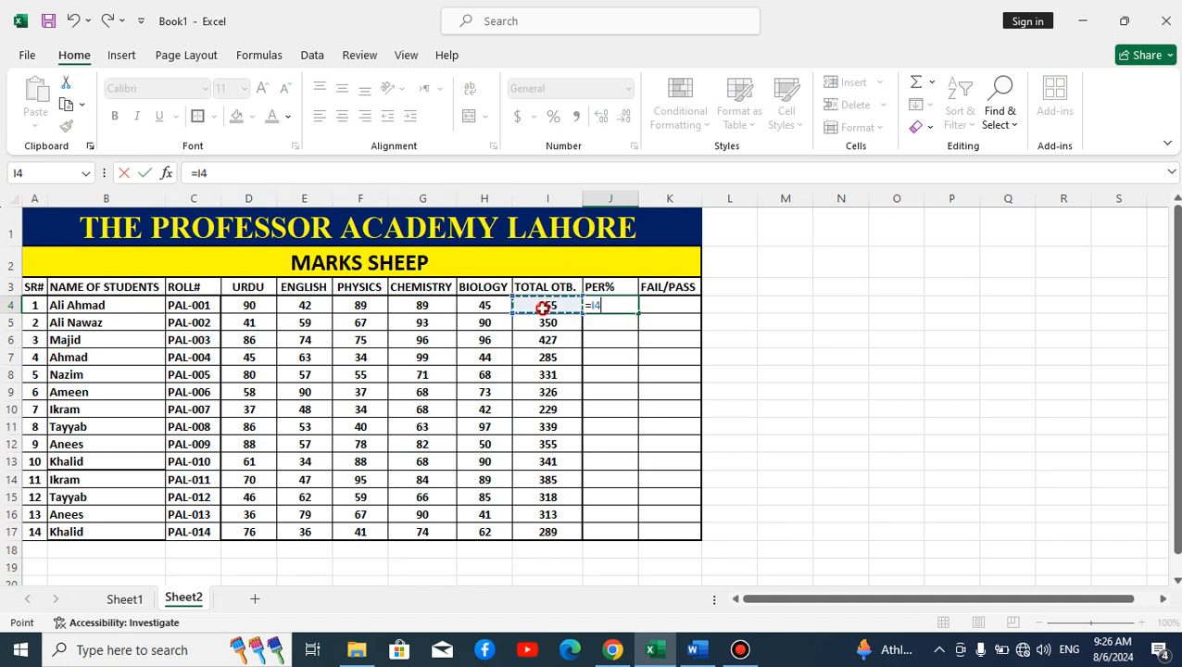
text(/)
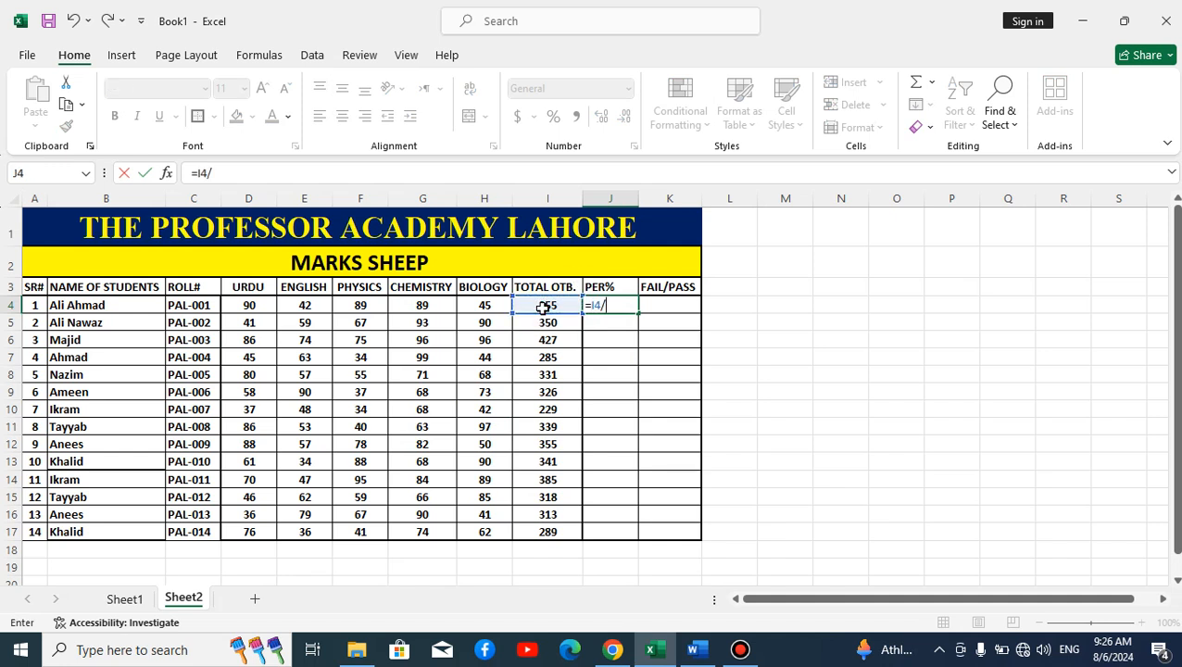
text(500)
key(Return)
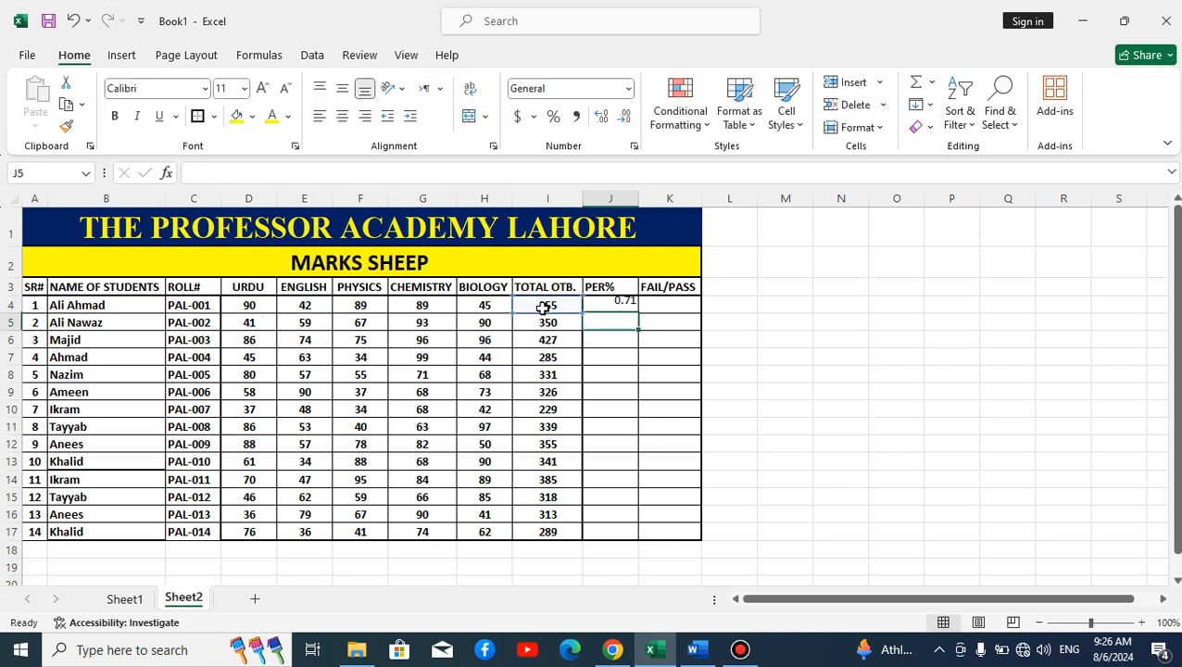
click(614, 292)
click(614, 305)
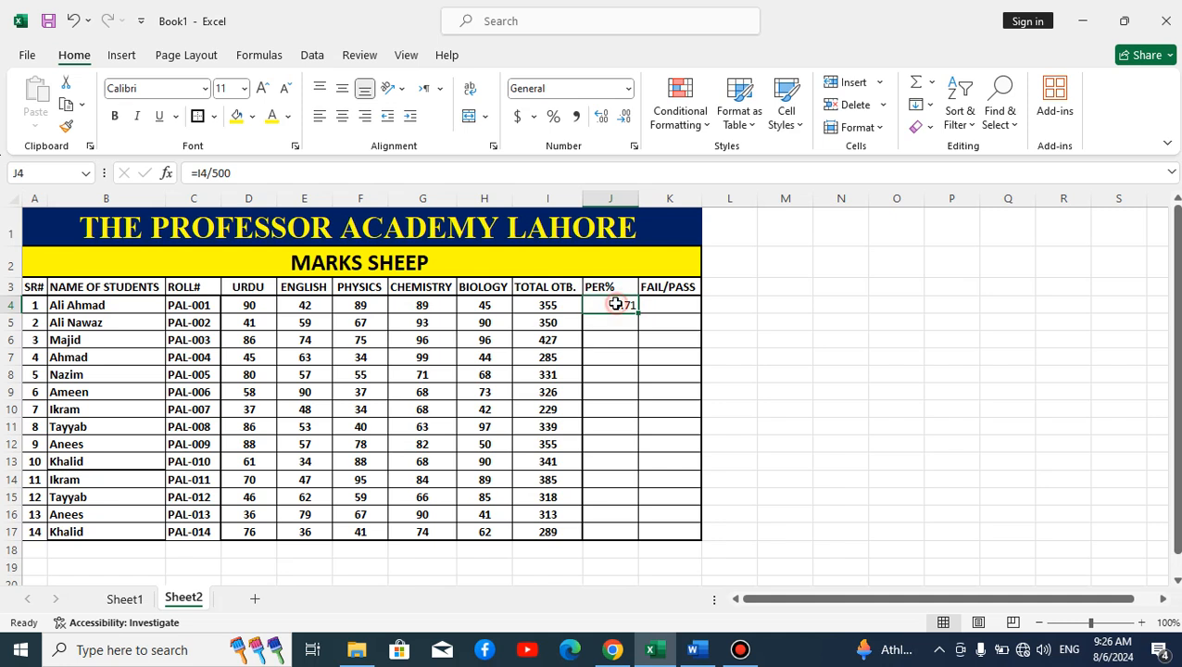
click(553, 118)
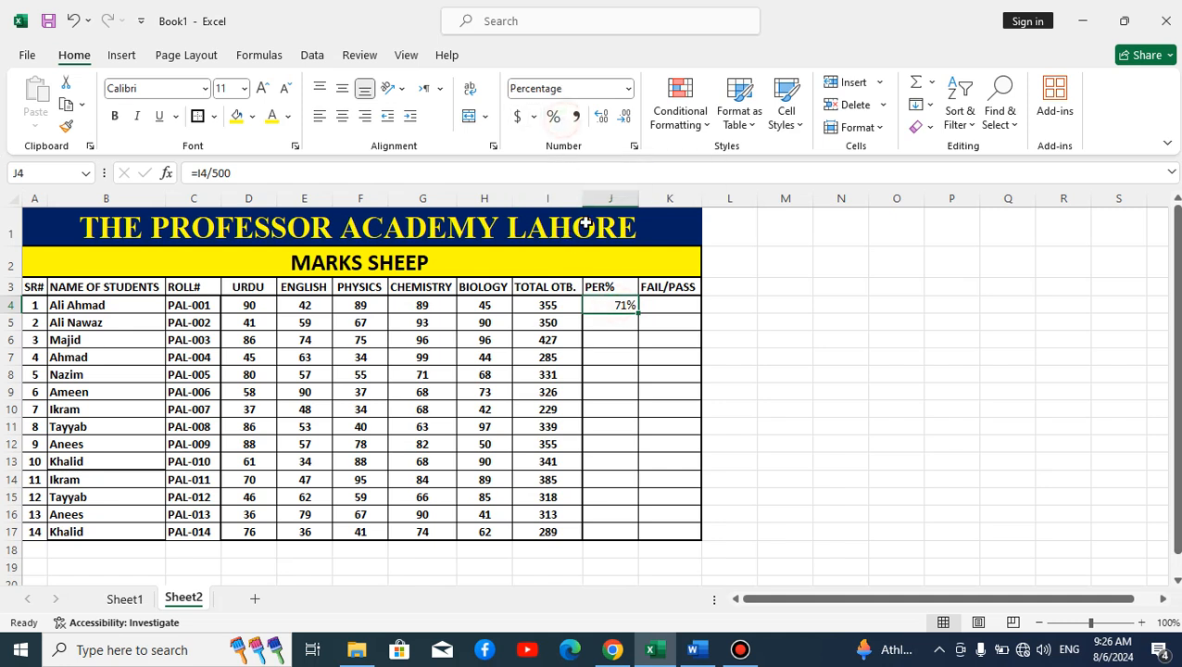
double_click(639, 315)
click(342, 115)
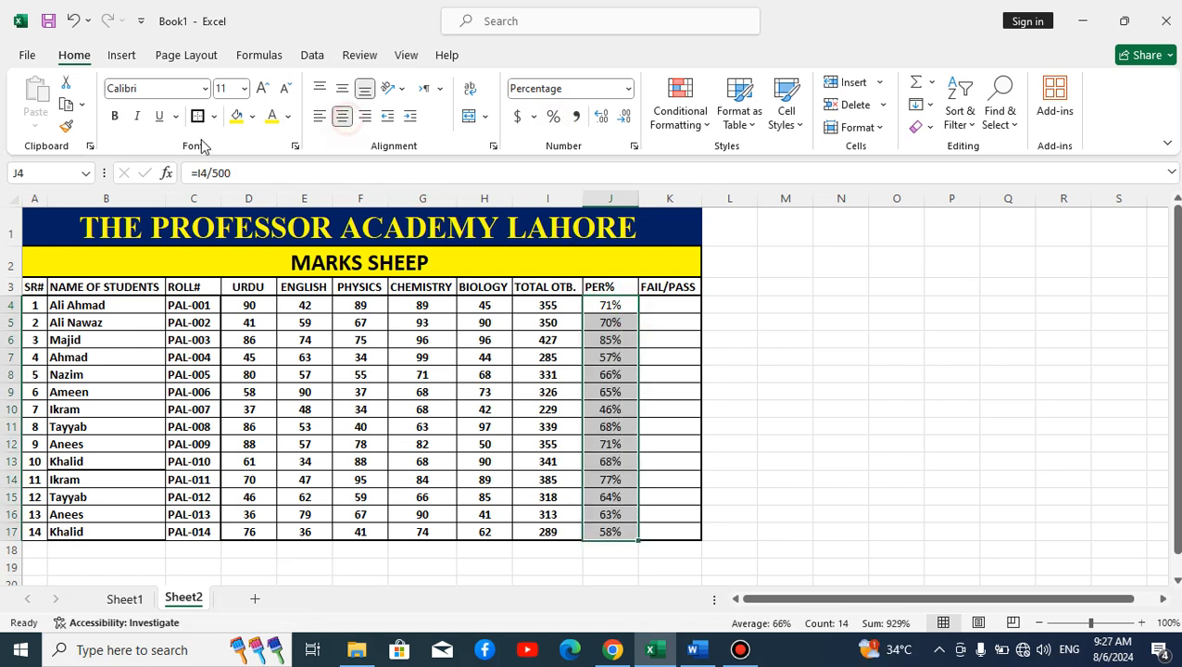
click(645, 300)
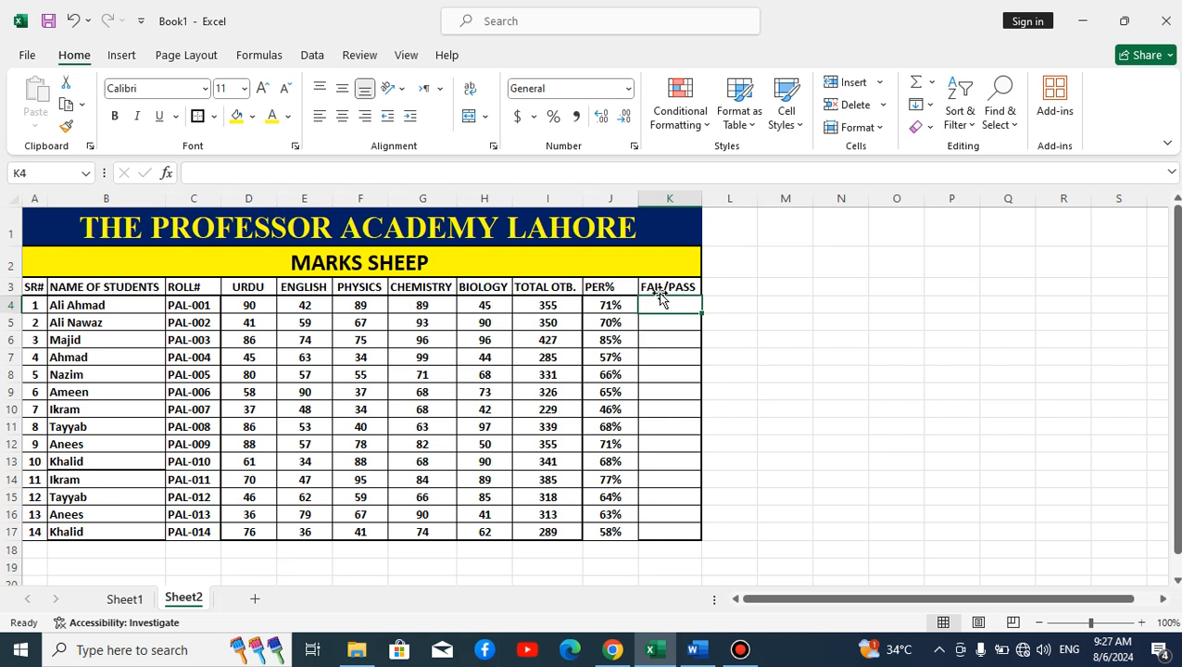
Step: Enter =IF(J4>40%,"PASS","FAIL") in K4
click(664, 322)
click(673, 293)
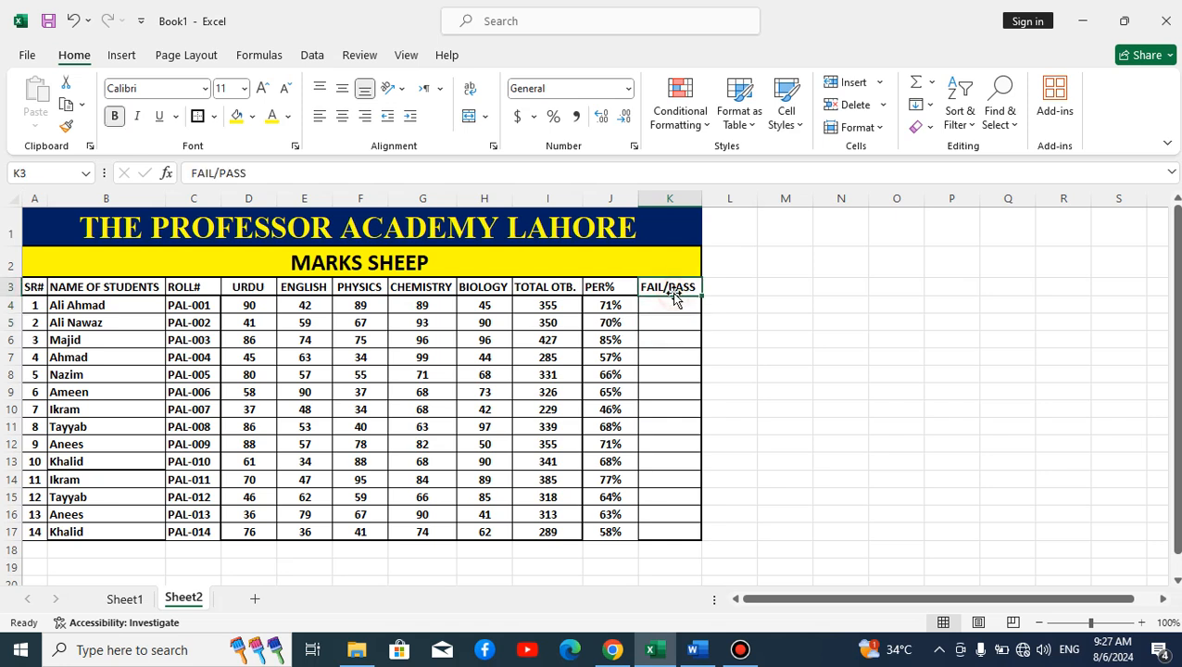
click(663, 305)
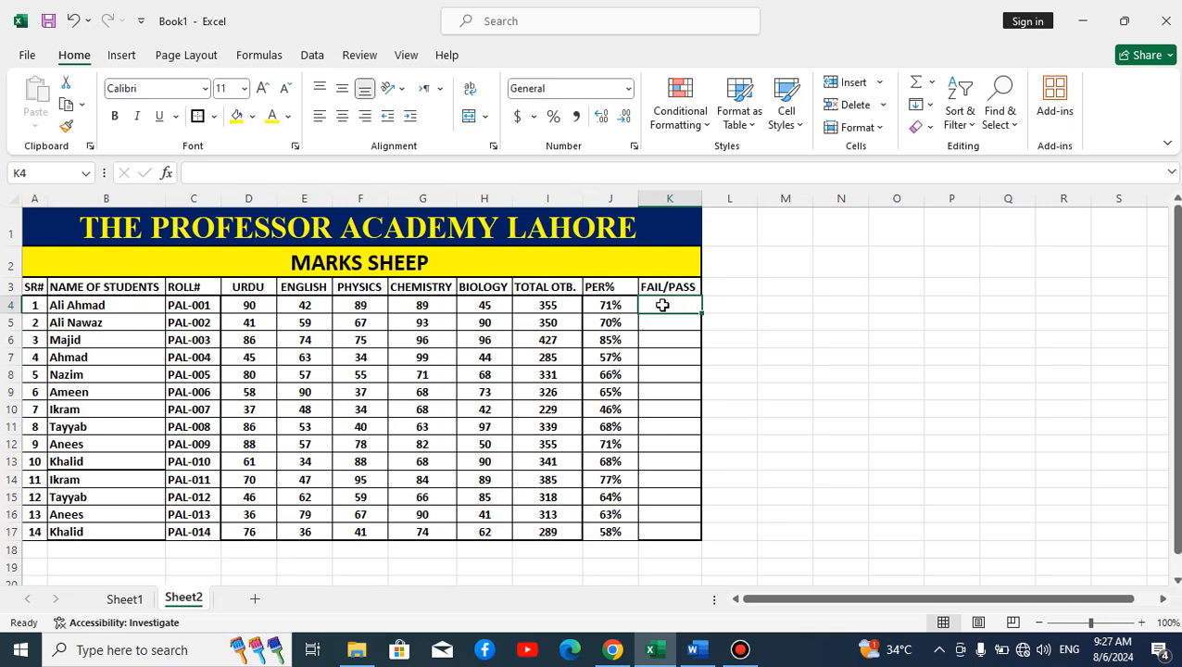
text(=IF)
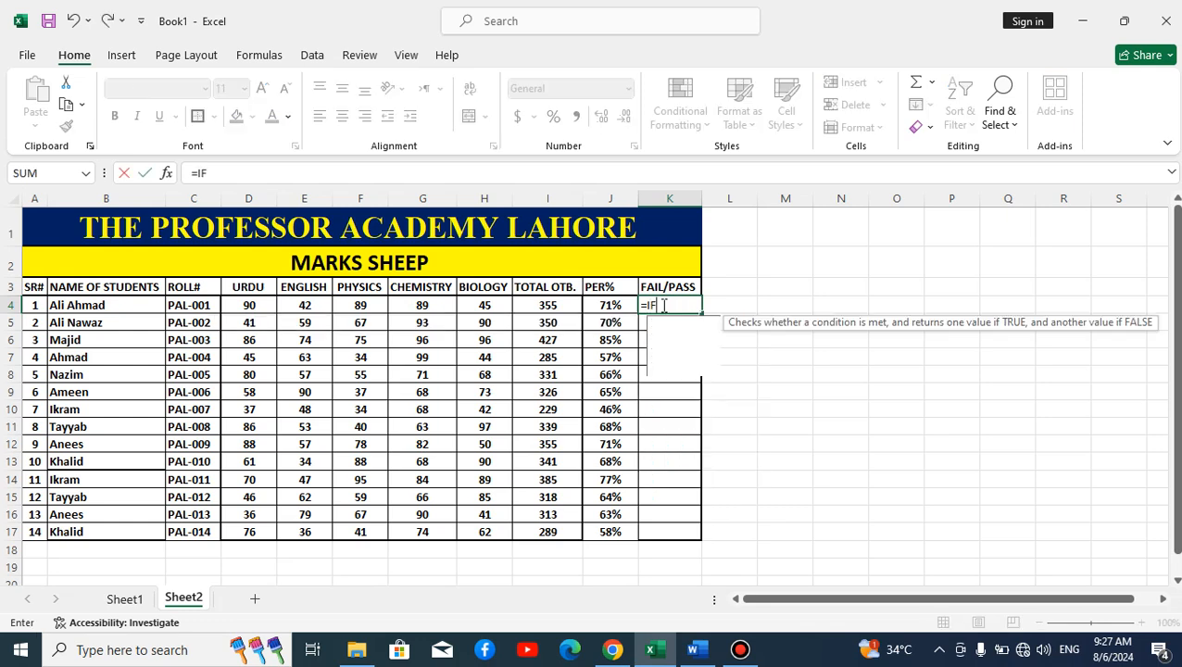
text(()
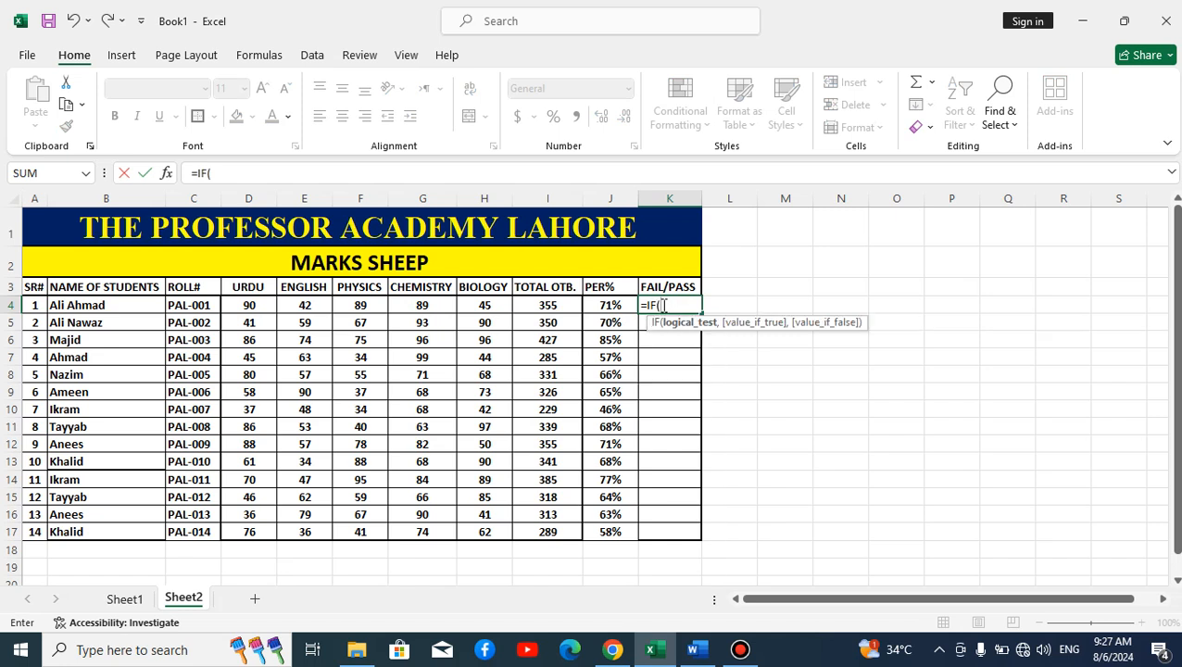
click(616, 306)
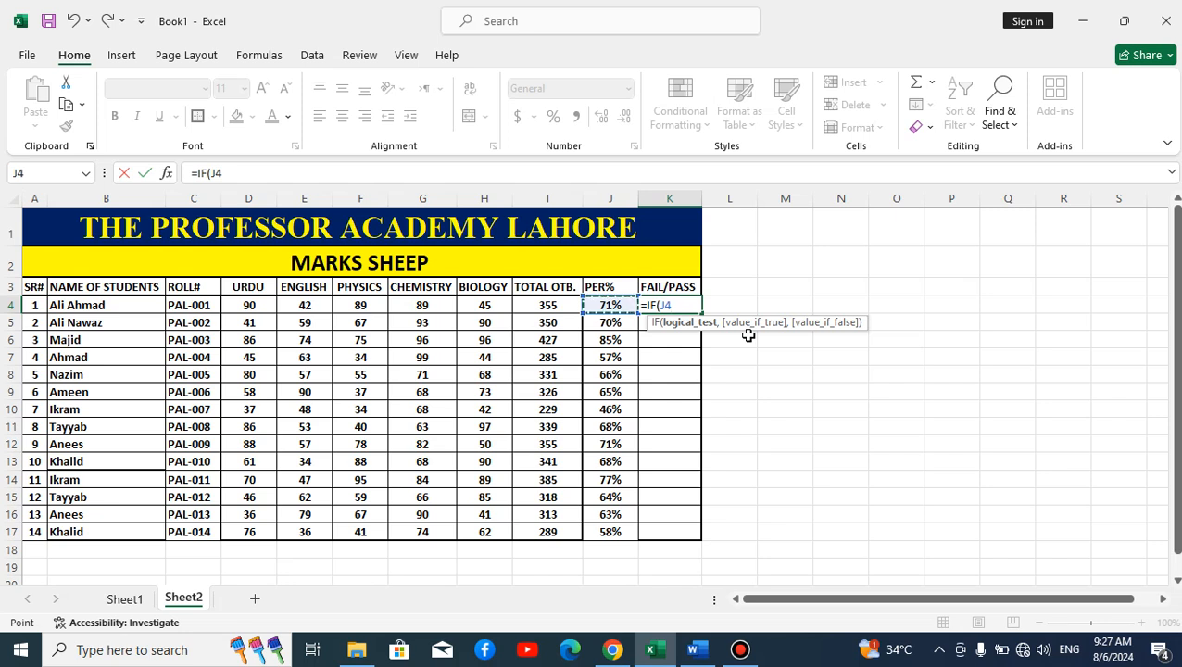
text(>40%)
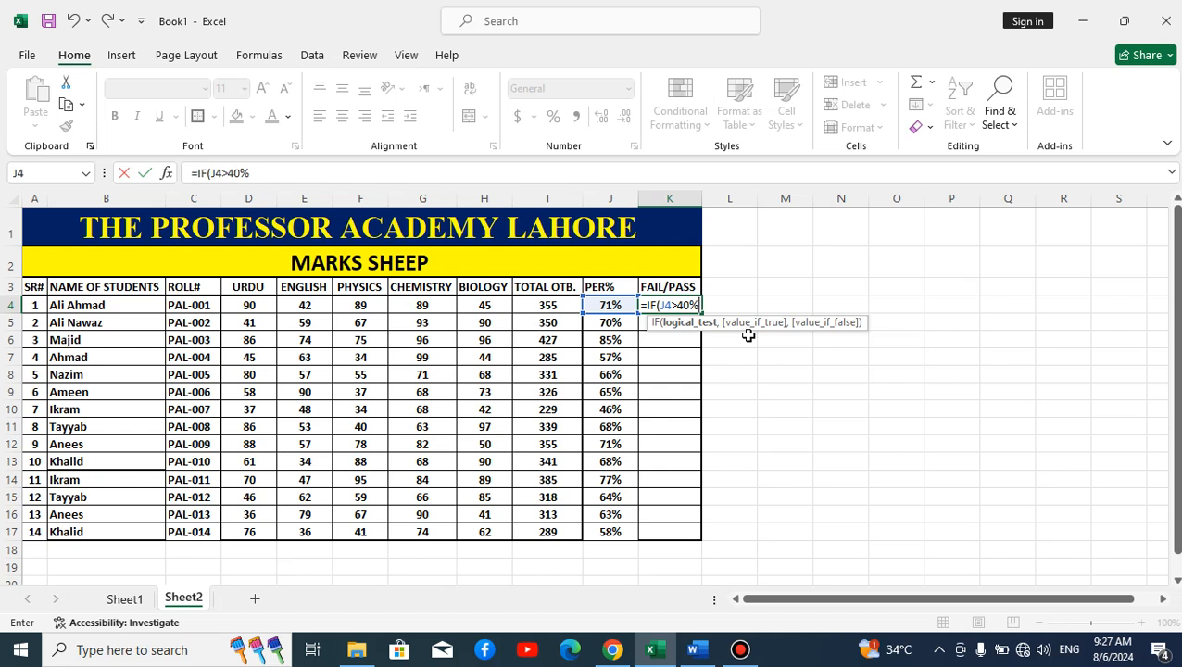
text(,)
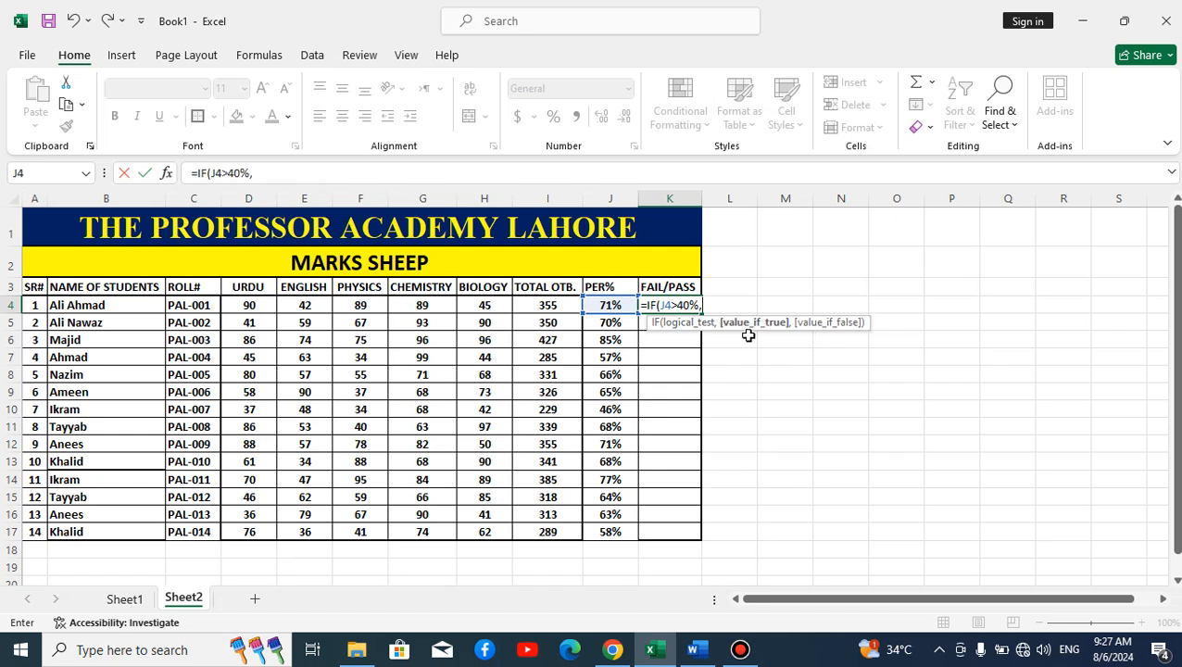
text(")
text(PASS",")
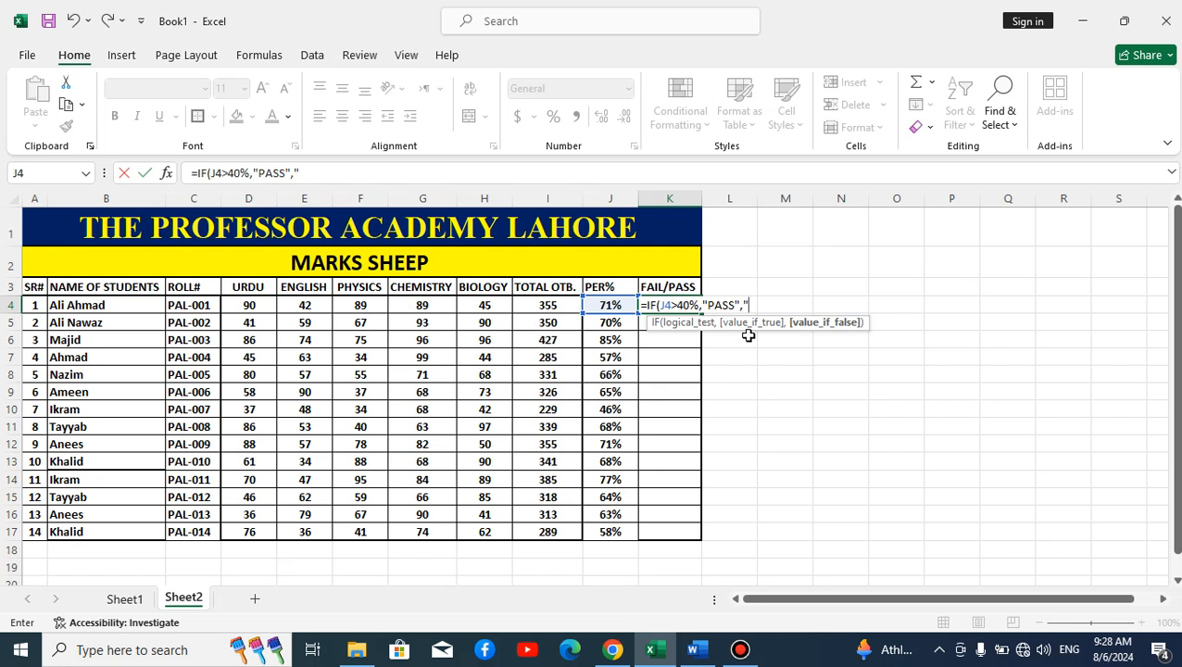
text(FAIL"))
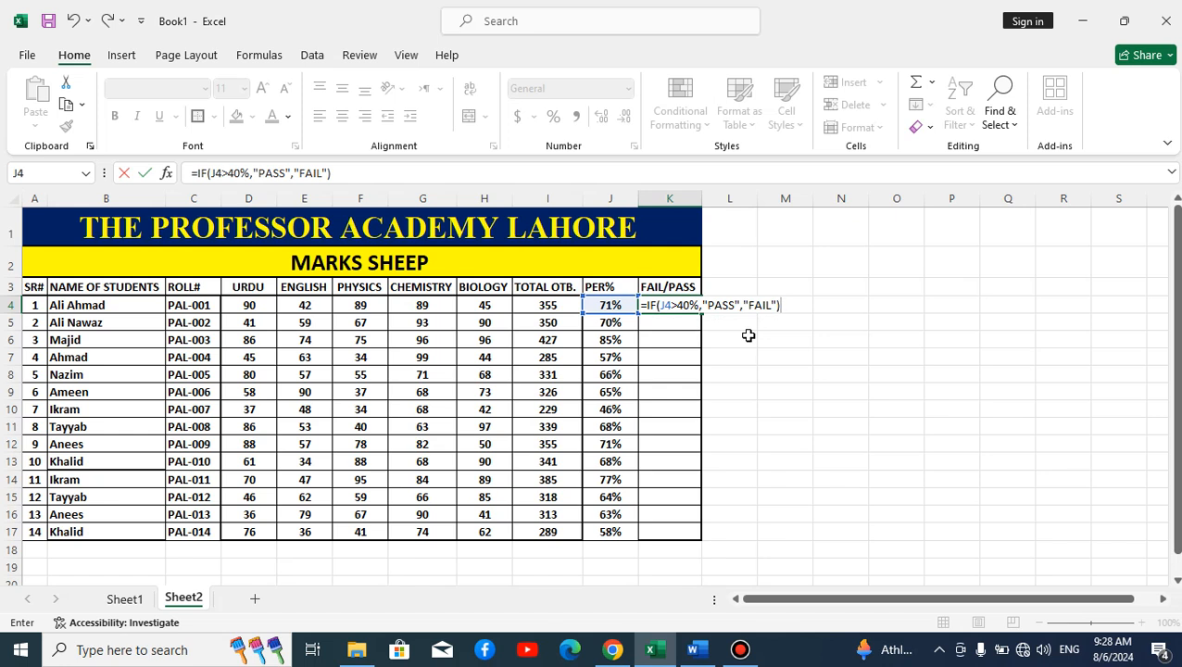
key(Return)
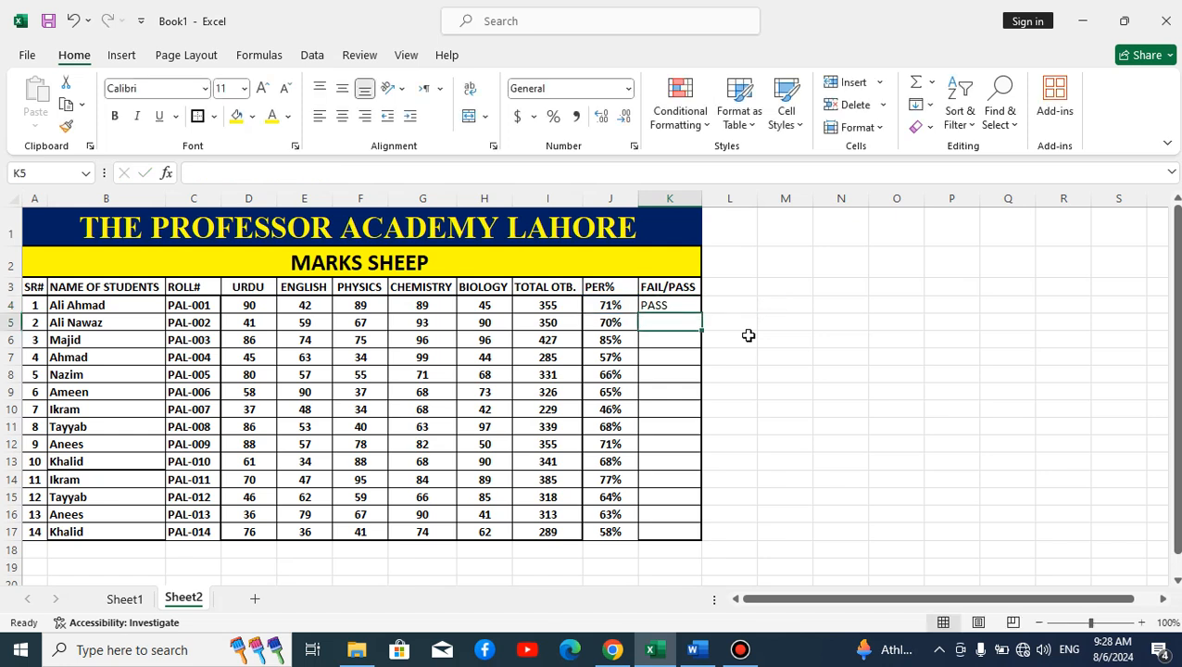
Step: Copy the IF formula down to all fourteen students and make the results bold
click(653, 305)
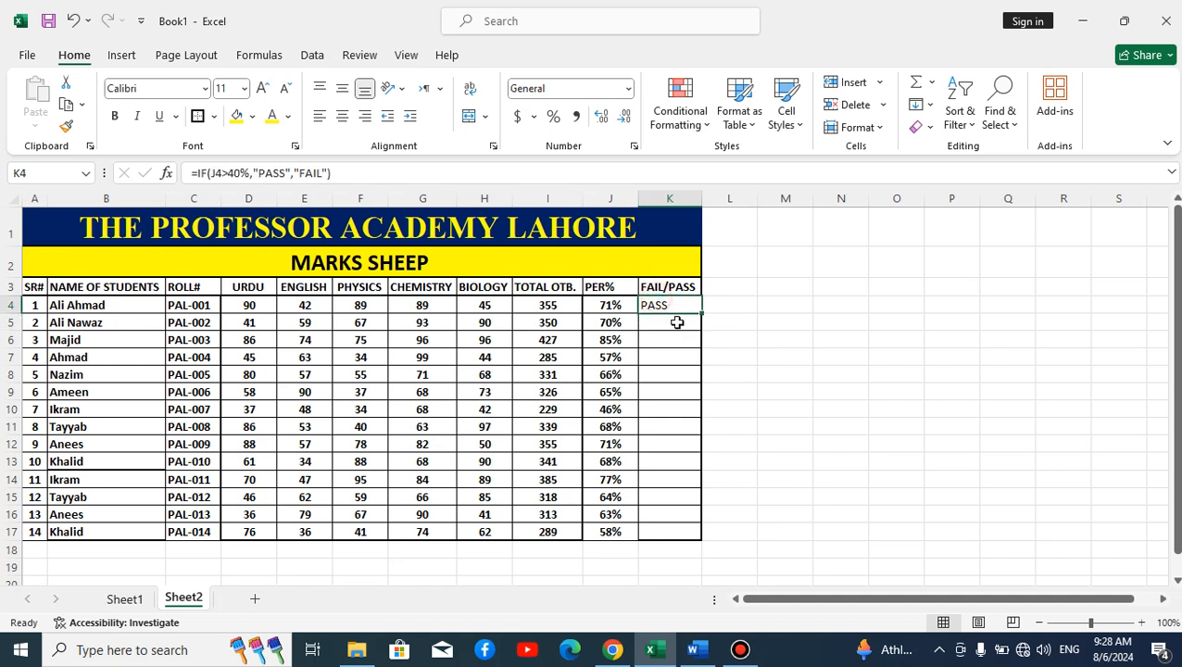
double_click(701, 314)
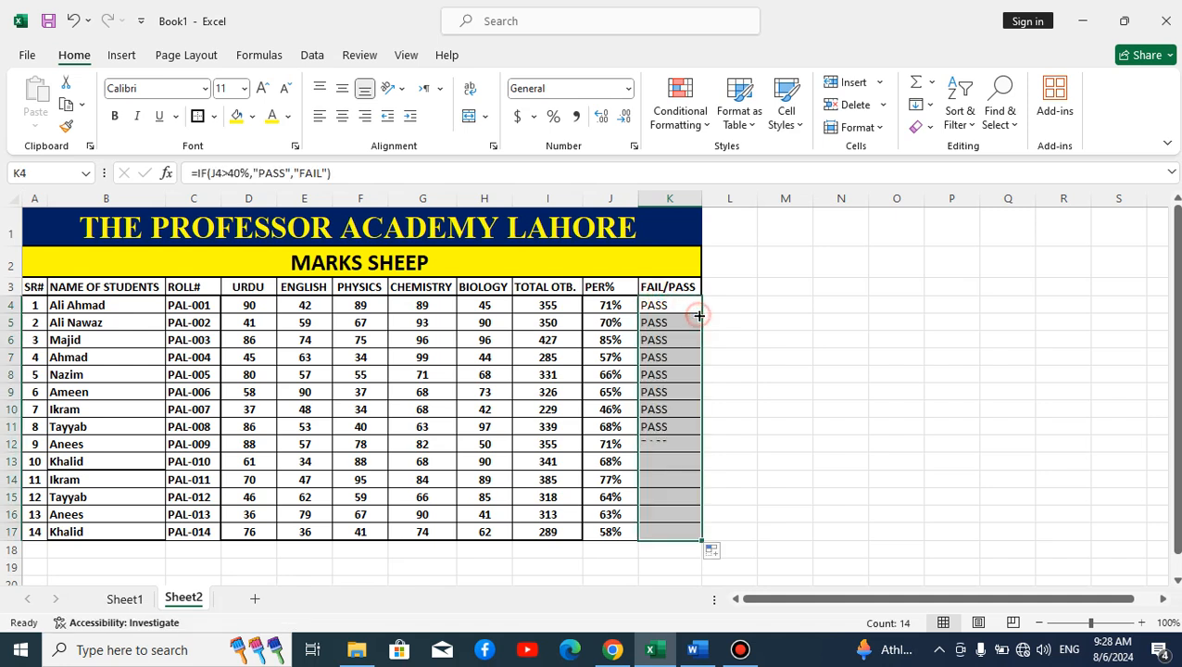
click(114, 116)
click(834, 440)
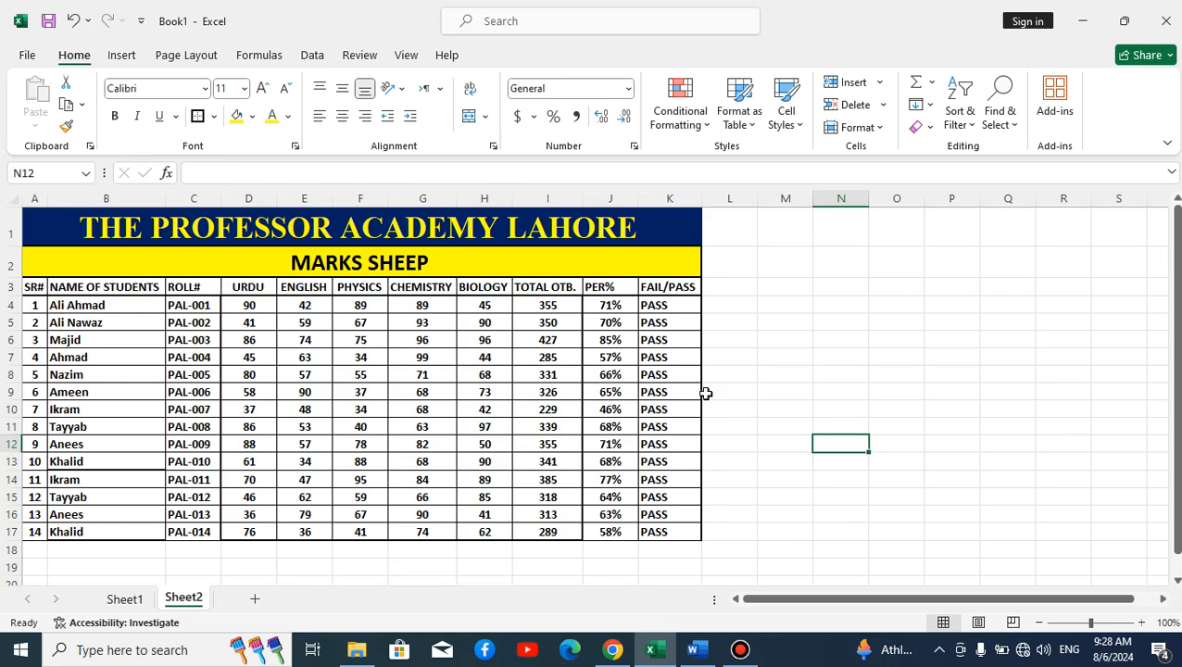
ctrl+scroll(707, 404, up, 3)
scroll(721, 387, up, 1)
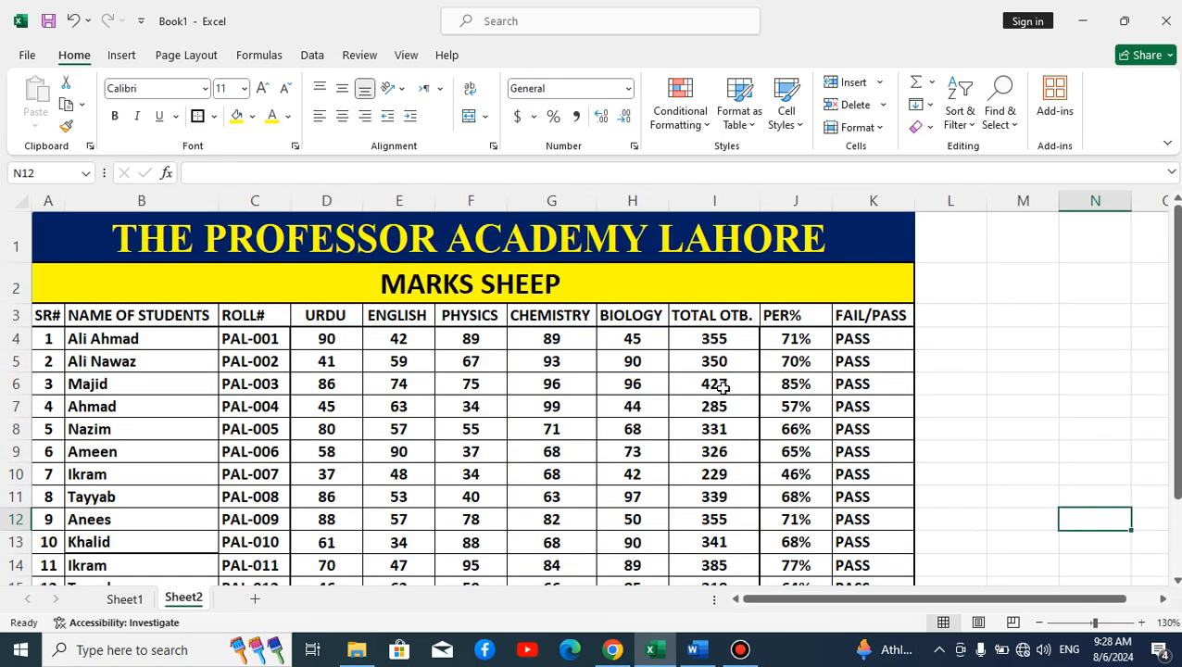
scroll(721, 387, down, 2)
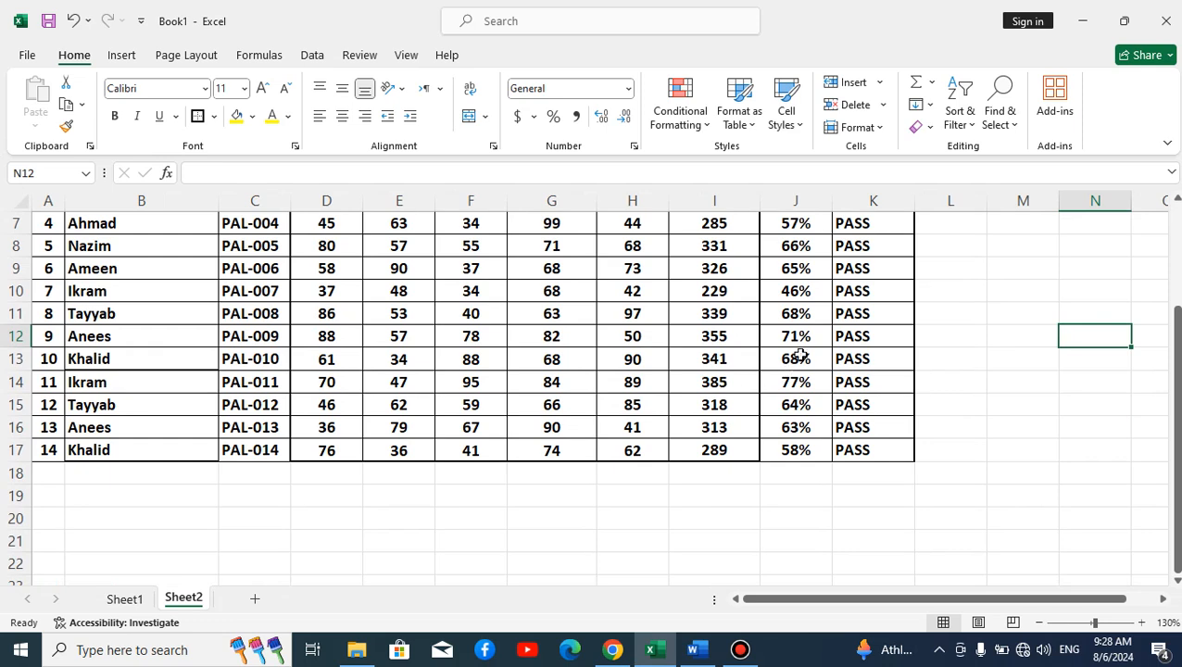
scroll(806, 357, up, 1)
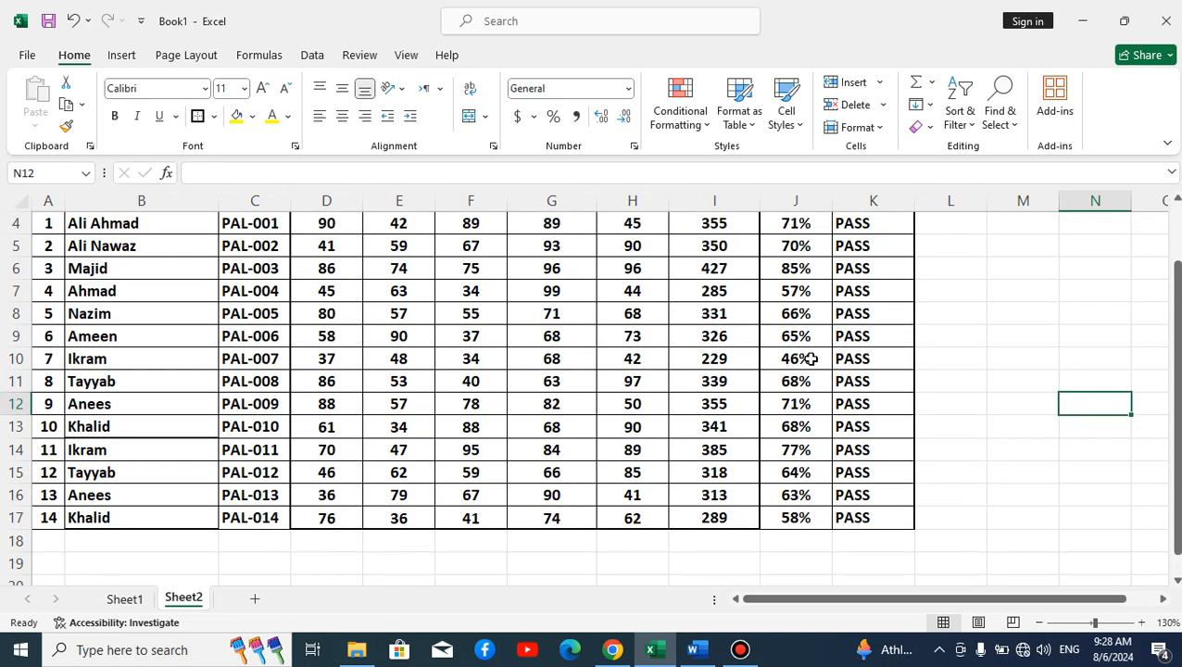
scroll(815, 362, down, 1)
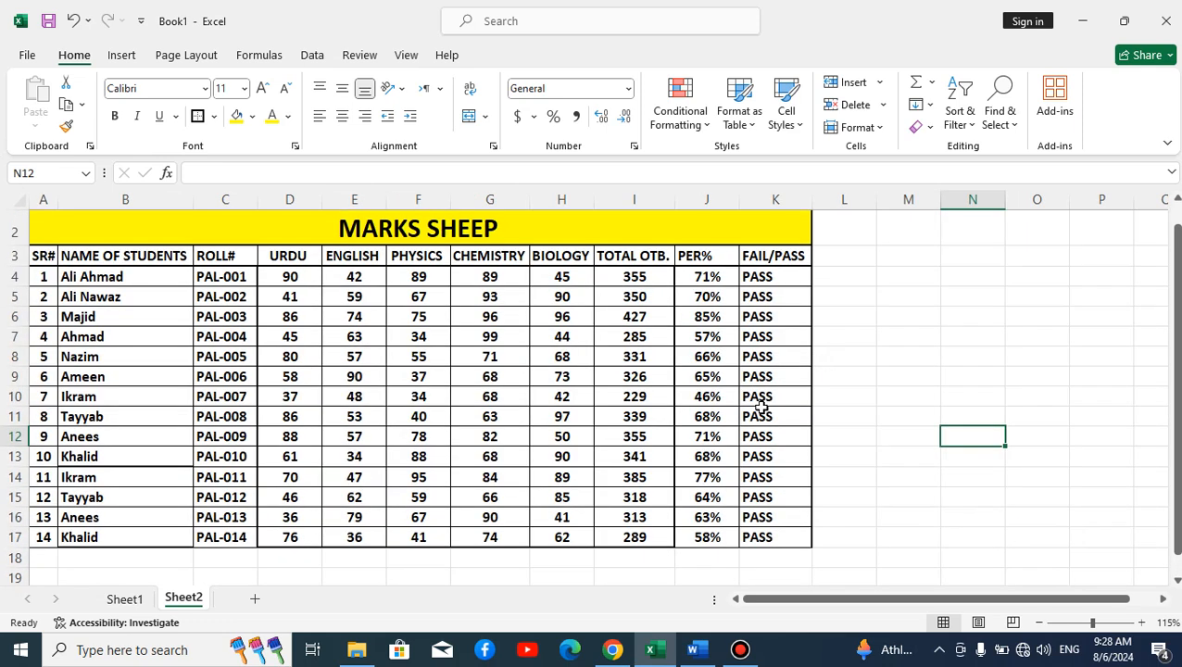
click(803, 448)
click(747, 393)
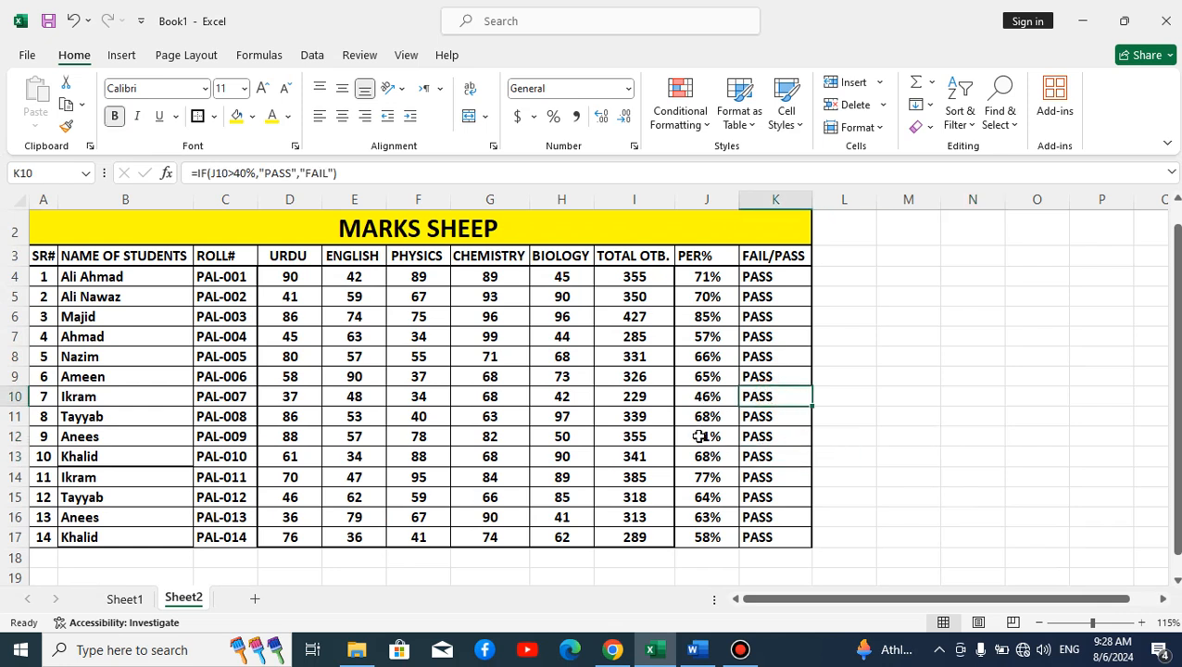
click(694, 284)
drag(694, 284, 718, 506)
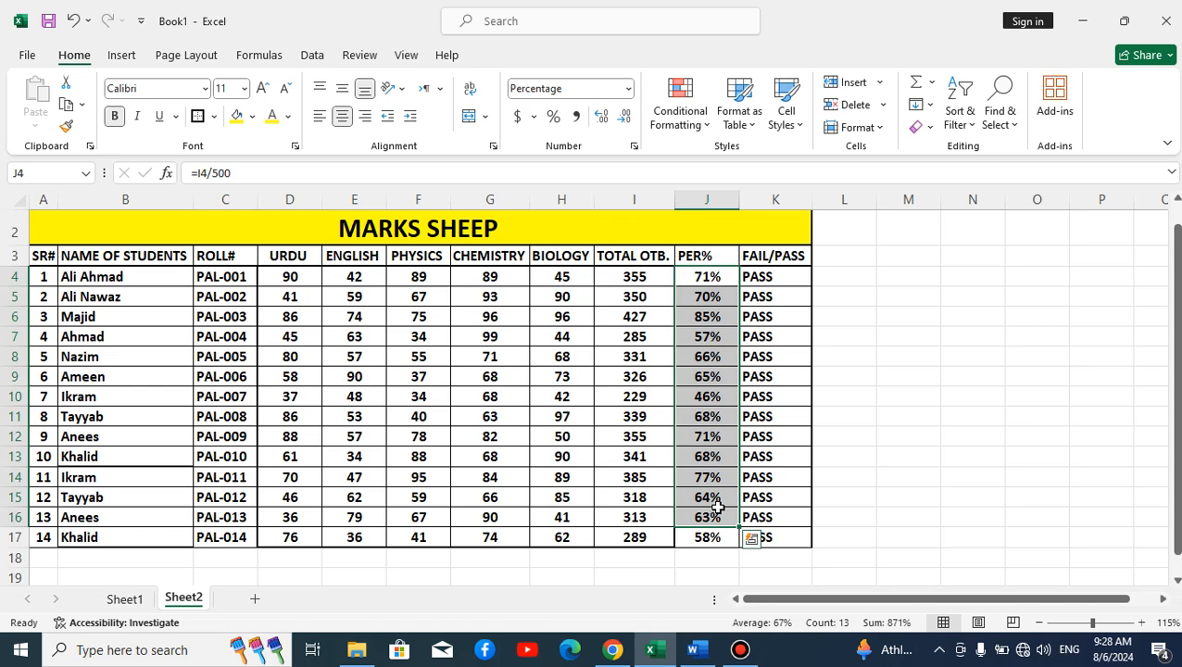
Step: Change row 8's English, Physics and Chemistry marks to 10, 4 and 7
click(335, 365)
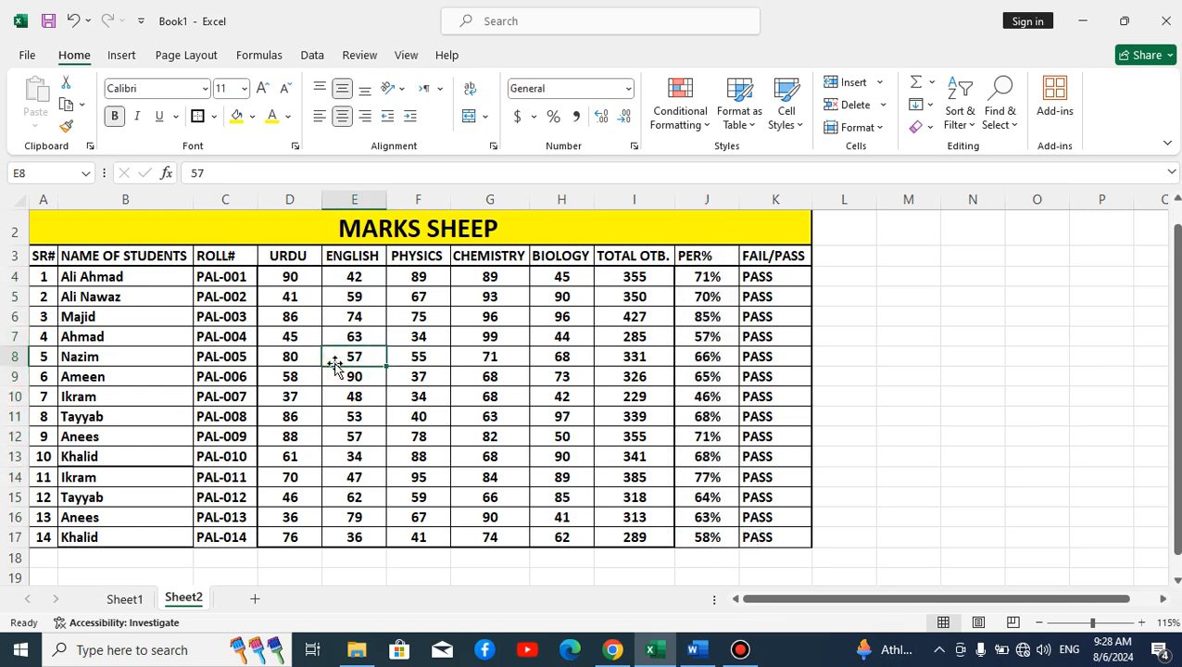
text(10)
key(Return)
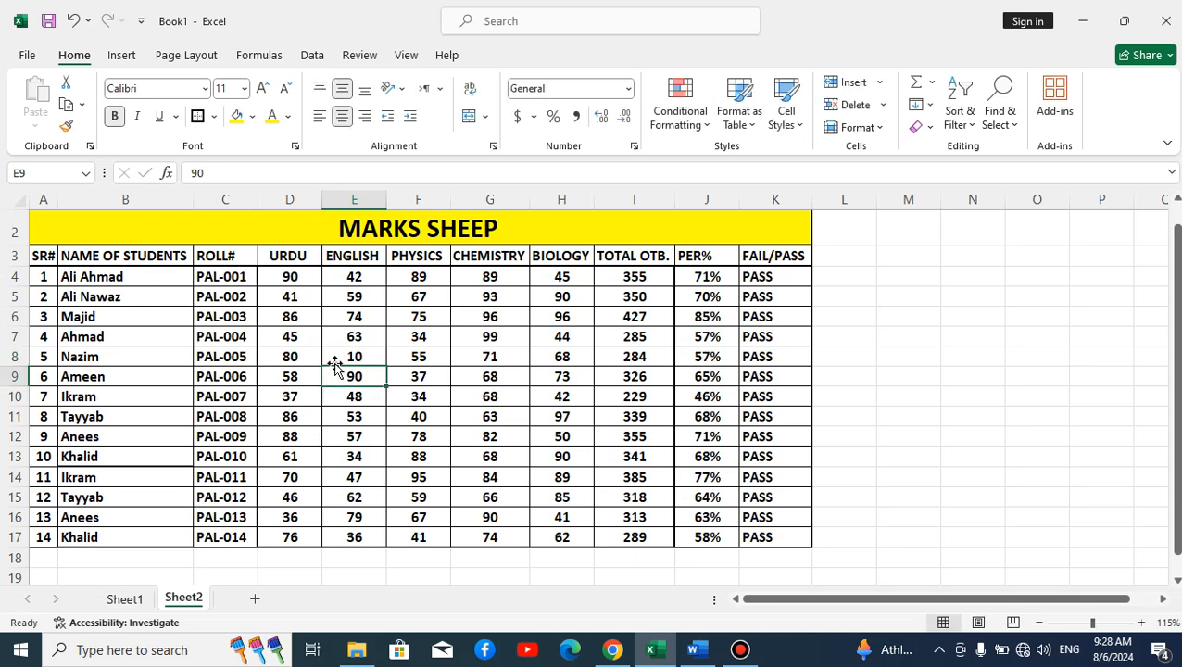
key(Up)
key(Right)
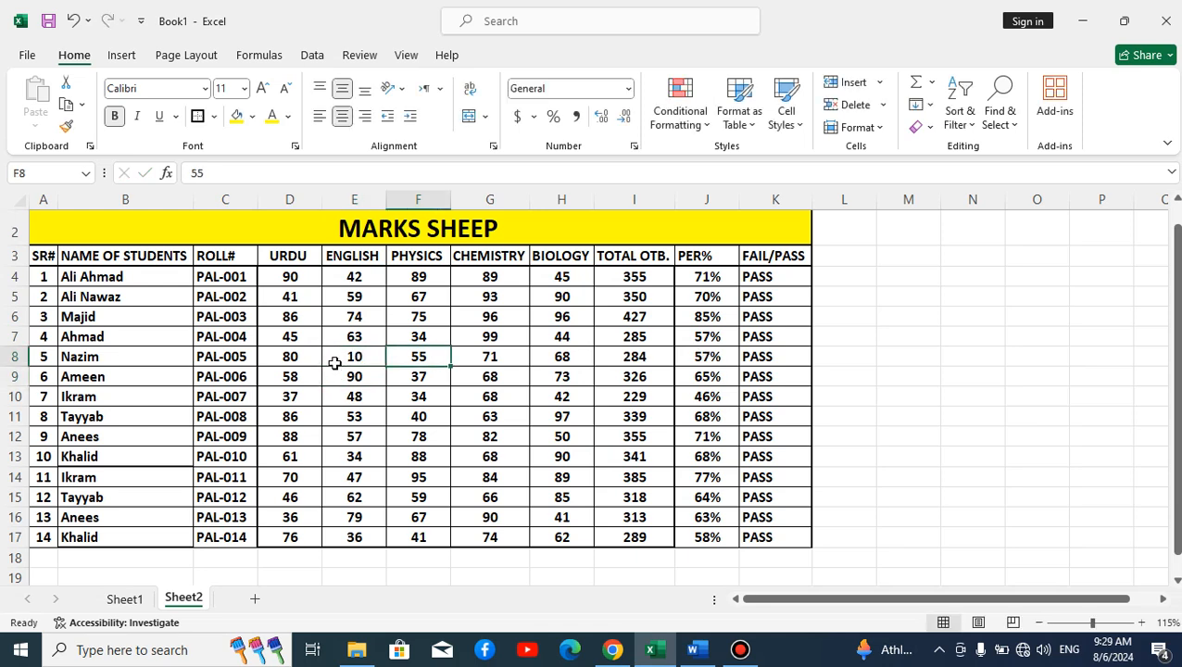
text(4)
key(Tab)
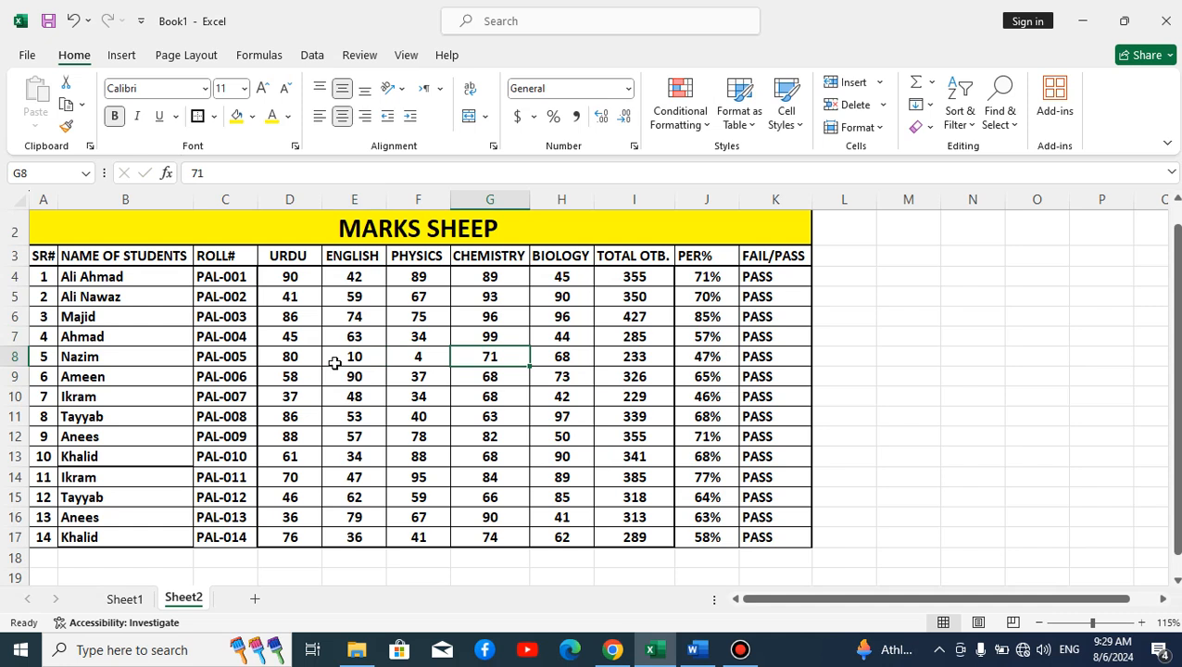
text(7)
key(Tab)
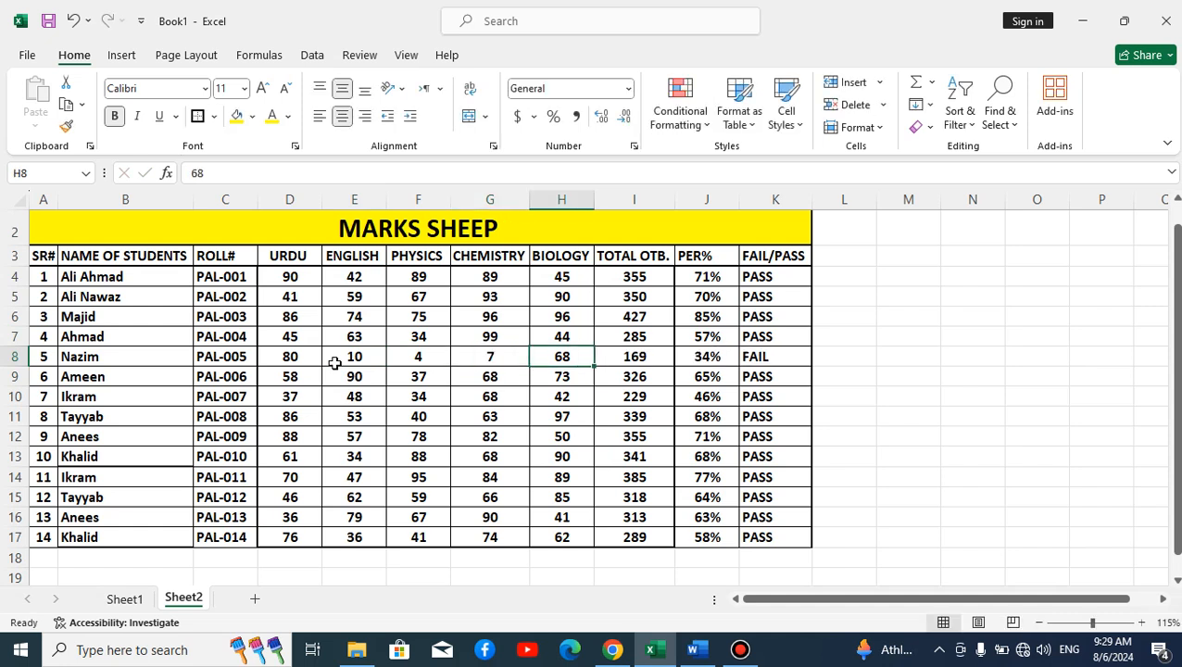
Step: Check that J8 now shows 34% and K8 reads FAIL
click(694, 362)
click(748, 358)
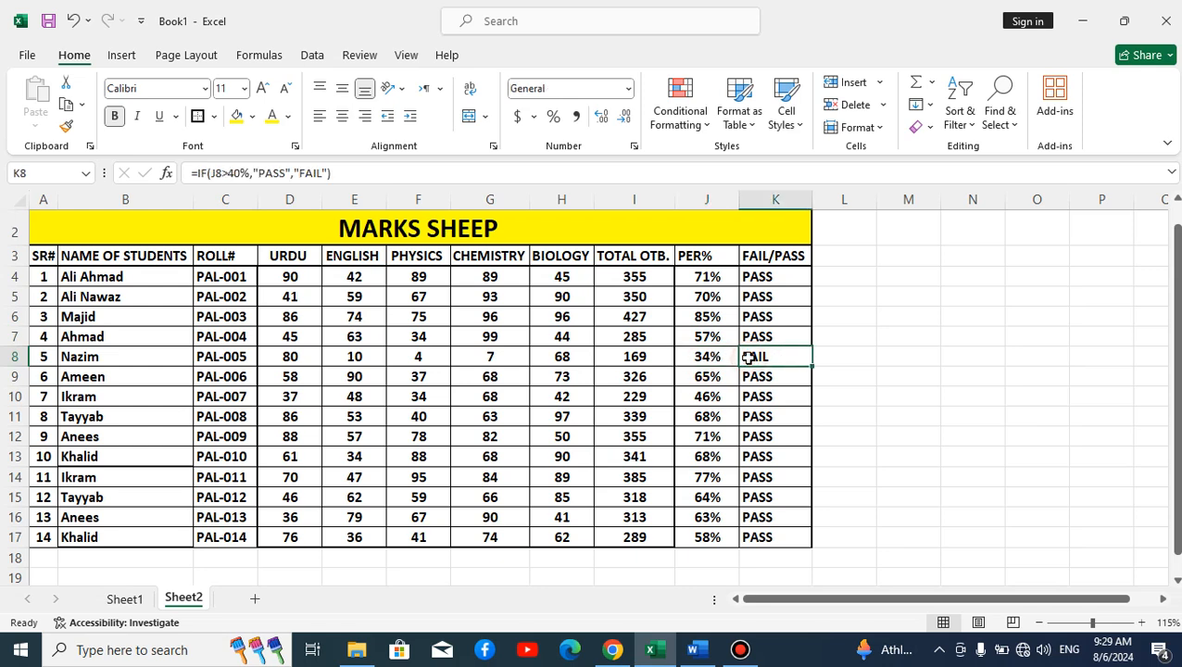
scroll(644, 350, up, 1)
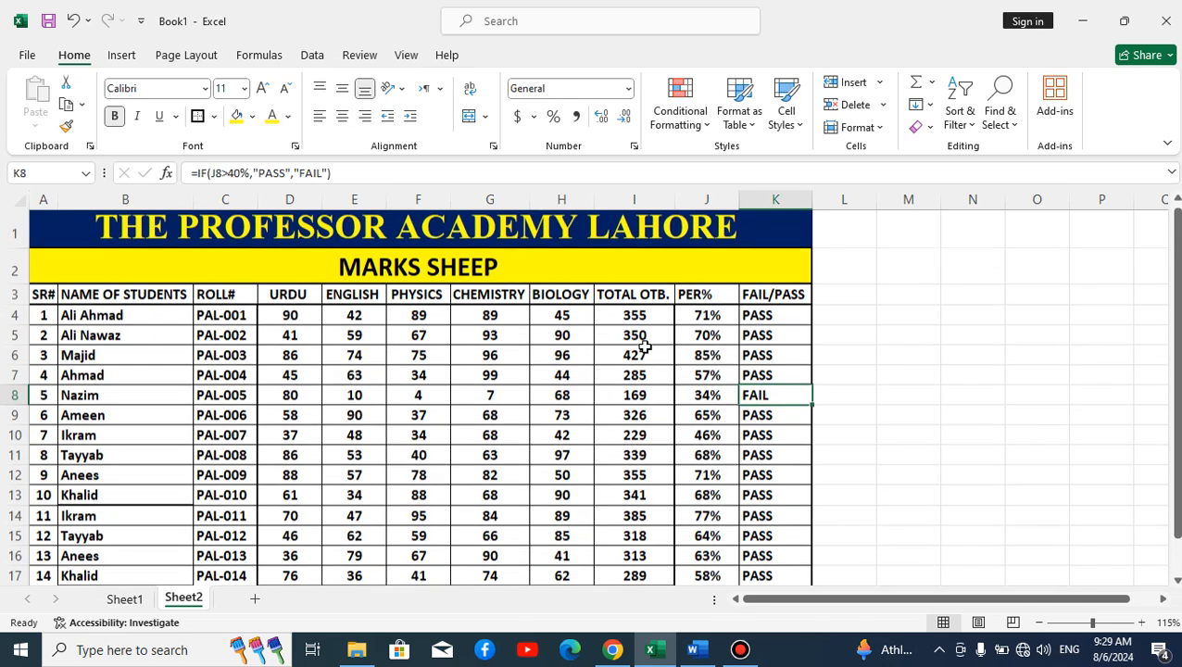